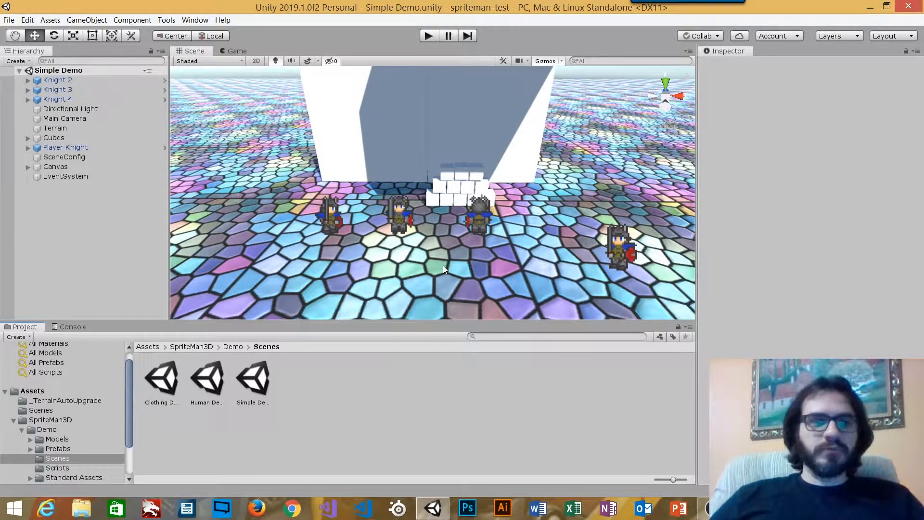
- Open SampleScene from the project's Assets/Scenes folder
alt+drag(430, 272, 453, 263)
middle_drag(441, 243, 443, 237)
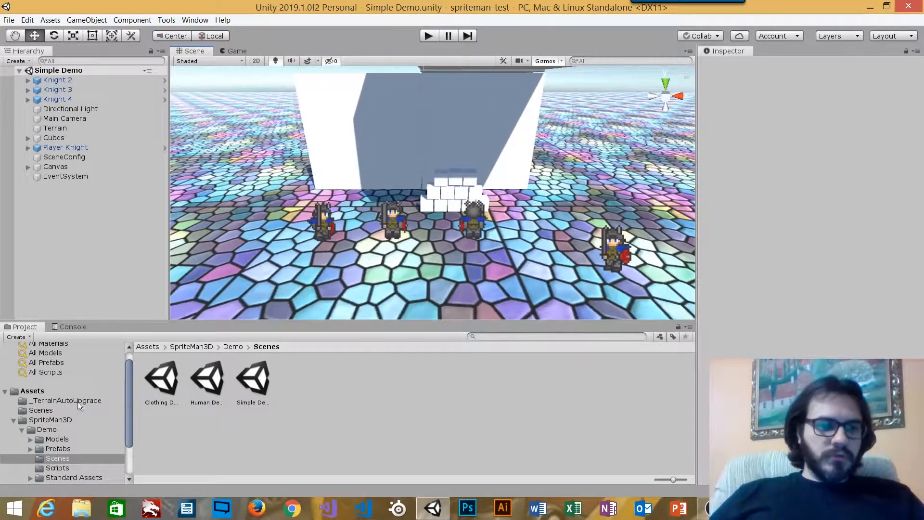
click(110, 410)
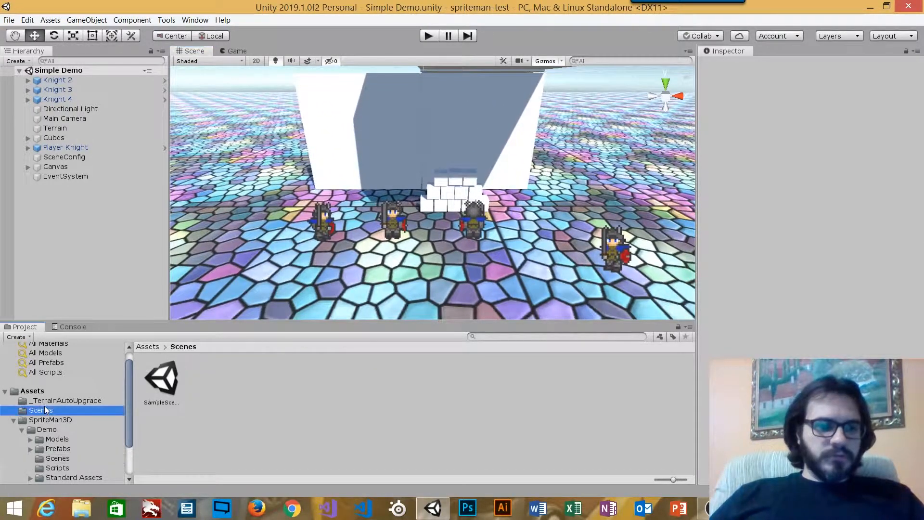
double_click(166, 385)
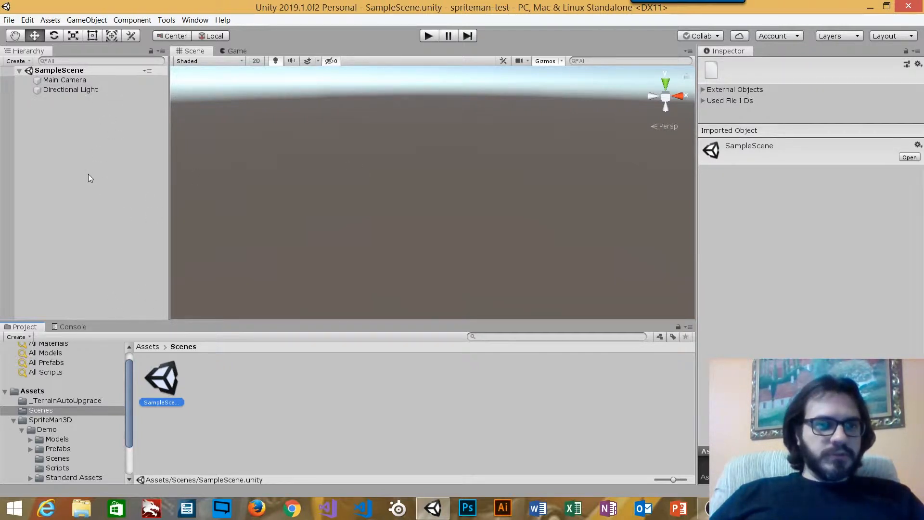
- Add a 3D plane object to the scene as the ground
click(95, 20)
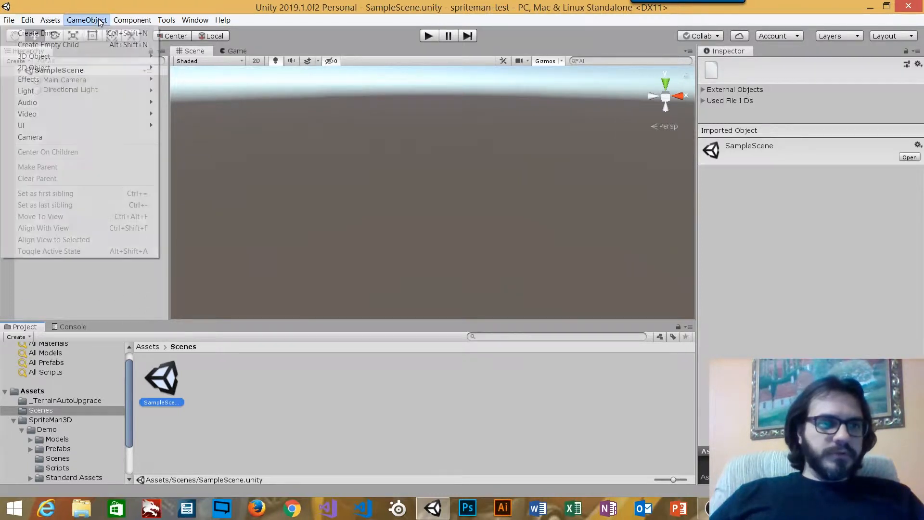
mouse_move(62, 67)
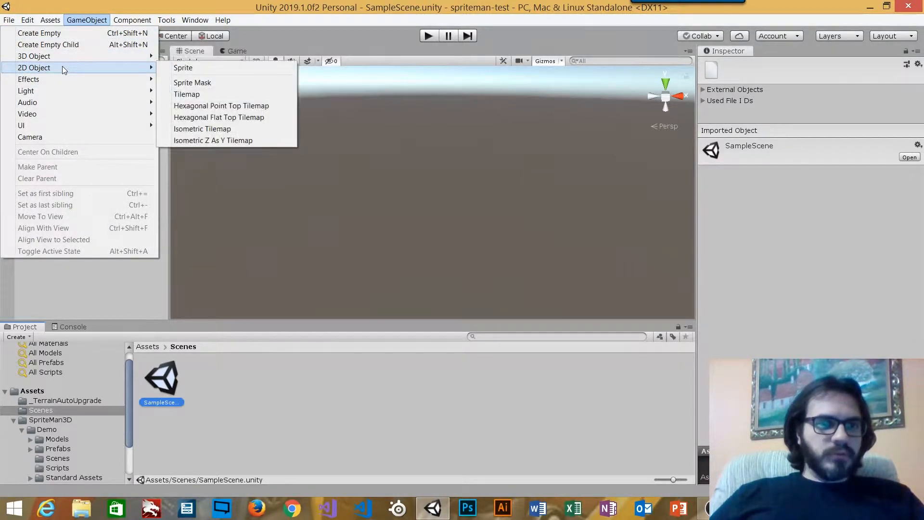
mouse_move(103, 57)
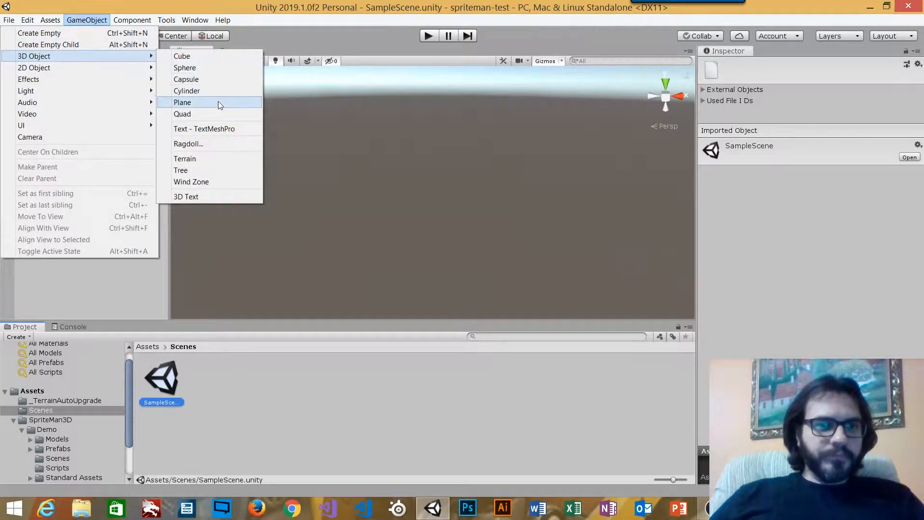
click(200, 103)
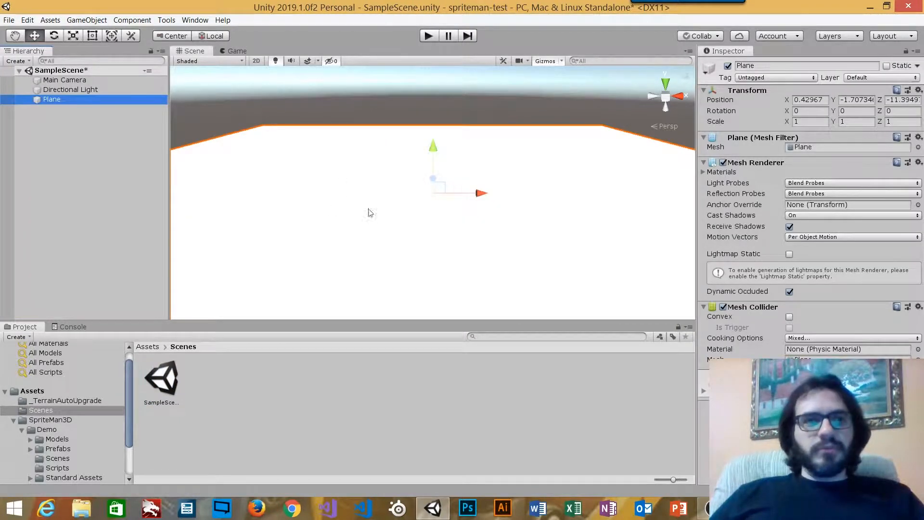
- Set the plane's scale to 10 on the X, Y and Z axes
click(812, 123)
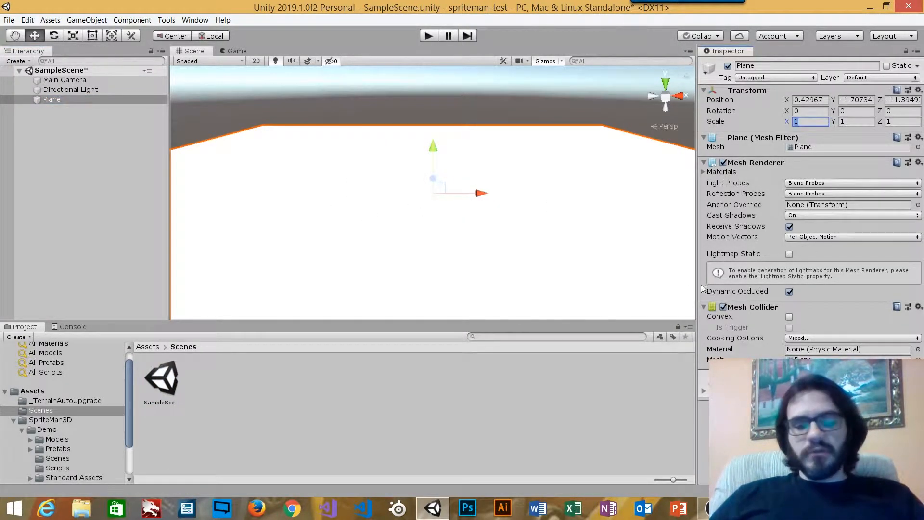
text(10)
key(Tab)
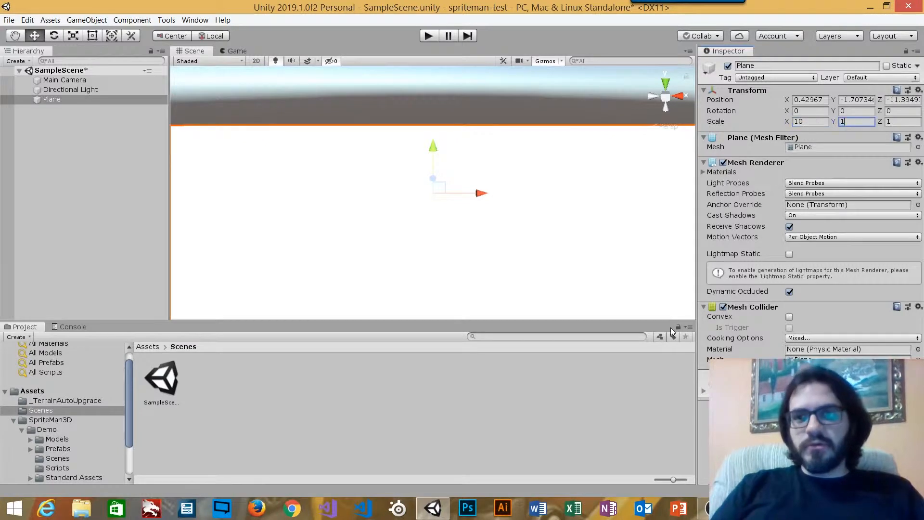
text(10)
key(Tab)
text(10)
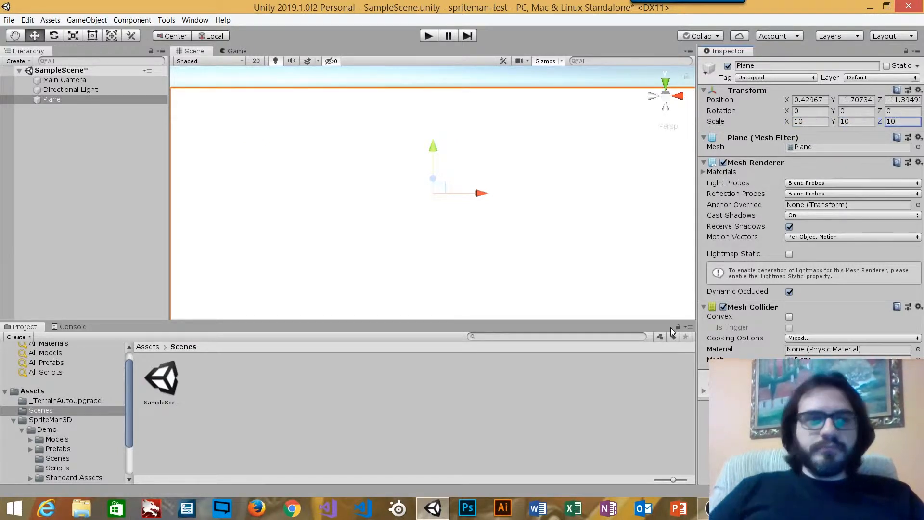
text(qw)
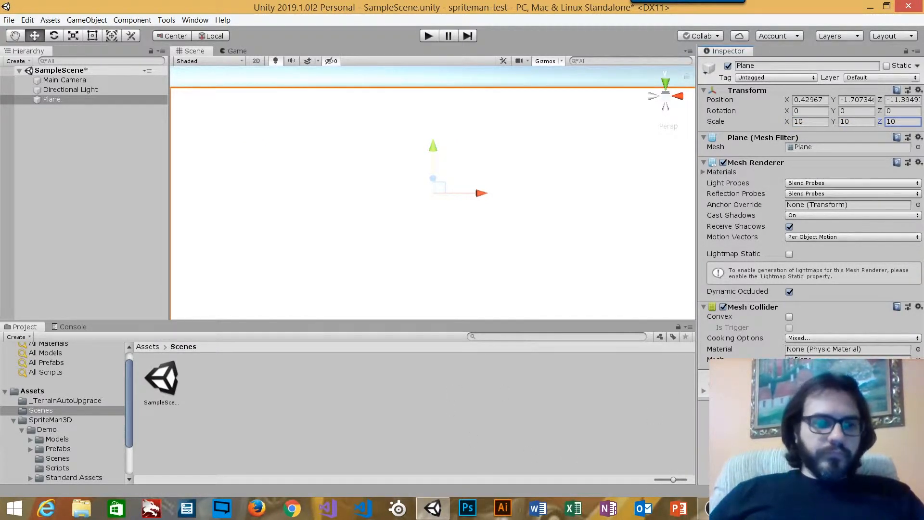
- Expand the SpriteMan3D demo's Standard Assets folder and its 2D, Characters and Effects subfolders in the project tree
scroll(129, 457, down, 3)
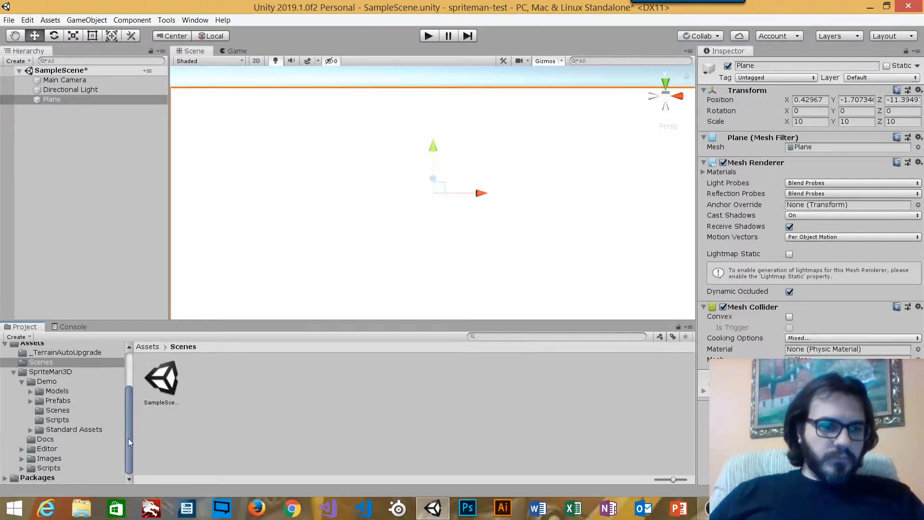
click(32, 430)
scroll(62, 424, down, 2)
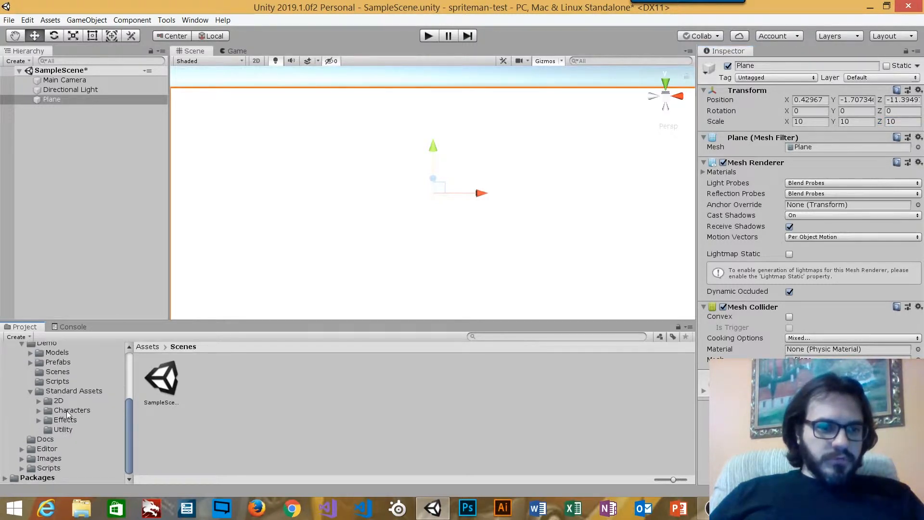
click(61, 412)
click(38, 400)
click(77, 410)
click(121, 410)
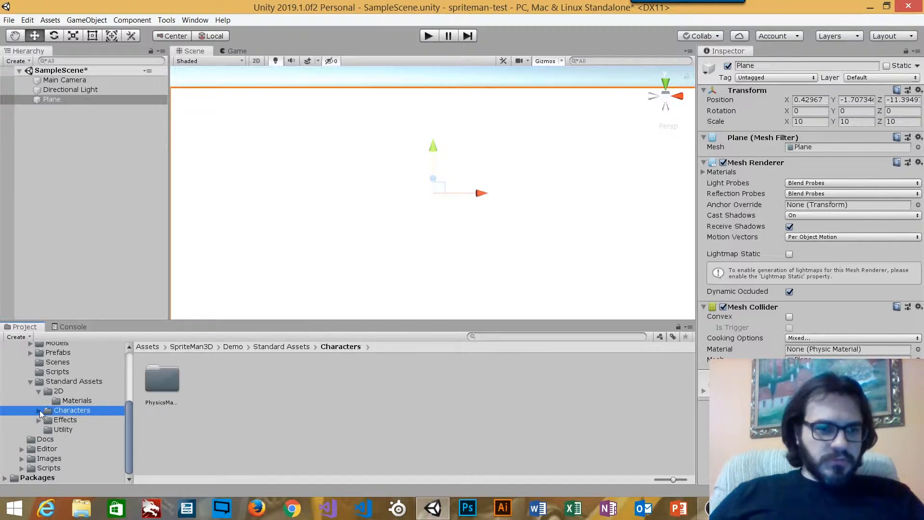
click(39, 410)
click(79, 420)
click(45, 430)
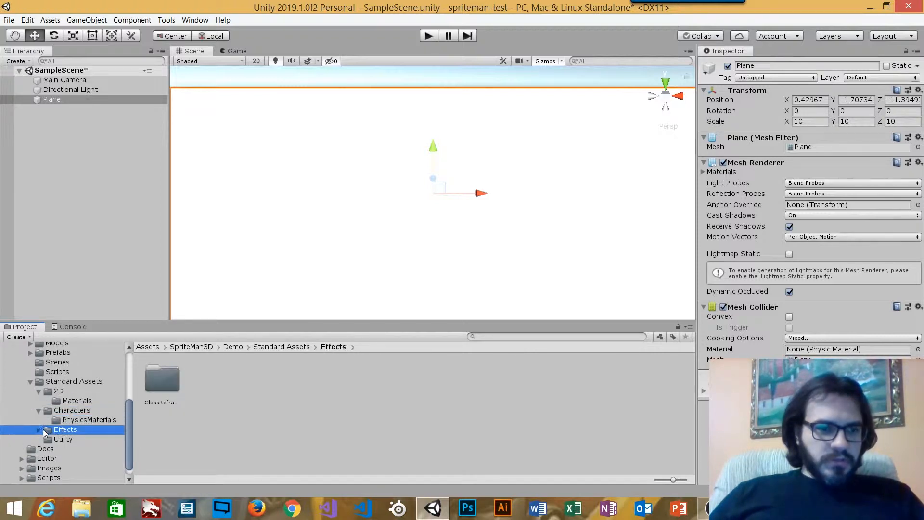
click(39, 431)
scroll(103, 428, down, 1)
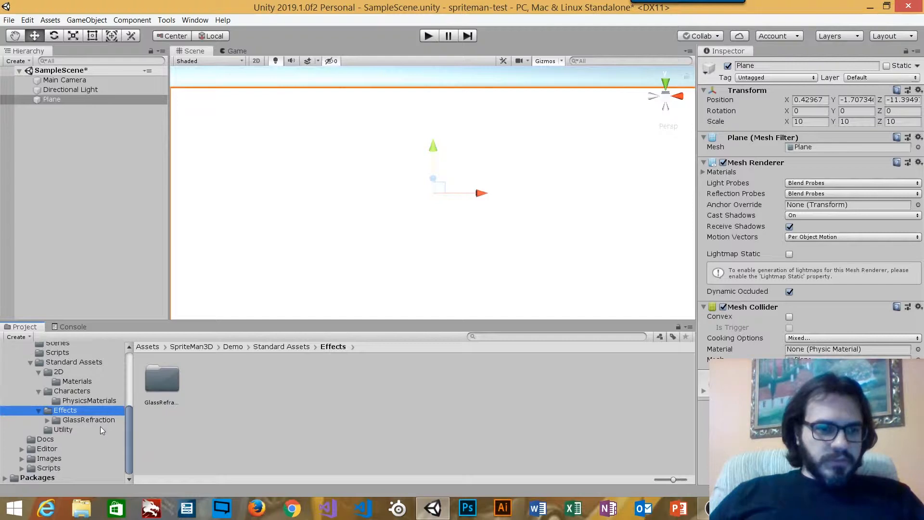
- Apply the stained glass material from the GlassRefraction/Materials folder to the plane
click(88, 420)
click(47, 421)
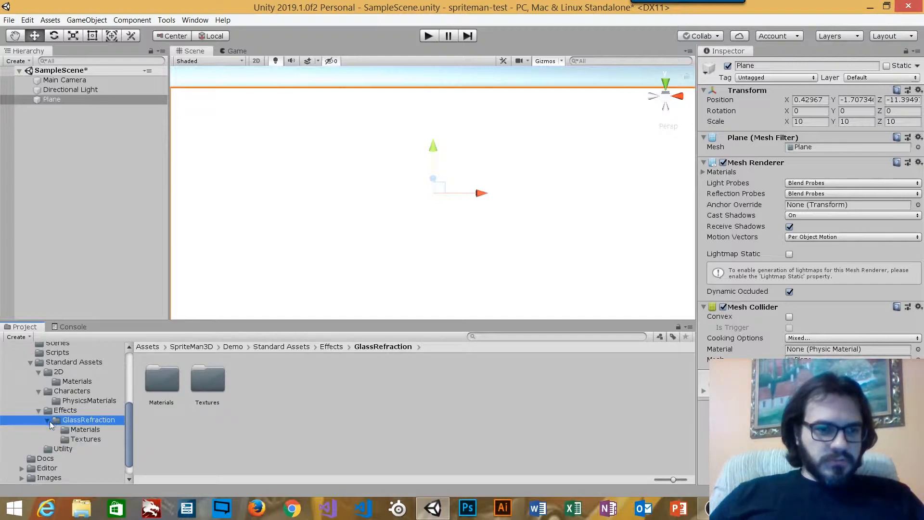
click(85, 429)
drag(174, 373, 343, 230)
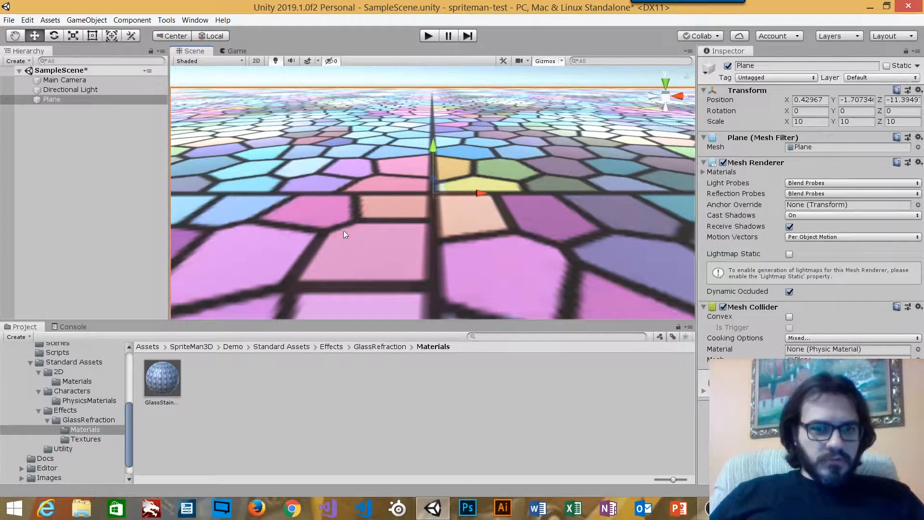
alt+scroll(401, 249, down, 20)
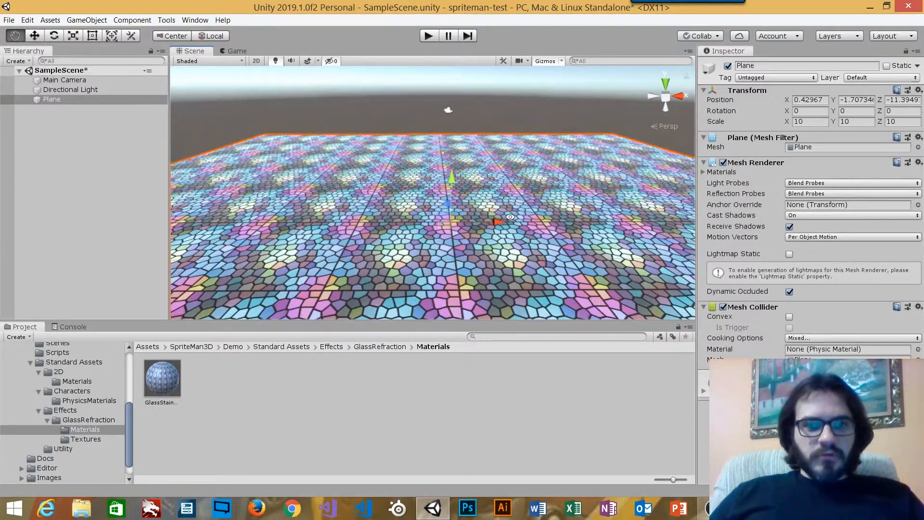
alt+drag(573, 224, 515, 204)
alt+scroll(515, 204, up, 8)
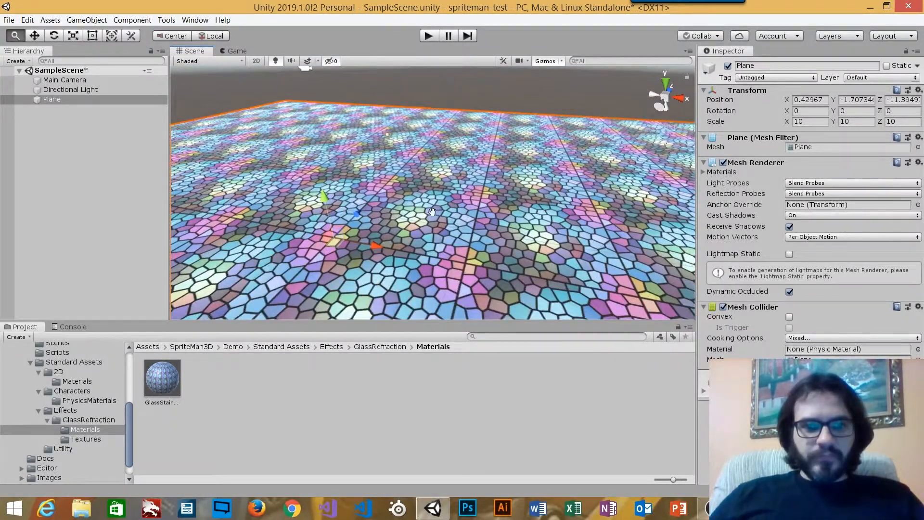
click(66, 100)
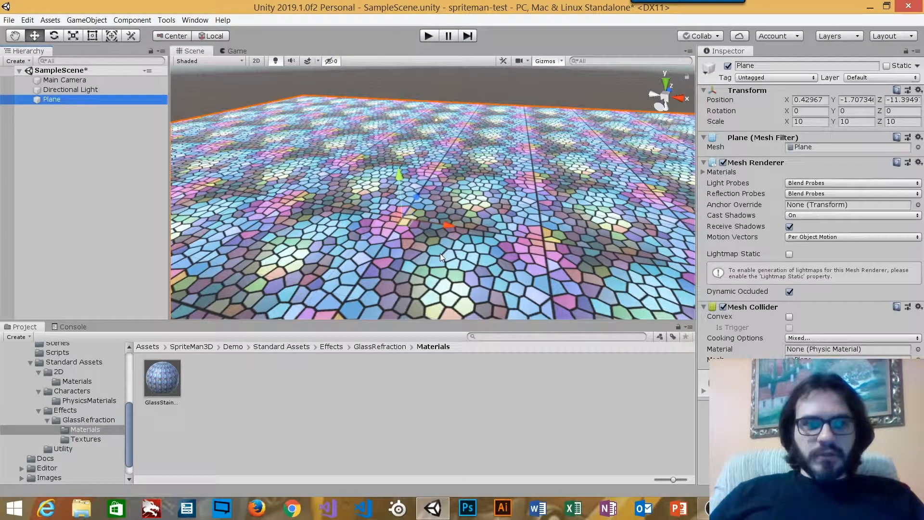
- Add a 3D cube object to the scene above the plane
click(73, 150)
click(87, 20)
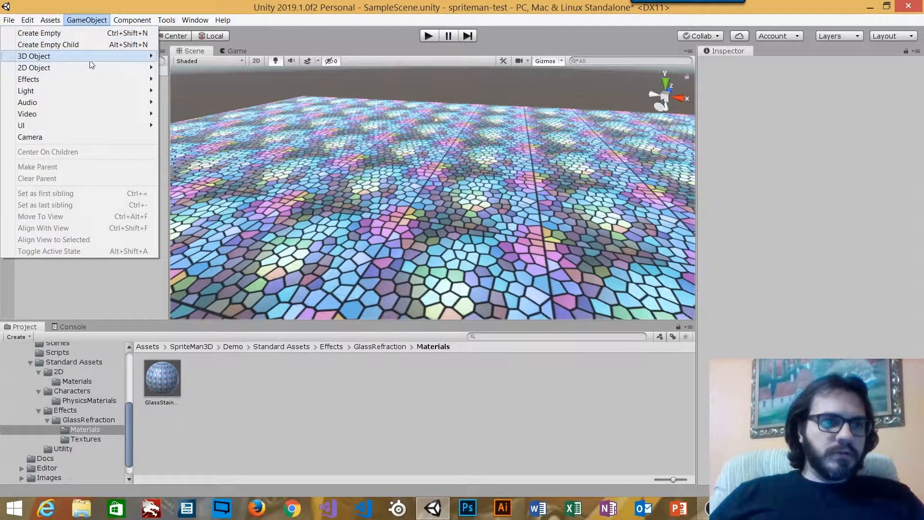
mouse_move(91, 57)
click(193, 57)
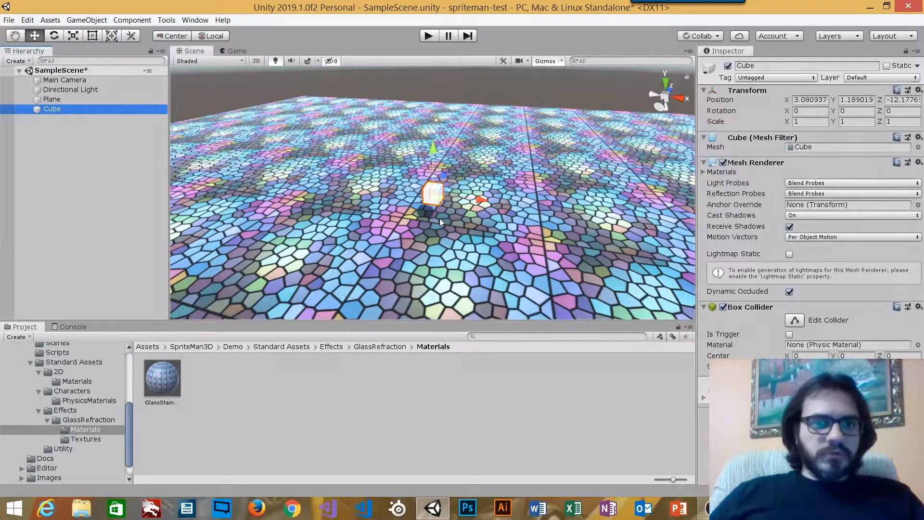
alt+drag(413, 259, 428, 200)
alt+scroll(429, 199, up, 7)
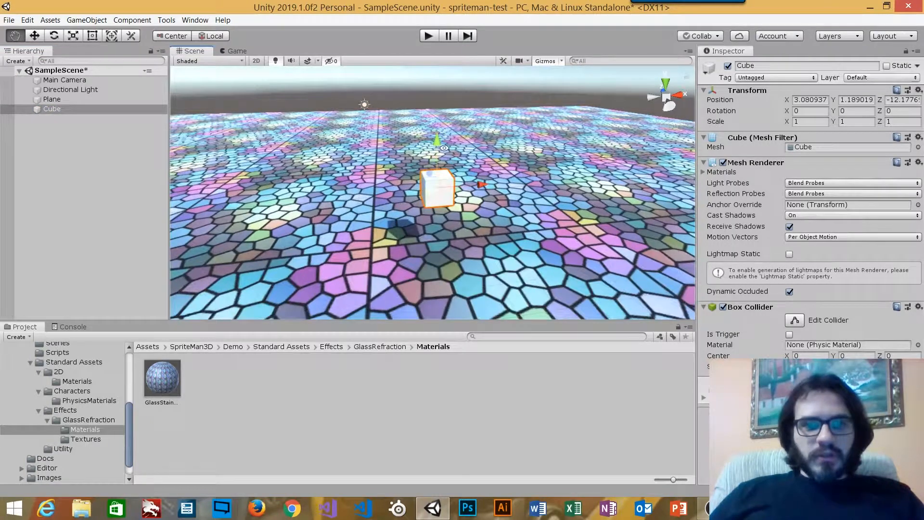
- Move the cube down along the Y axis to about -1.12 so that it rests on the plane
key(w)
drag(438, 141, 441, 198)
key(f)
alt+drag(511, 251, 477, 230)
alt+scroll(457, 233, down, 8)
alt+scroll(460, 229, down, 5)
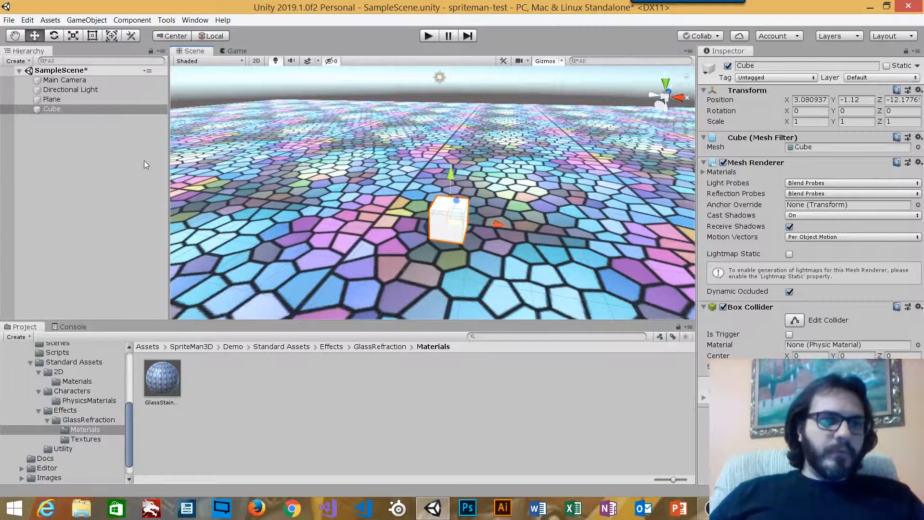
click(97, 152)
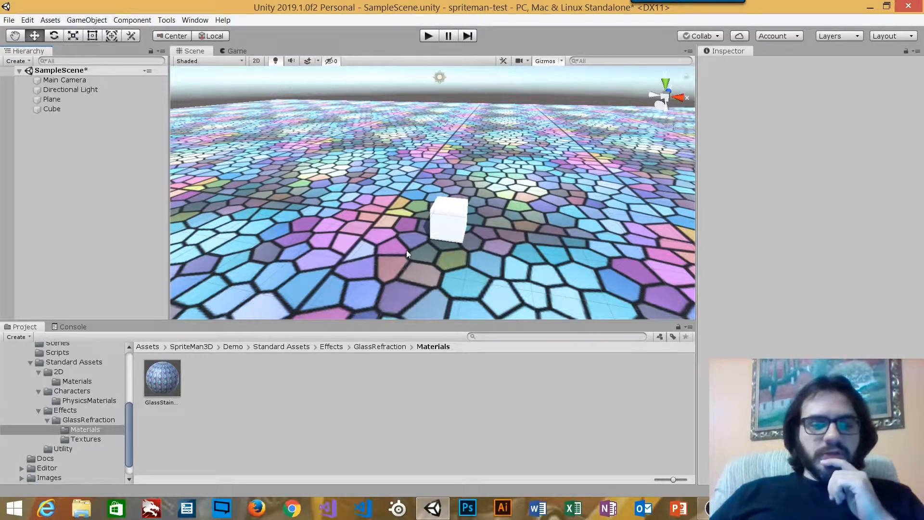
click(448, 225)
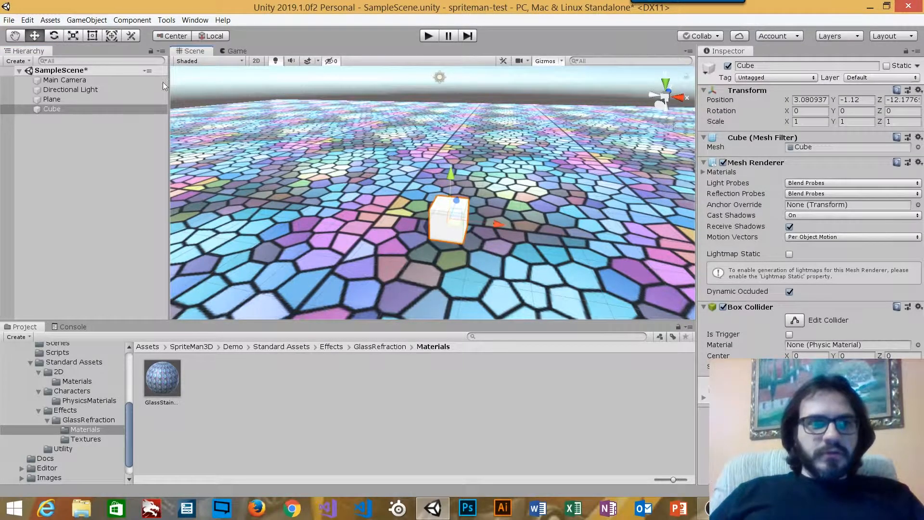
alt+drag(404, 231, 185, 181)
alt+drag(526, 226, 447, 233)
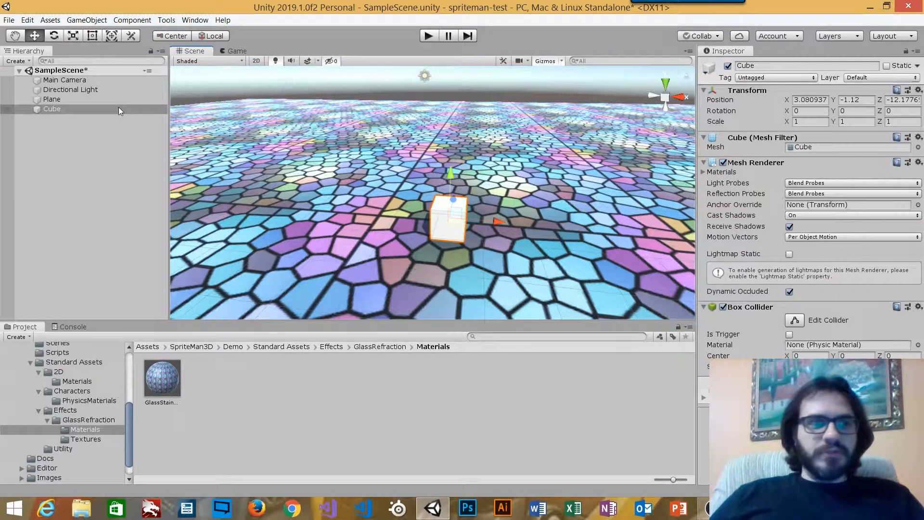
alt+drag(424, 227, 447, 226)
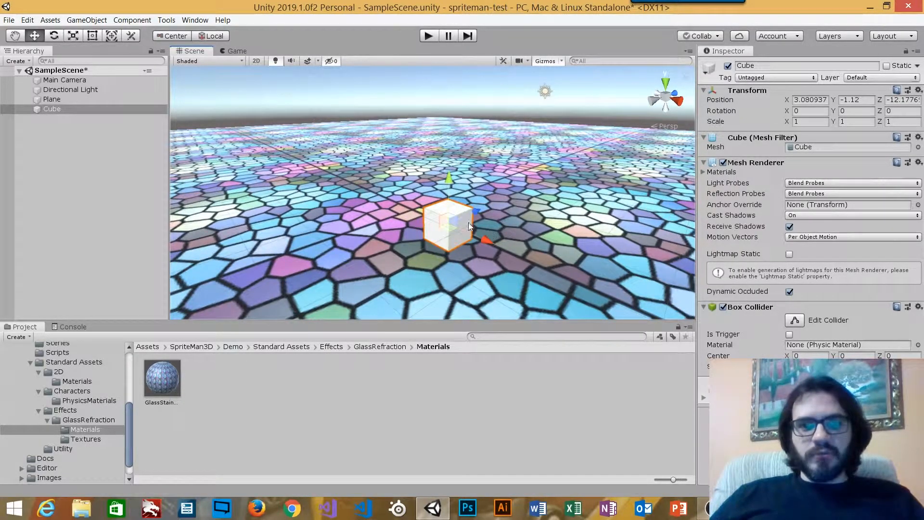
alt+drag(446, 258, 338, 161)
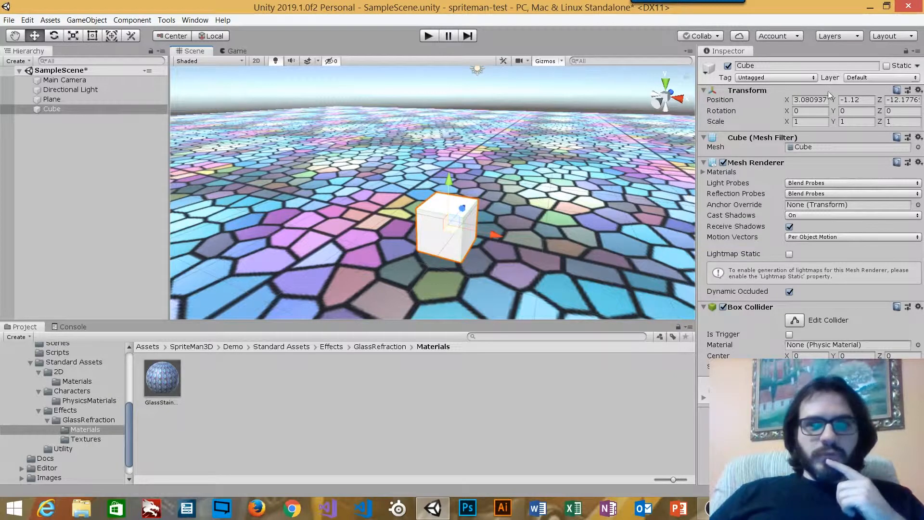
- Set the plane's position to 0 on the X, Y and Z axes
click(71, 100)
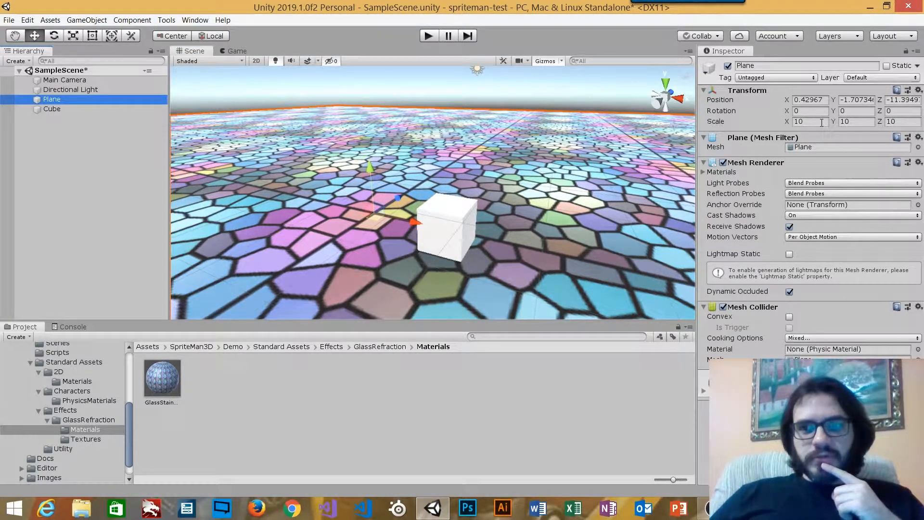
click(815, 100)
text(0)
click(858, 98)
text(0)
click(908, 91)
click(911, 100)
text(0)
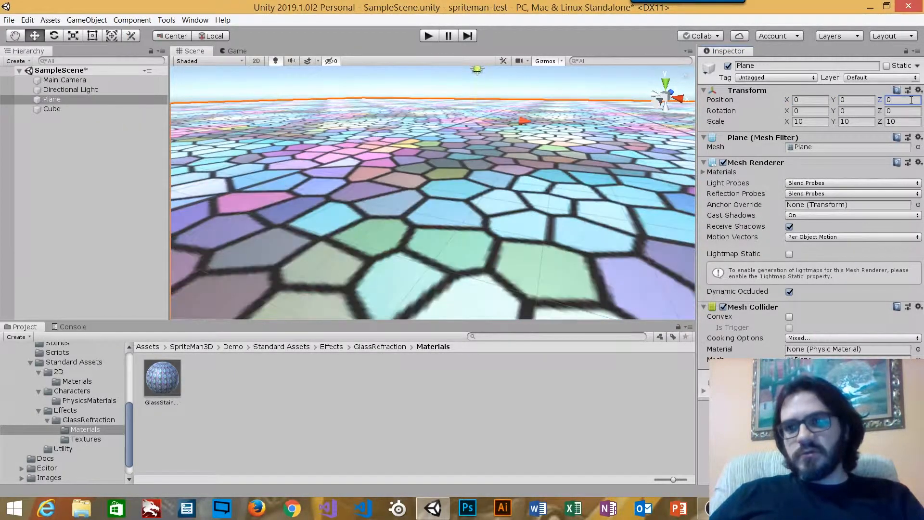
- Set the cube's position to 0 on the X, Y and Z axes
click(55, 110)
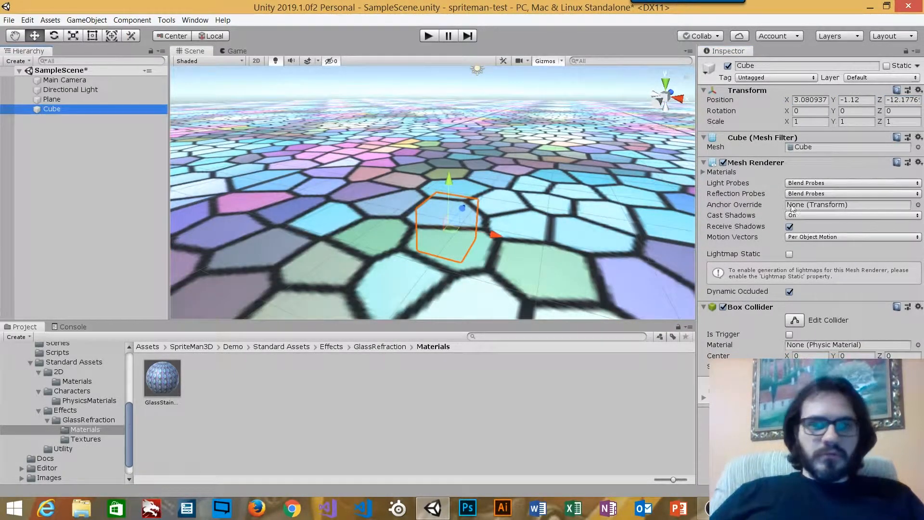
click(820, 103)
text(0)
click(856, 100)
text(0)
click(911, 101)
text(0)
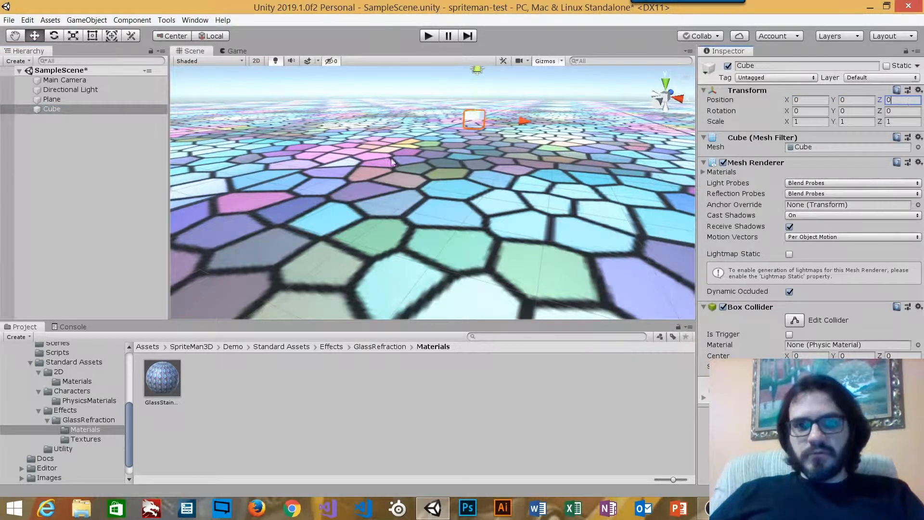
alt+drag(487, 137, 485, 170)
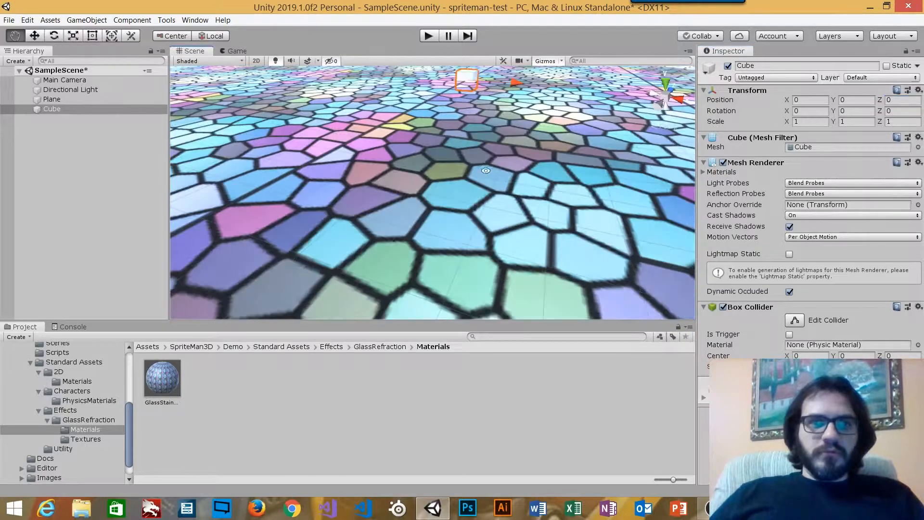
- Raise the cube along the Y axis to about 0.549 so that it sits on top of the plane
middle_drag(485, 170, 489, 315)
key(f)
alt+drag(484, 157, 415, 127)
key(w)
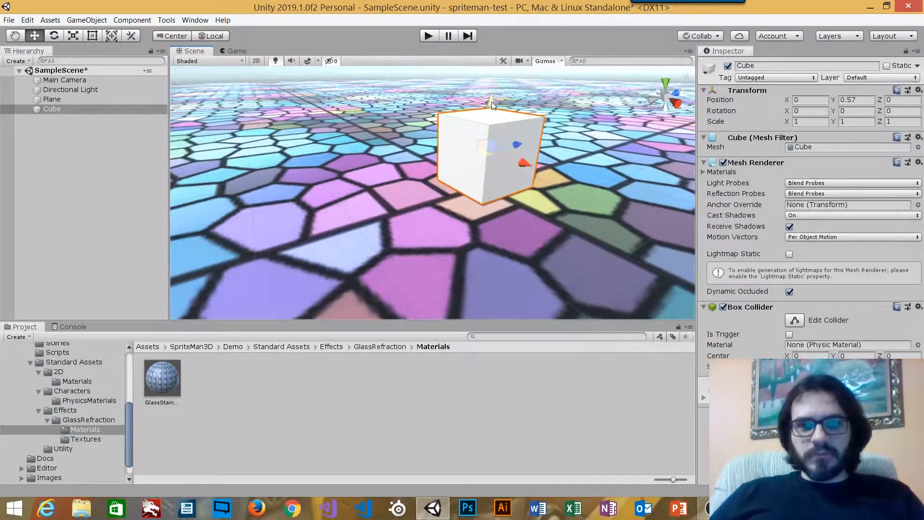
drag(492, 101, 491, 102)
alt+right_drag(491, 102, 542, 201)
alt+middle_drag(541, 201, 481, 302)
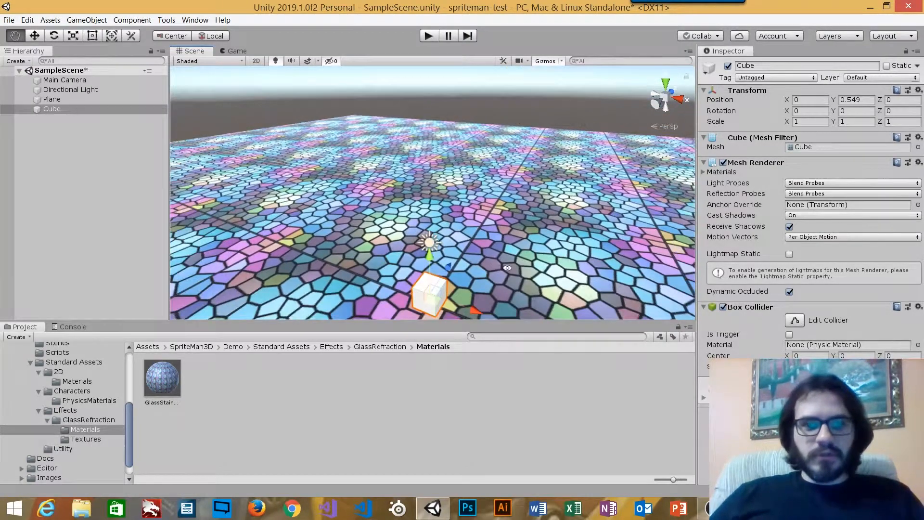
- Check how the cube and plane look through the Main Camera, in its preview and in the Game view
alt+drag(481, 302, 551, 263)
alt+middle_drag(551, 264, 546, 139)
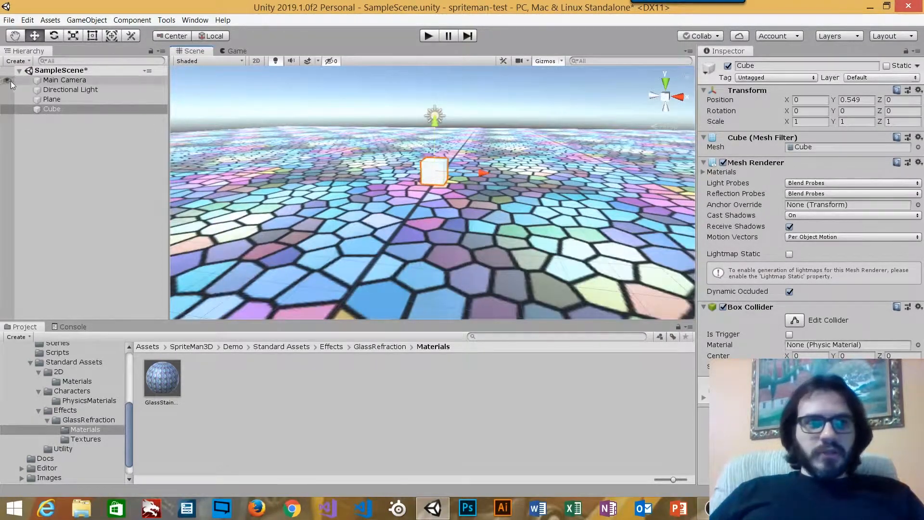
click(64, 80)
alt+drag(326, 142, 356, 176)
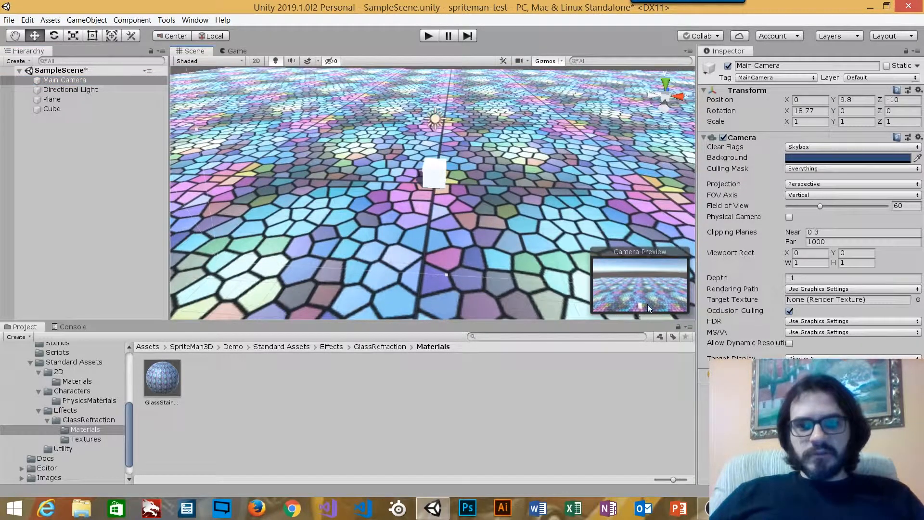
click(236, 51)
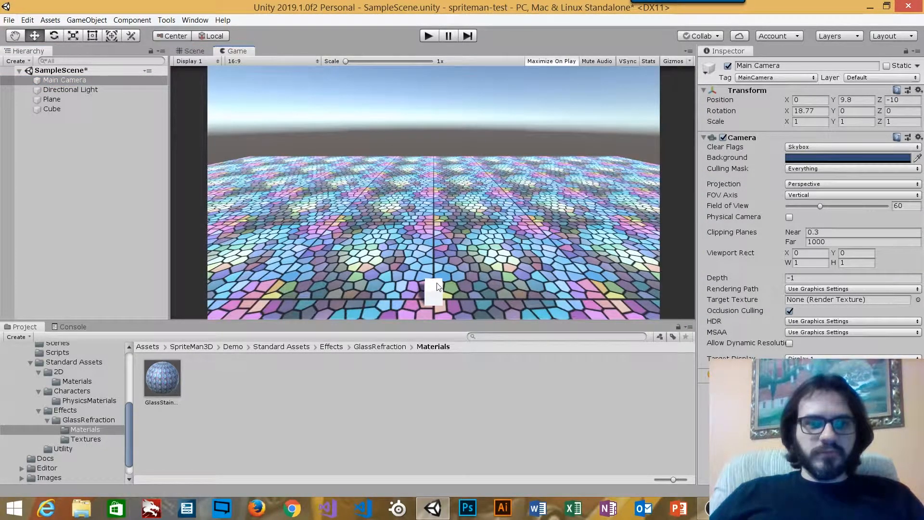
click(194, 51)
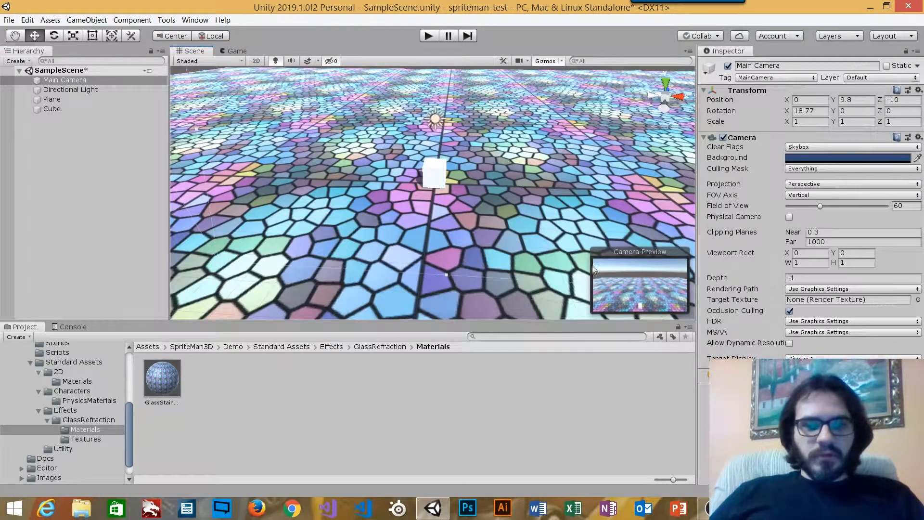
- Clear the object selection and view the Standard Assets folder inside the SpriteMan3D demo assets
click(109, 134)
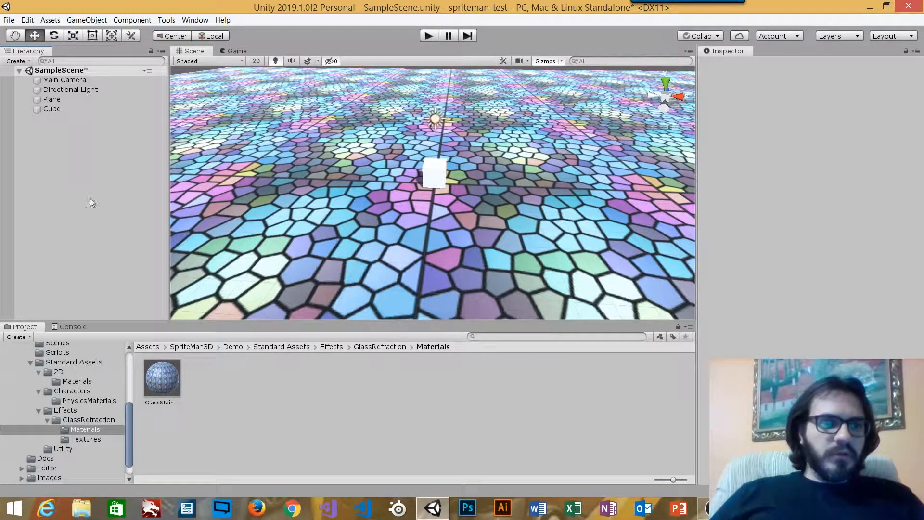
scroll(133, 434, up, 3)
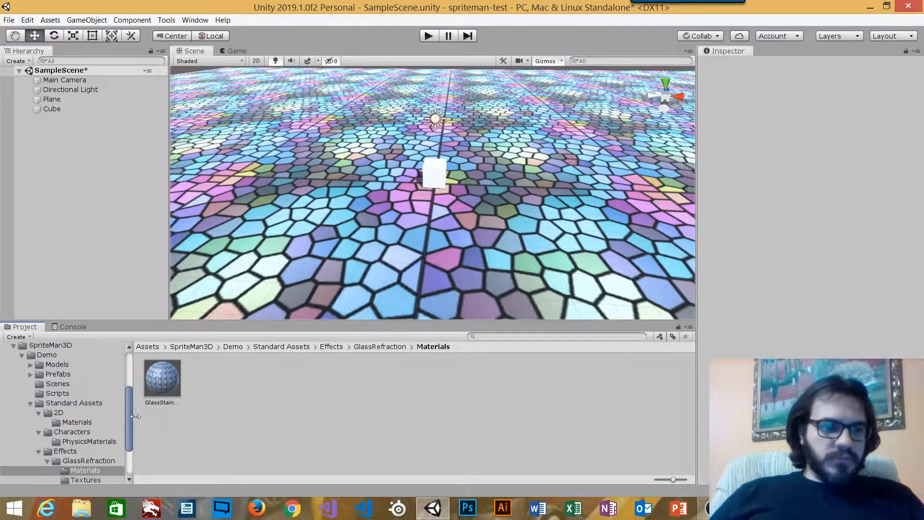
click(71, 403)
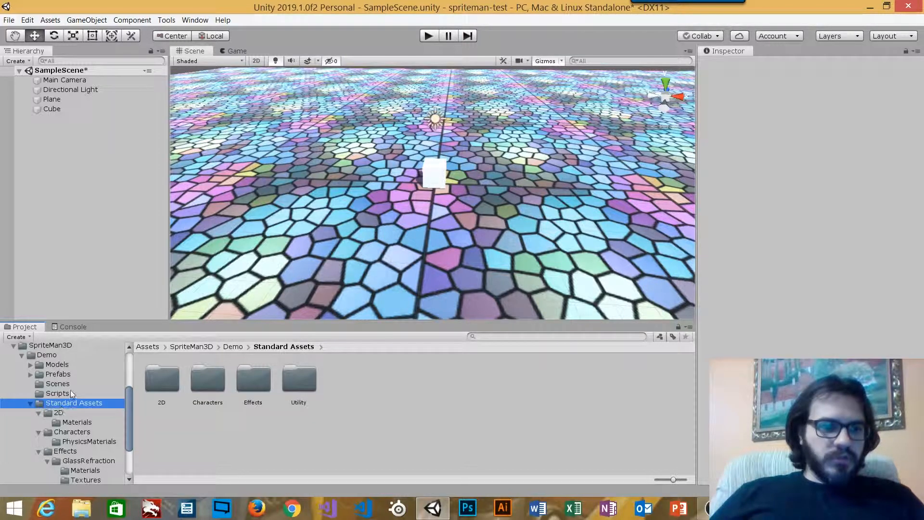
drag(128, 404, 129, 409)
click(85, 164)
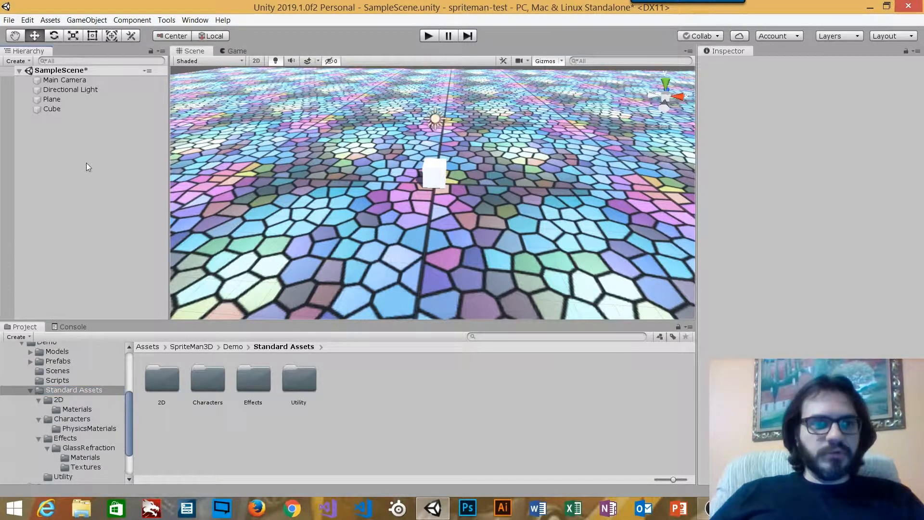
- Create an empty game object at the root of the scene
click(79, 21)
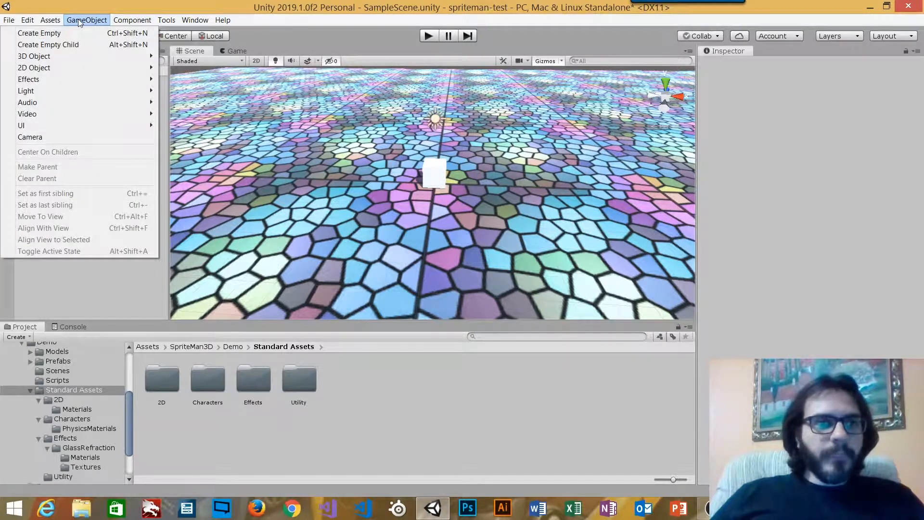
click(79, 32)
click(67, 124)
click(67, 122)
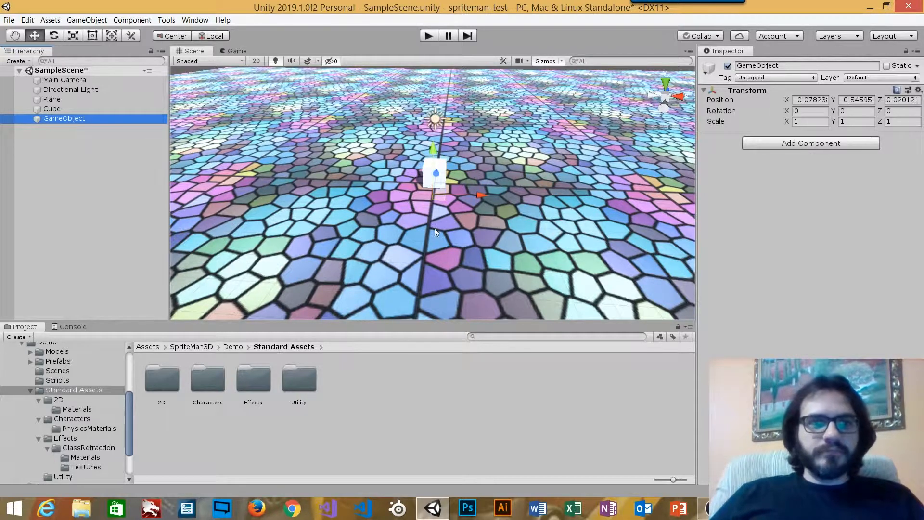
- Set the empty game object's position to 0 on the X, Y and Z axes
alt+drag(403, 218, 512, 243)
click(814, 100)
text(0)
click(845, 100)
text(0)
click(909, 99)
text(0)
- Move the empty object in front of the cube and up, to about -2.39 on Z and 0.54 on Y
drag(415, 161, 448, 199)
alt+drag(505, 225, 408, 160)
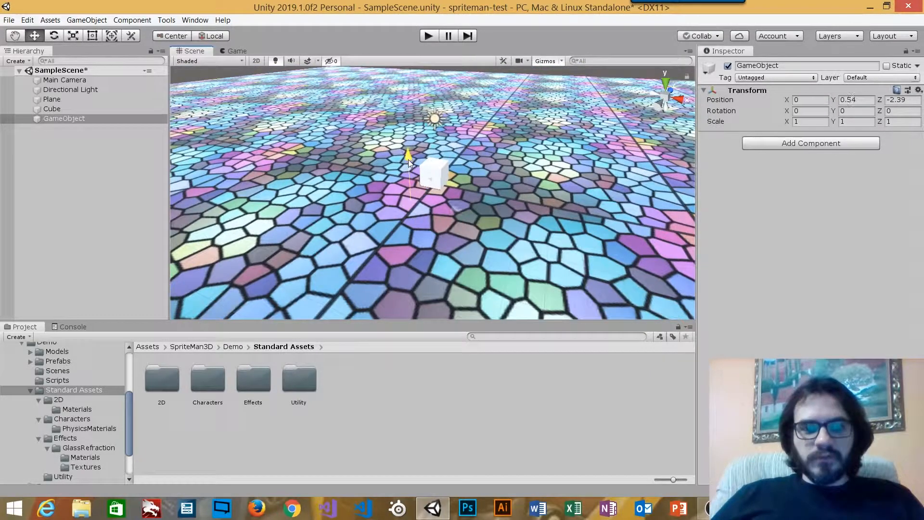
alt+drag(409, 211, 418, 204)
alt+scroll(418, 204, up, 8)
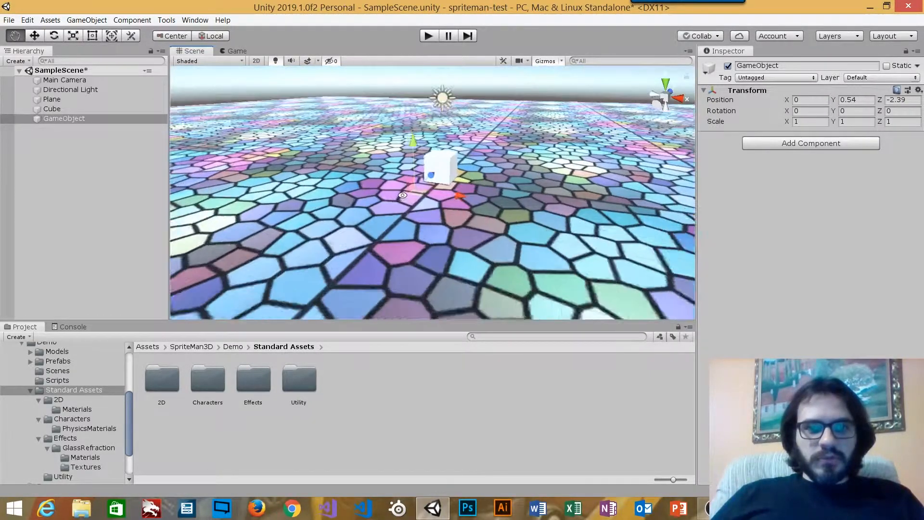
- Rename the empty game object as player
click(66, 119)
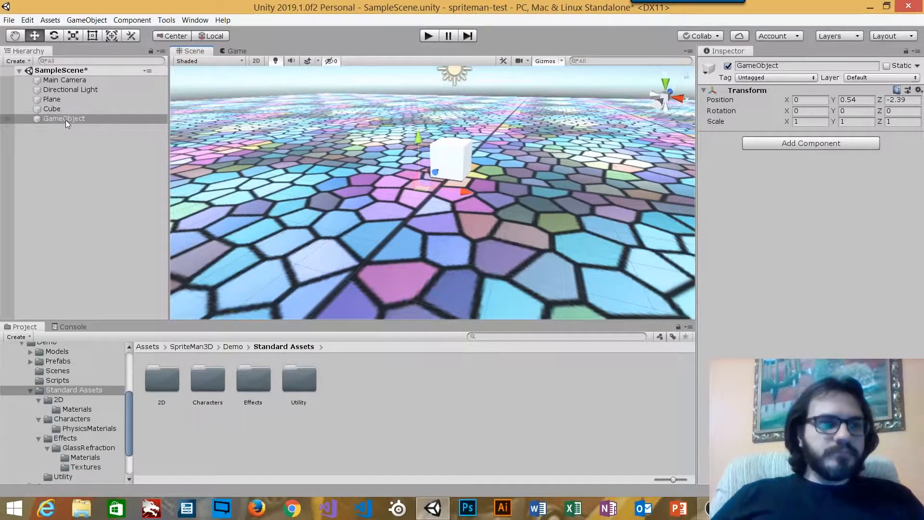
key(F2)
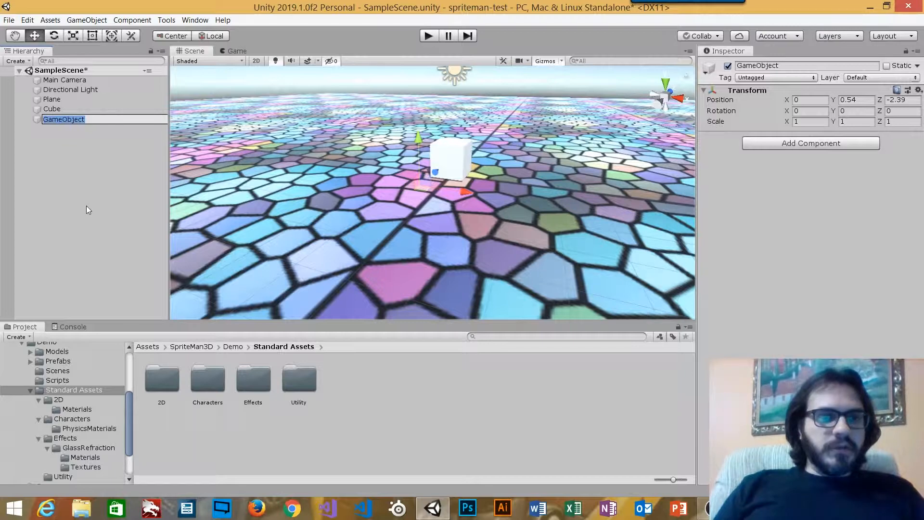
text(player)
key(Return)
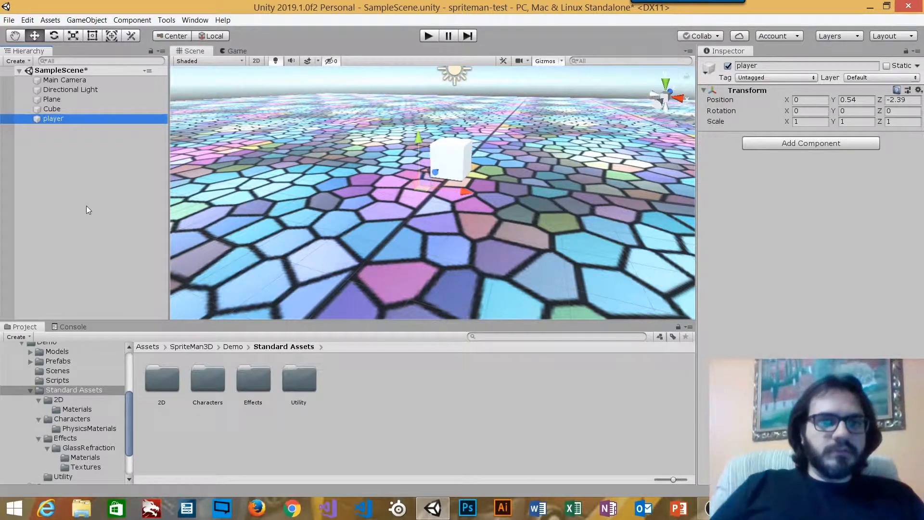
- Add a 2D Sprite object as a child of player
alt+drag(392, 169, 465, 205)
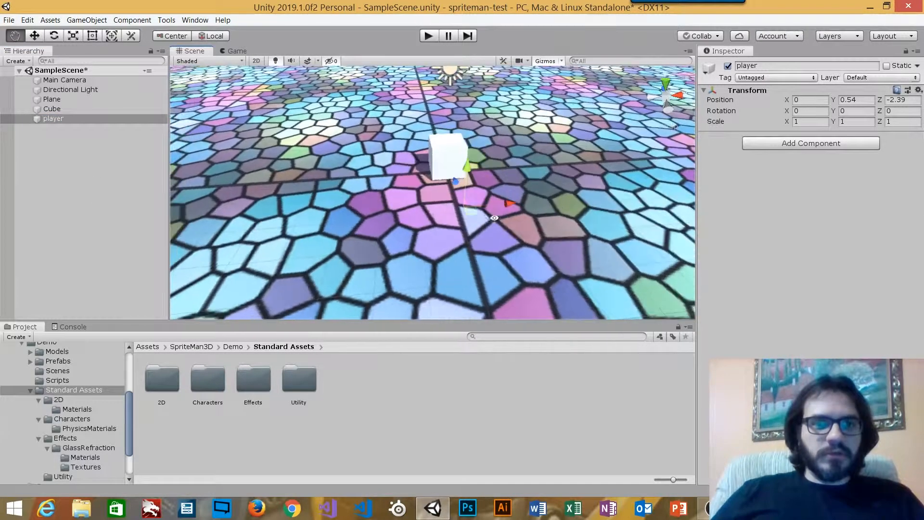
right_click(57, 120)
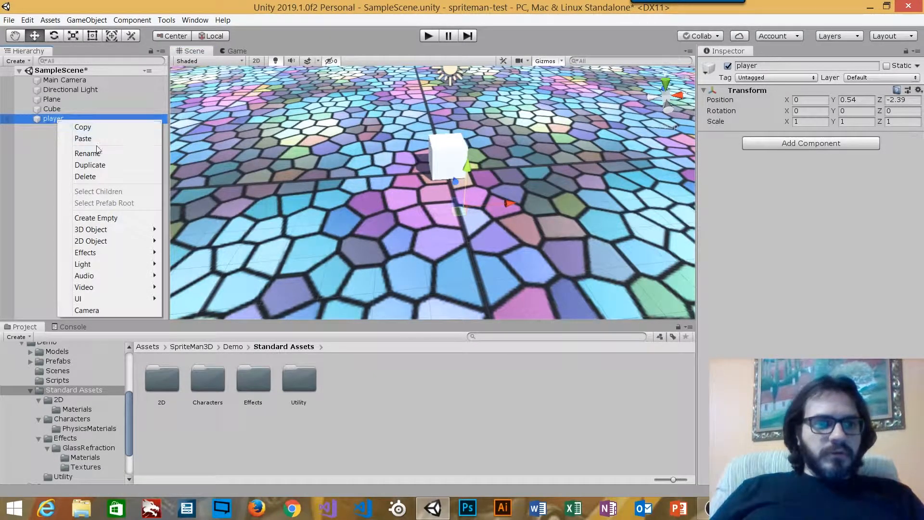
mouse_move(120, 231)
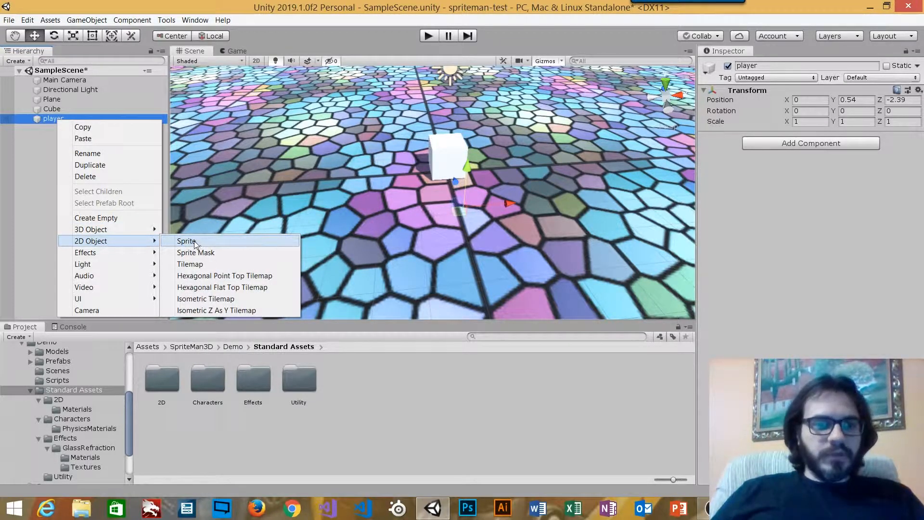
click(191, 243)
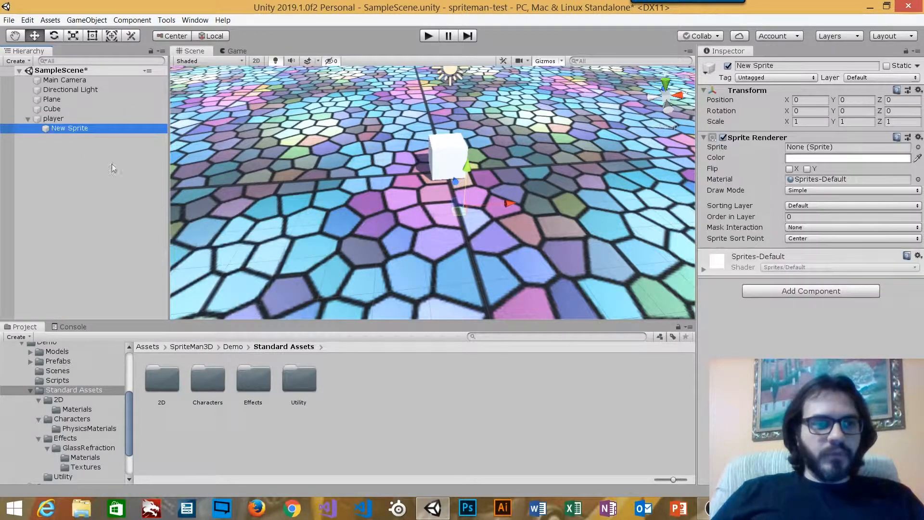
- Examine the Sprite Renderer component of player's new sprite child
click(59, 120)
click(67, 128)
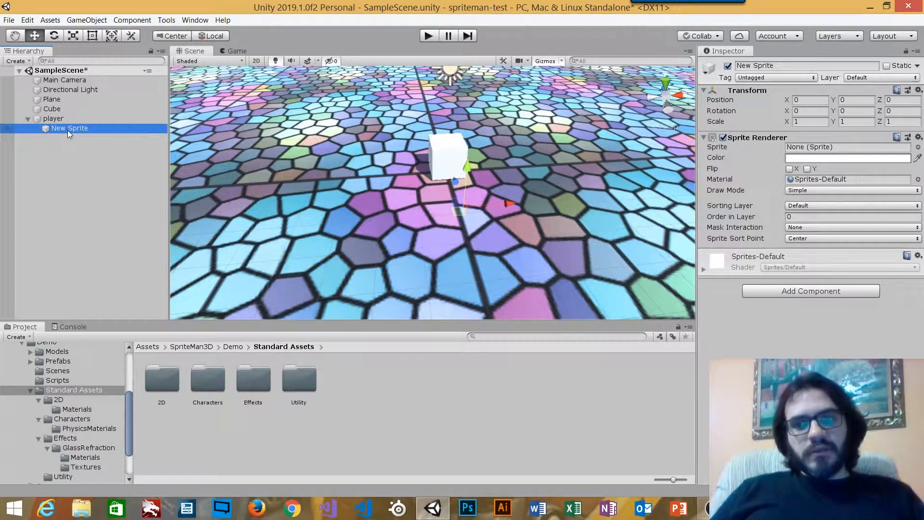
click(764, 138)
click(763, 138)
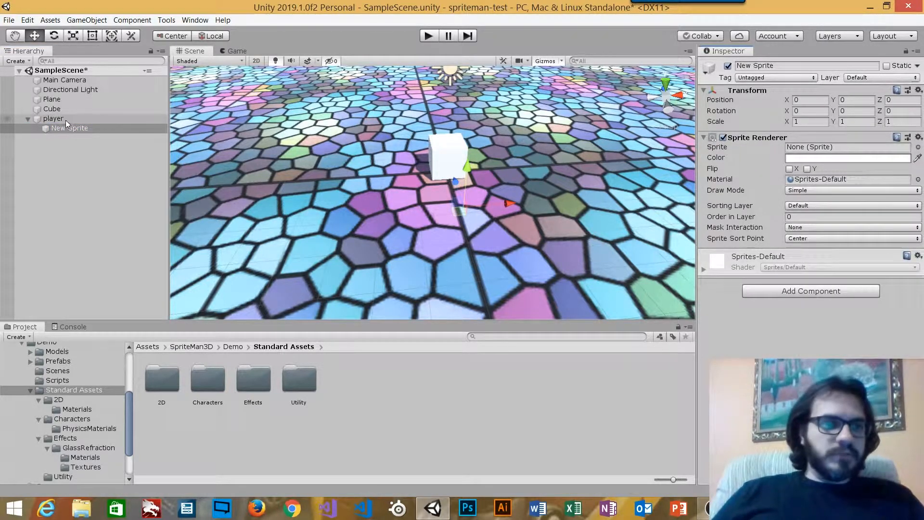
- Create an empty game object as a second child of player
click(53, 119)
right_click(53, 119)
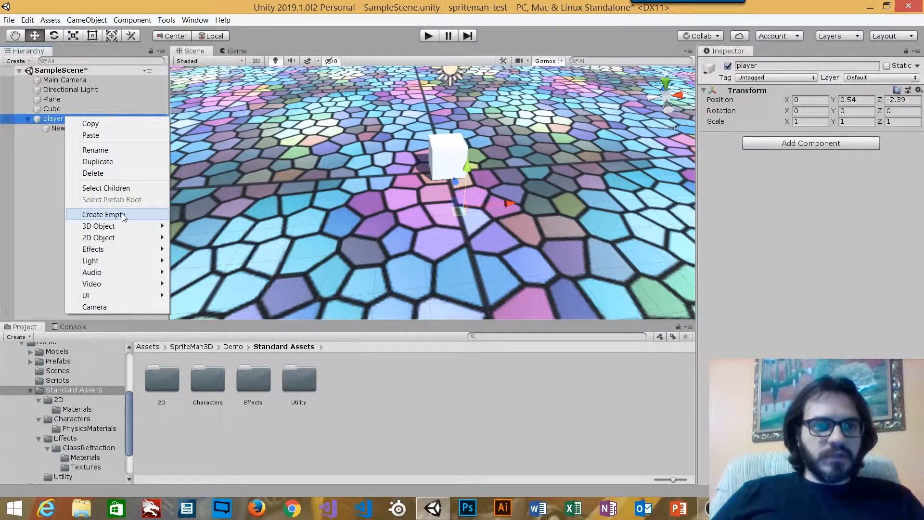
click(57, 123)
click(64, 128)
click(61, 119)
right_click(73, 117)
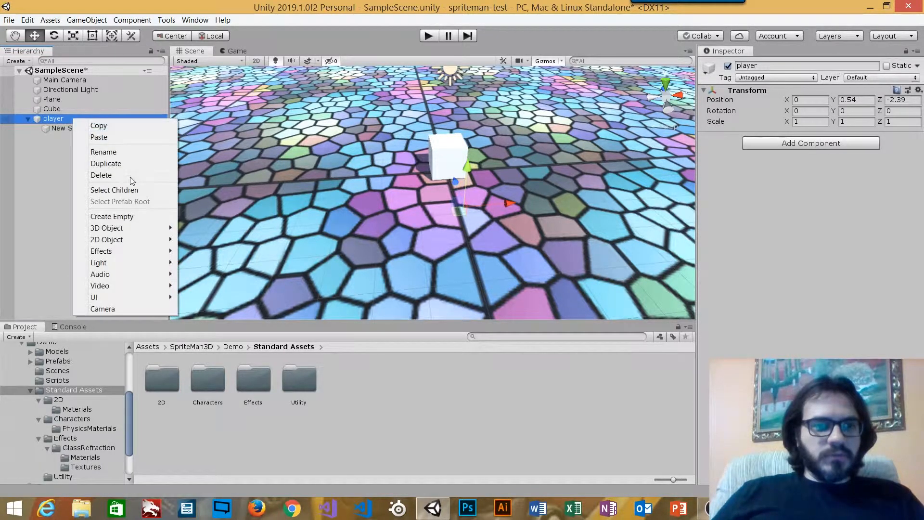
click(139, 214)
click(70, 127)
click(77, 138)
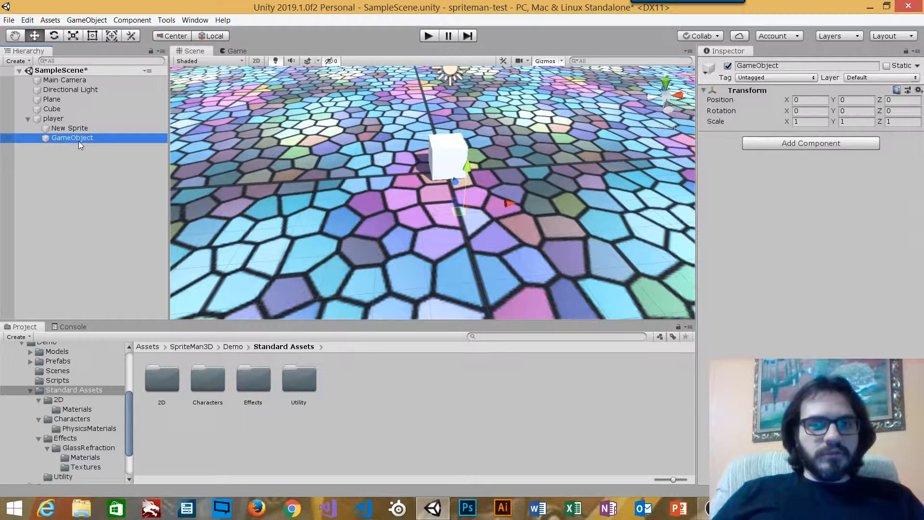
- Add a Sprite Renderer component to the empty child object and compare it with the sprite child
click(801, 143)
scroll(821, 251, down, 2)
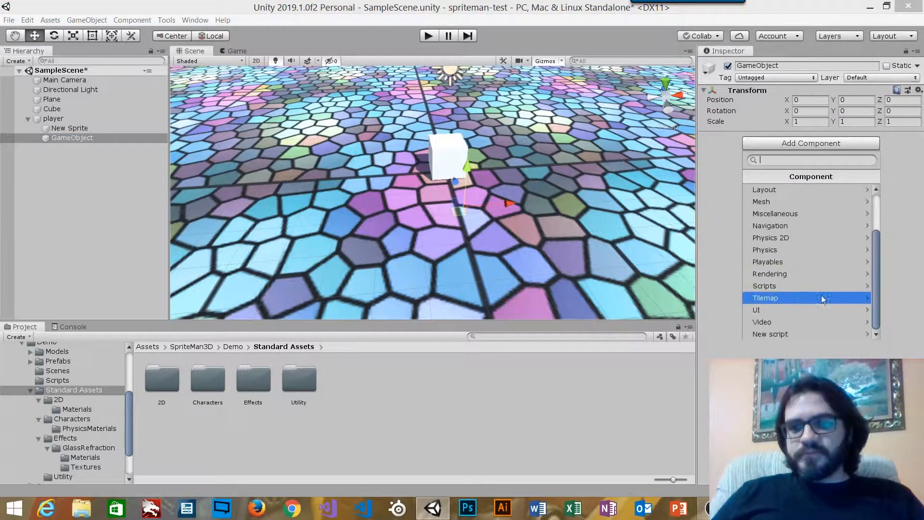
click(789, 274)
scroll(789, 276, down, 2)
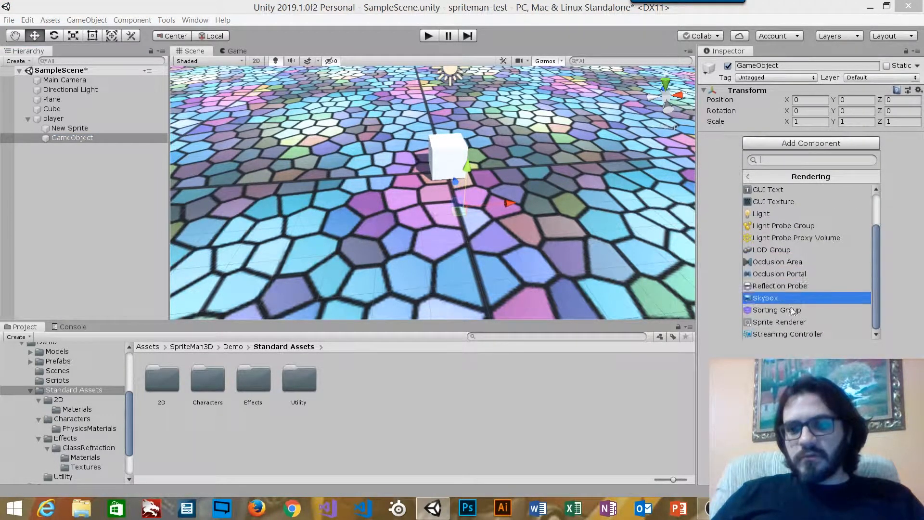
click(781, 323)
click(89, 128)
click(89, 136)
click(87, 128)
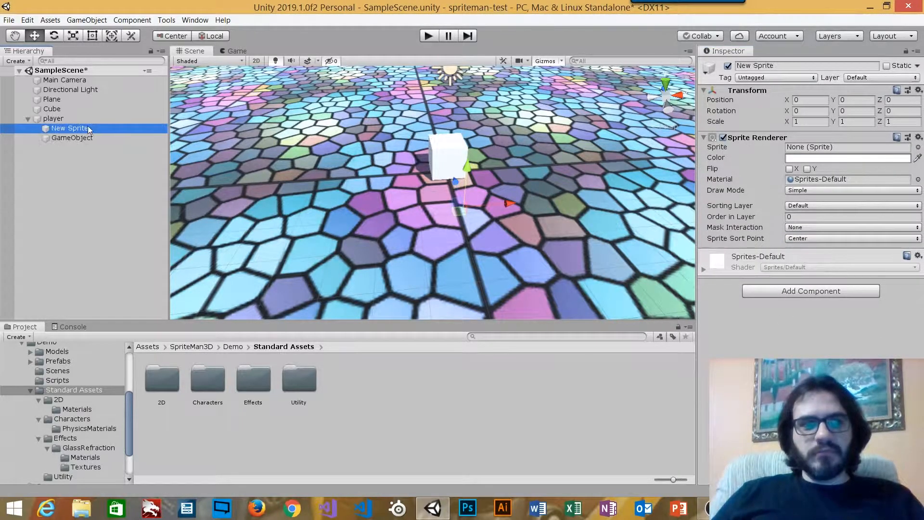
- Delete the extra child object that was created empty under player
right_click(66, 118)
mouse_move(114, 235)
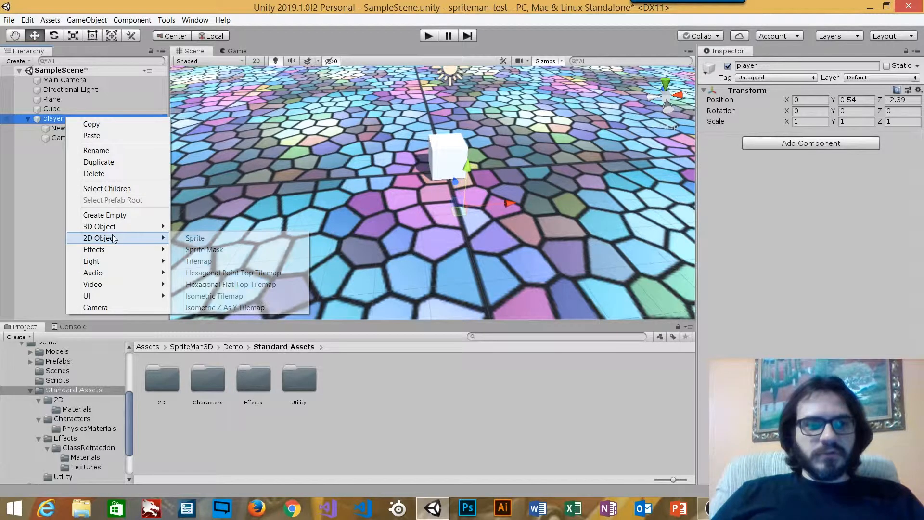
click(57, 164)
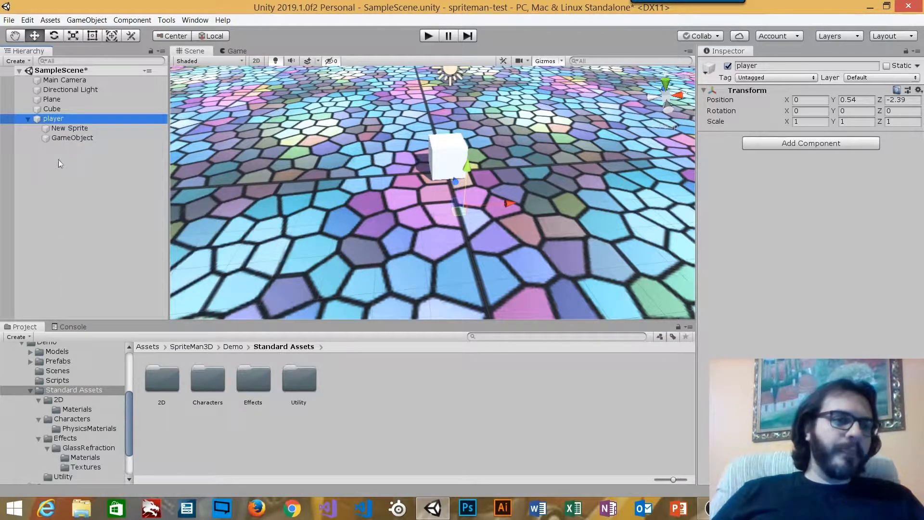
click(80, 139)
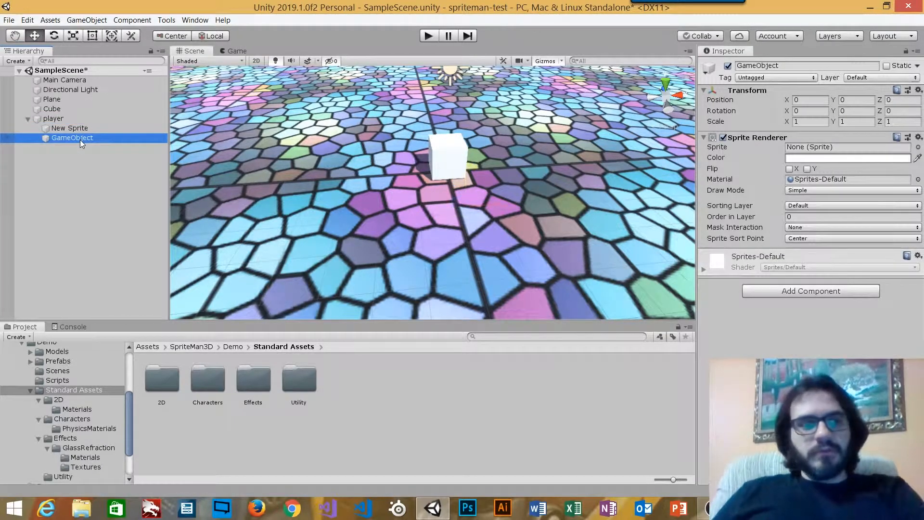
key(Delete)
- Rename player's New Sprite child object as "managed sprite"
click(91, 129)
click(72, 128)
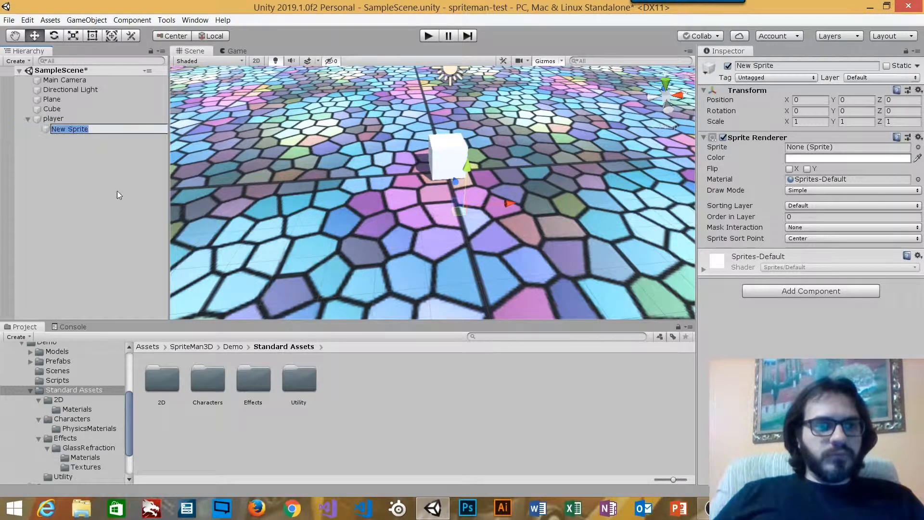
text(manage)
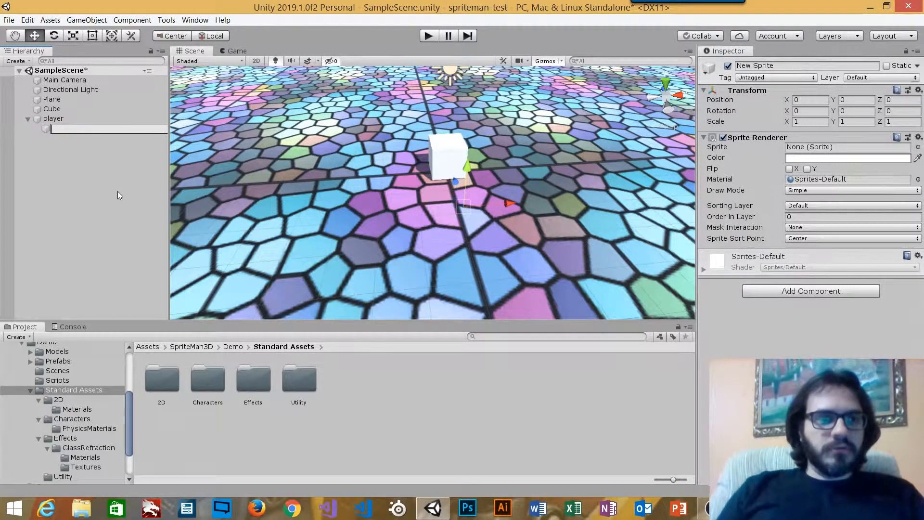
text(d sprite)
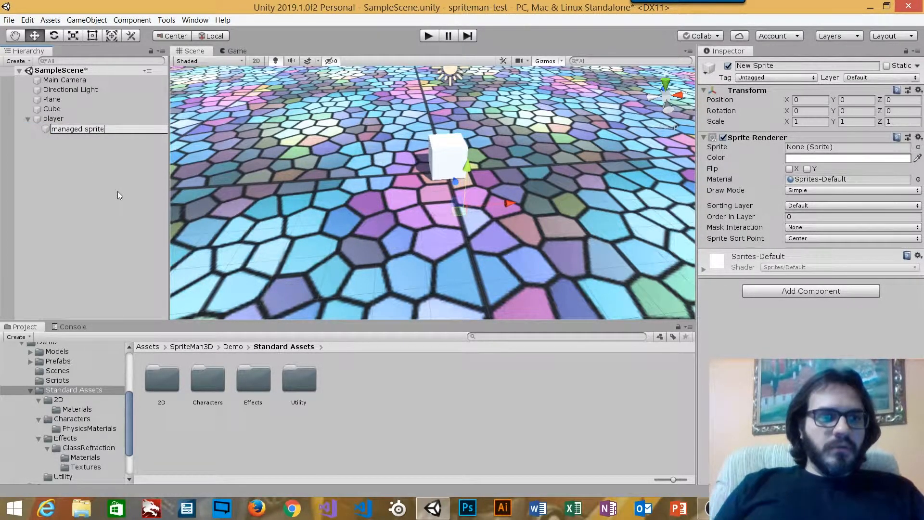
key(Return)
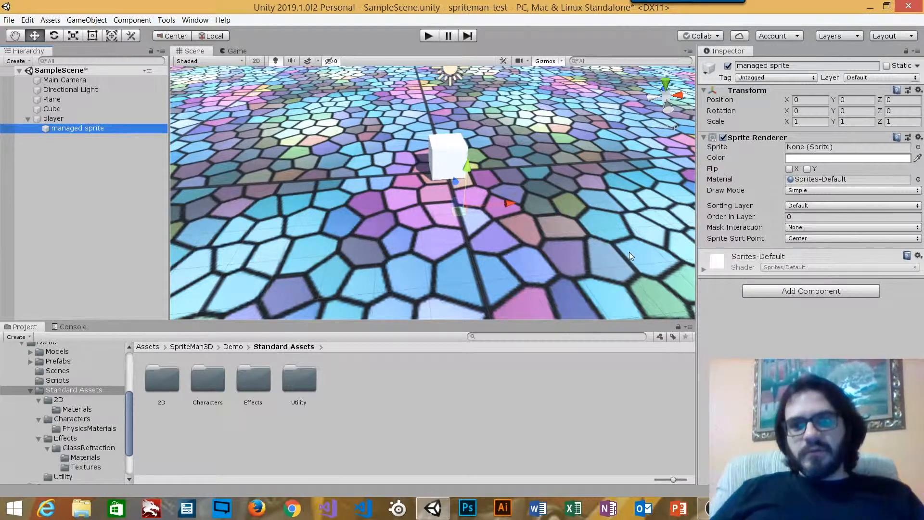
click(850, 292)
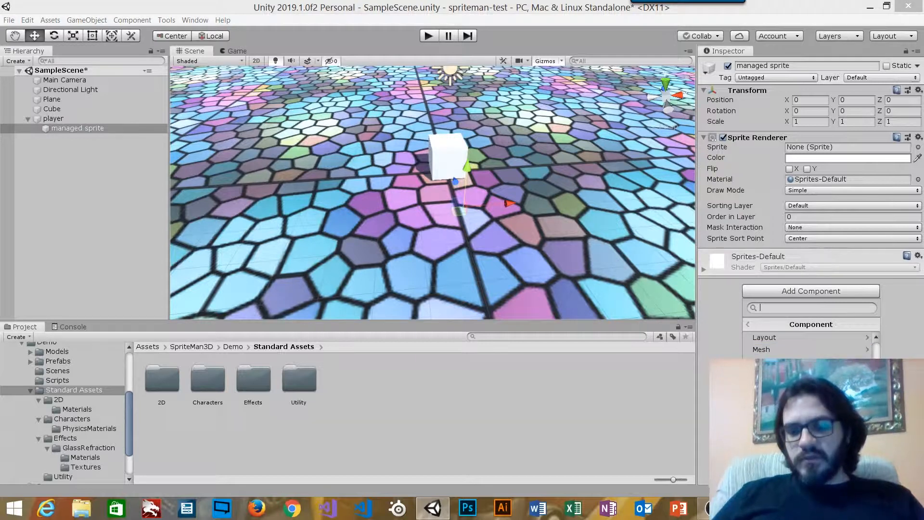
click(899, 343)
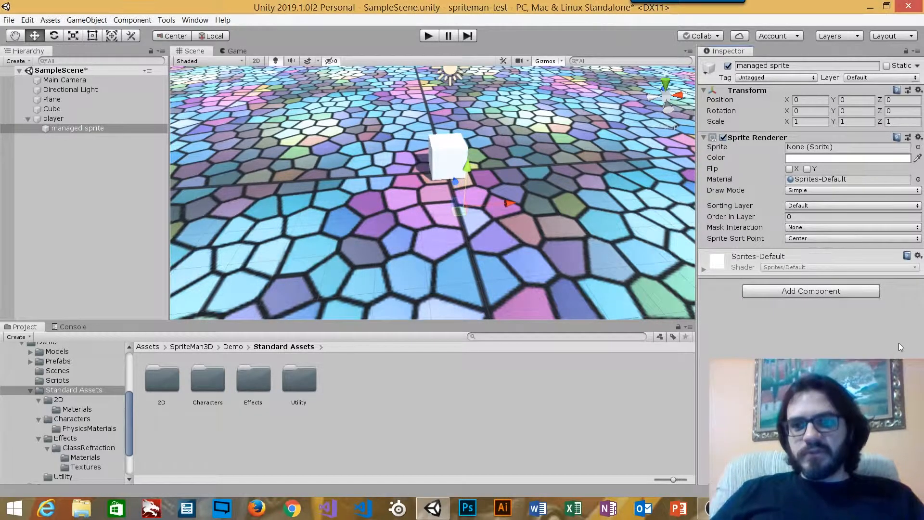
click(78, 120)
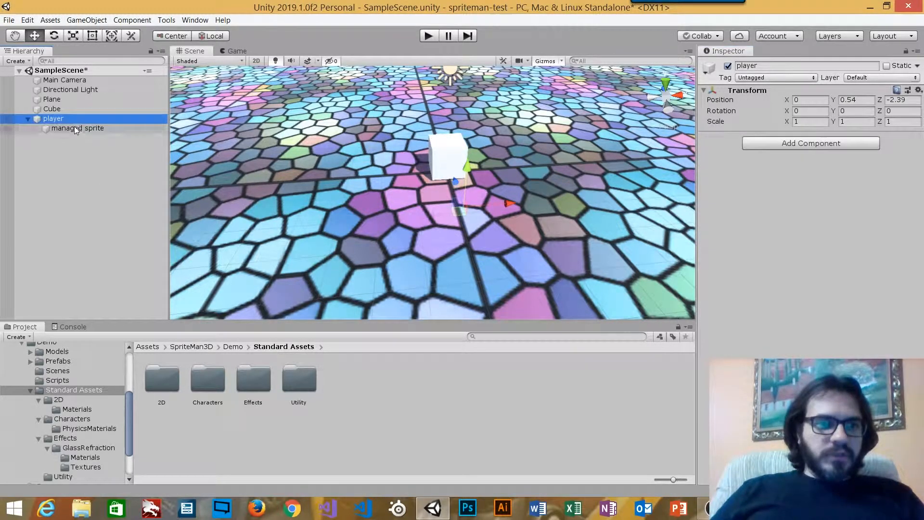
click(75, 128)
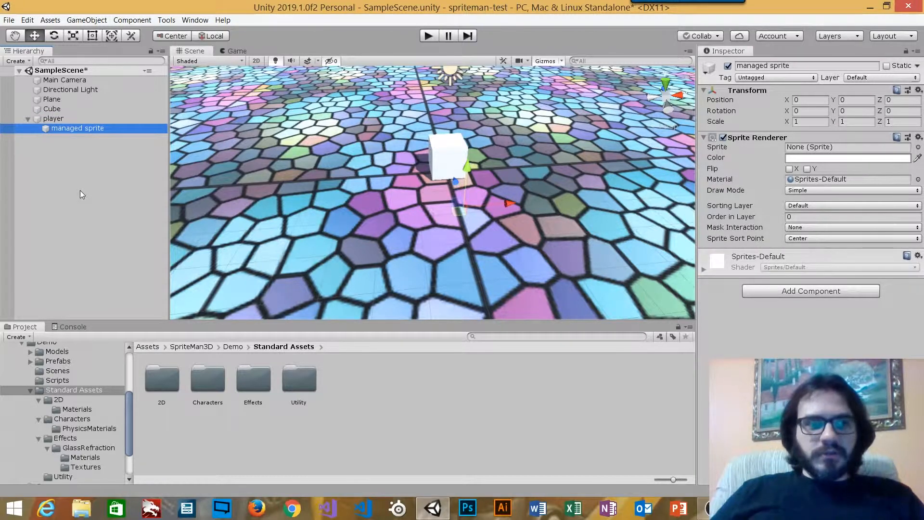
- Browse the project to SpriteMan3D/Demo/Models/Cartoon/Knight/sprites and expand the 8DKnight sprite sheet
click(805, 147)
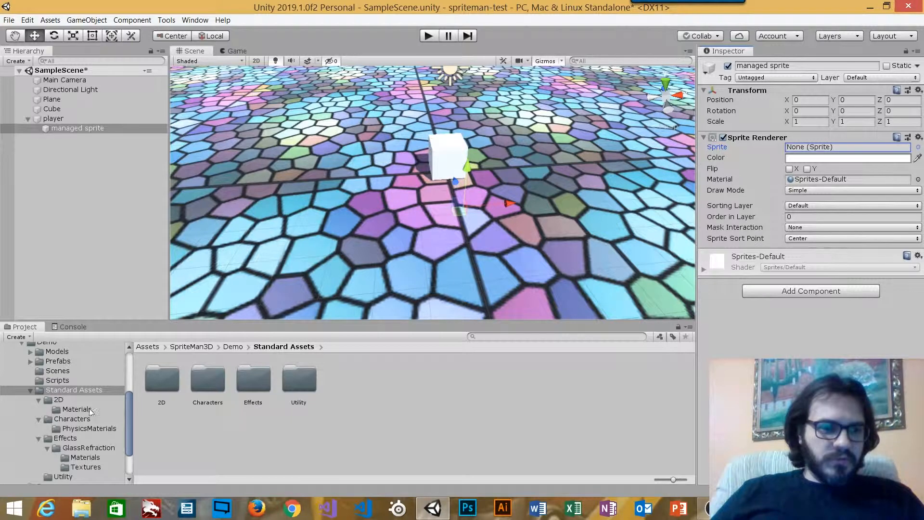
scroll(83, 392, up, 3)
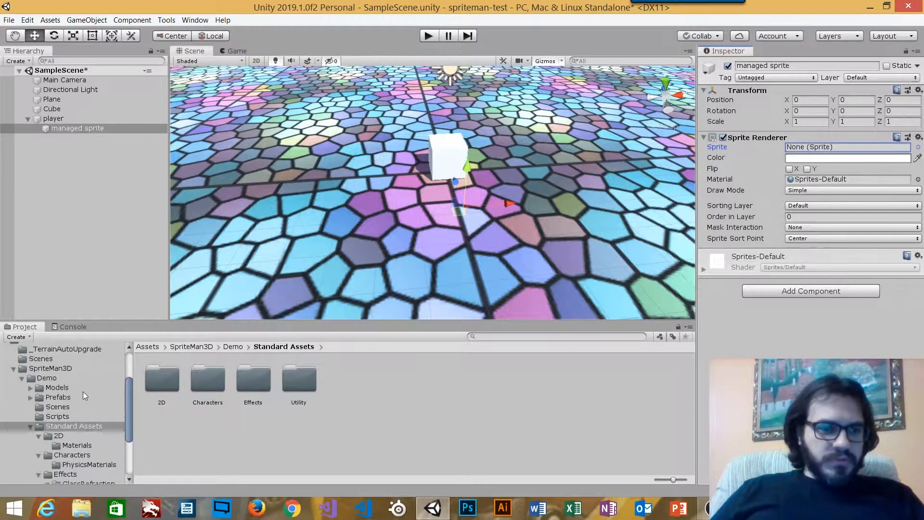
click(27, 388)
click(31, 387)
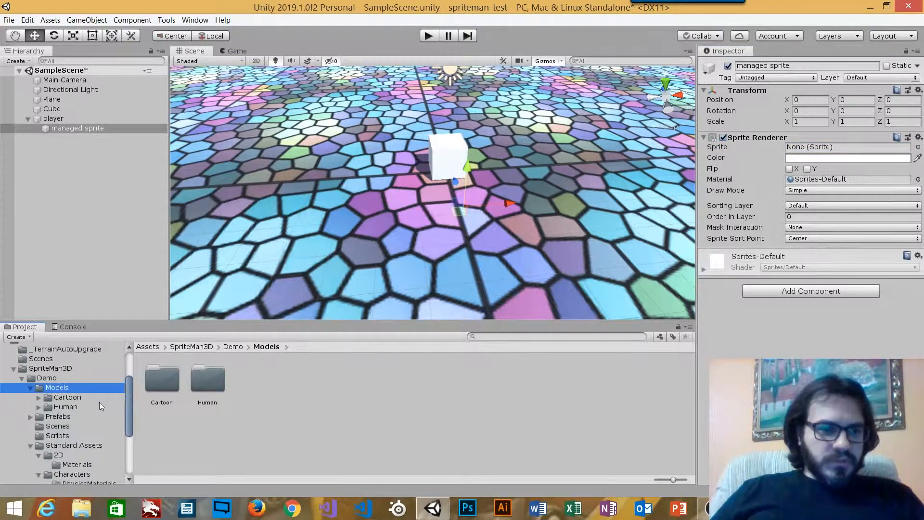
scroll(99, 401, down, 3)
click(65, 362)
click(38, 360)
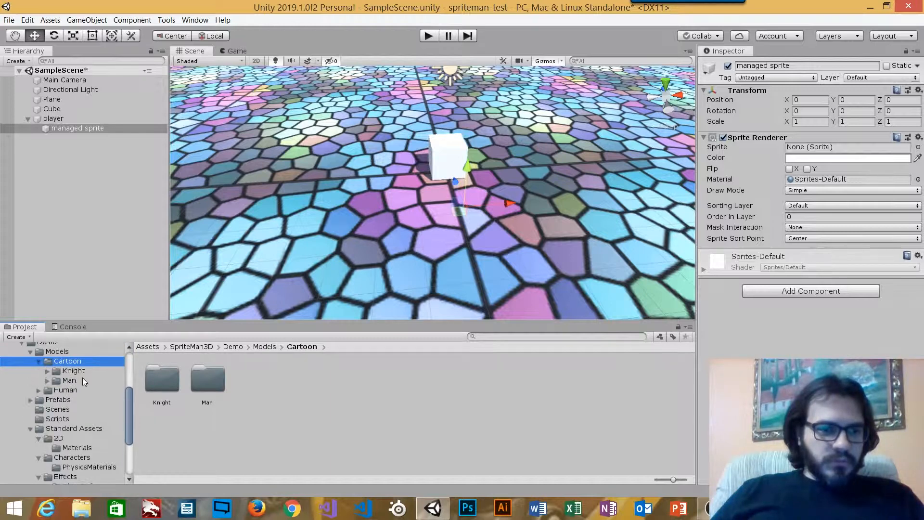
click(49, 371)
click(48, 371)
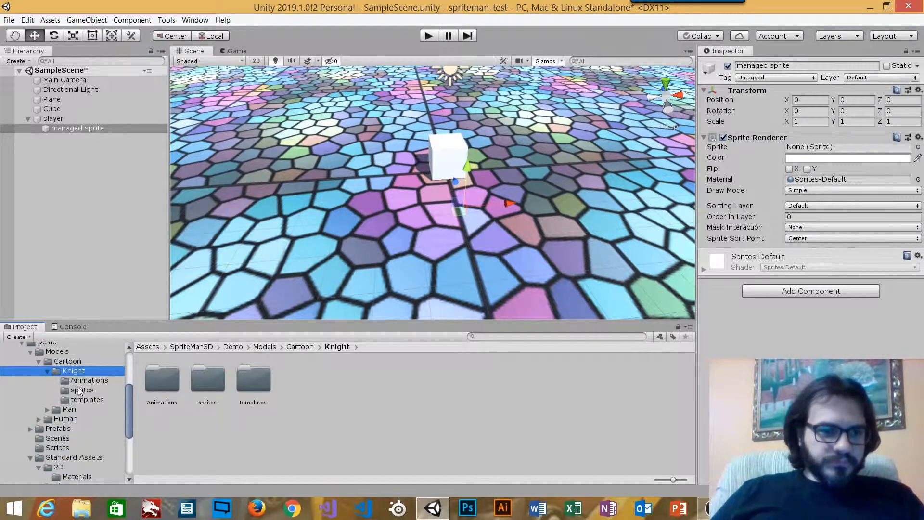
click(83, 390)
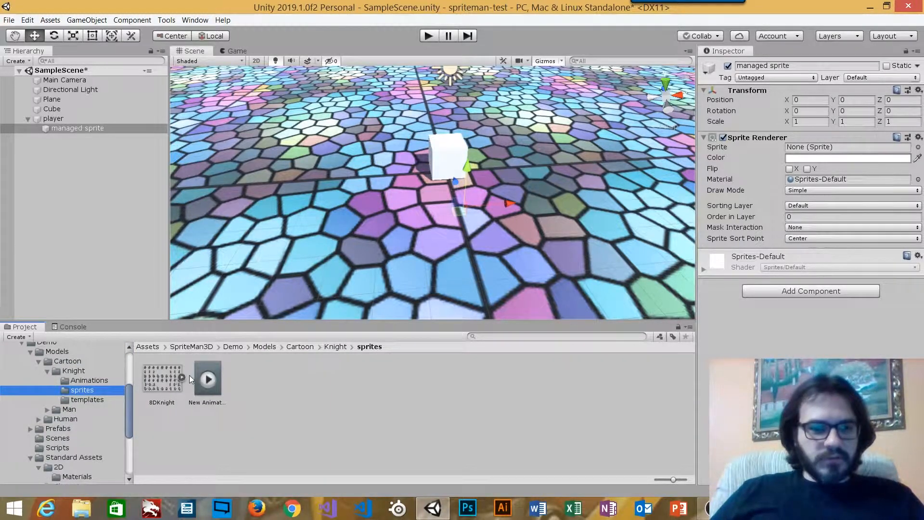
click(182, 378)
click(168, 379)
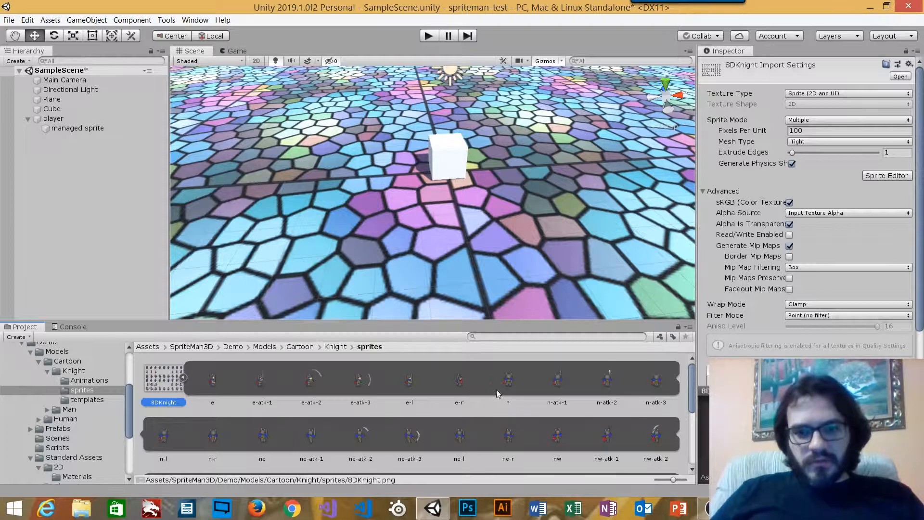
- Assign the sprite "s" from the 8DKnight sheet to managed sprite's Sprite Renderer
scroll(535, 390, down, 2)
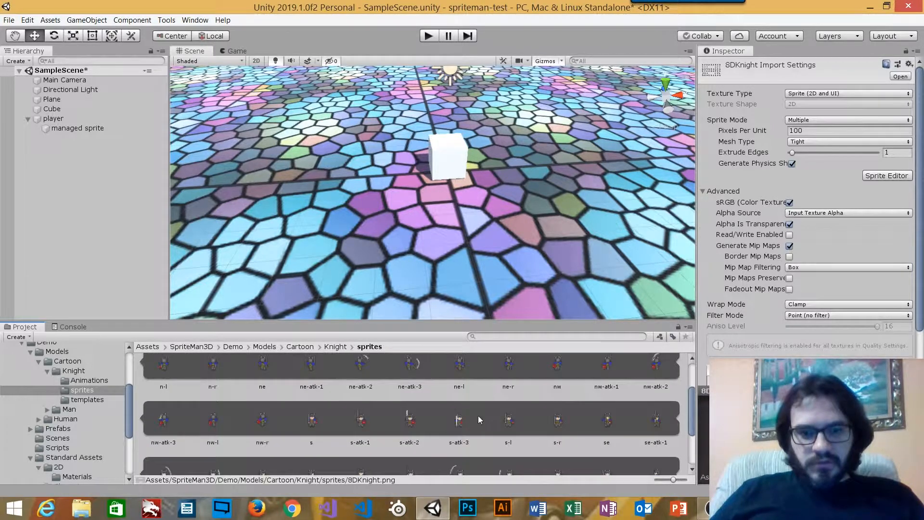
click(313, 421)
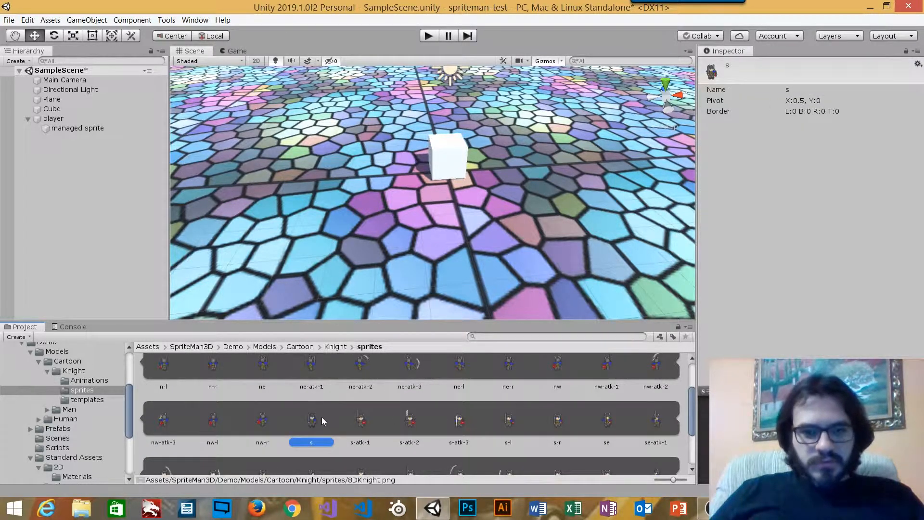
click(85, 128)
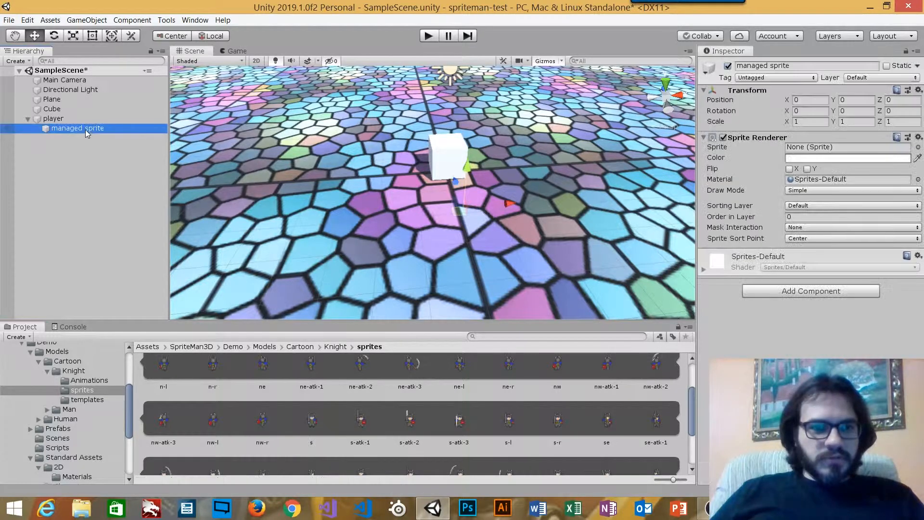
drag(311, 420, 811, 150)
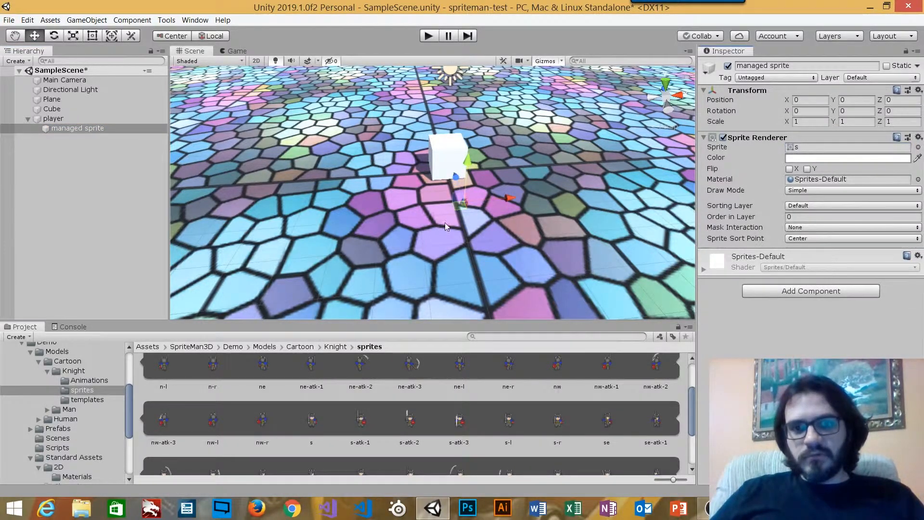
- Examine the knight sprite beside the cube in the scene, judging its size and height above the plane
key(f)
alt+drag(501, 202, 561, 221)
scroll(461, 187, down, 10)
scroll(461, 186, up, 3)
alt+scroll(484, 197, up, 10)
alt+scroll(484, 196, down, 4)
alt+scroll(528, 207, down, 5)
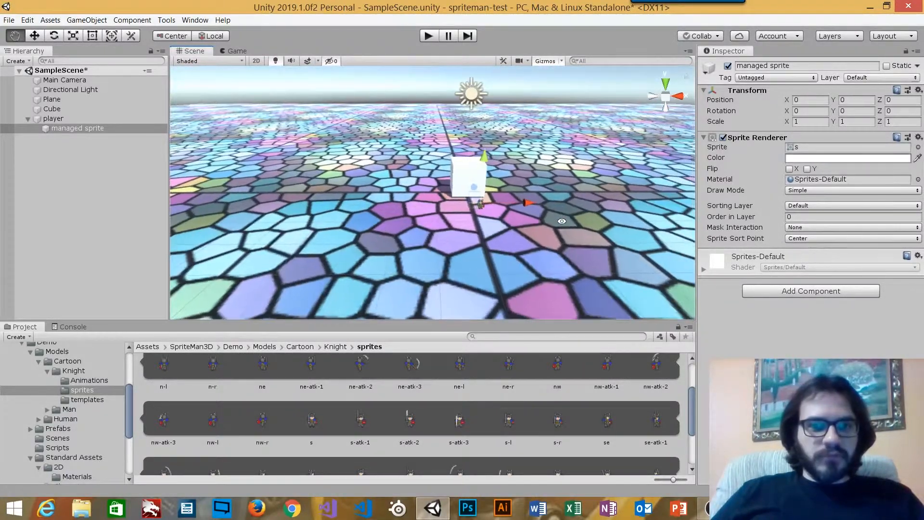
click(53, 118)
mouse_move(456, 184)
alt+mouse_down()
mouse_move(409, 185)
mouse_move(440, 180)
alt+mouse_up()
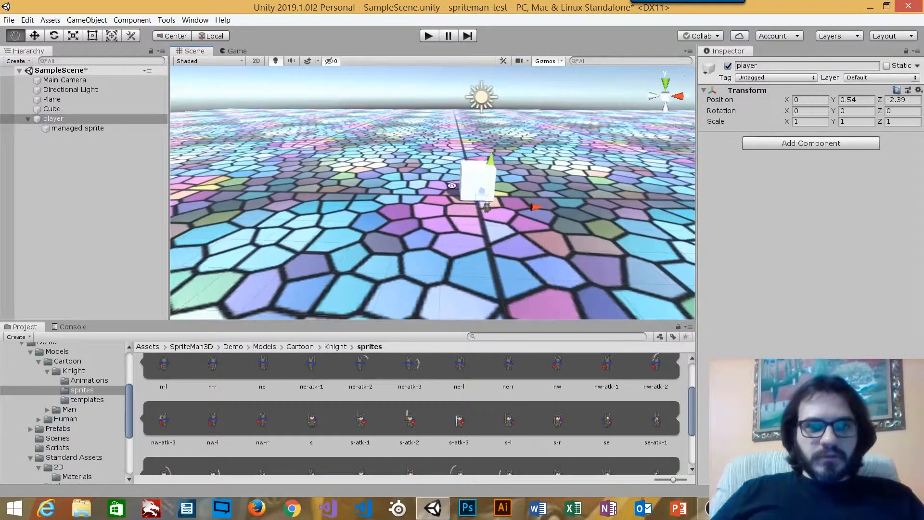
alt+right_drag(441, 181, 481, 182)
alt+drag(481, 182, 510, 184)
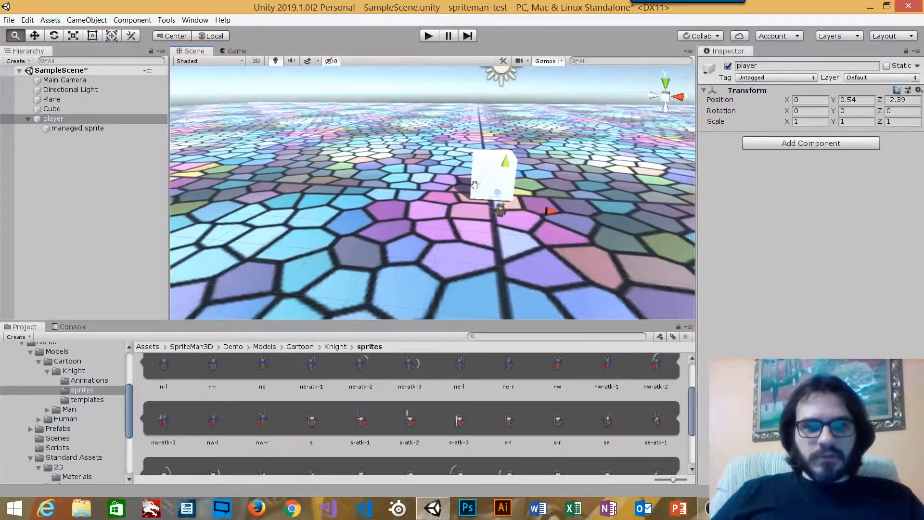
middle_drag(509, 184, 387, 189)
- Set managed sprite's scale to 2 on the X, Y and Z axes
click(64, 130)
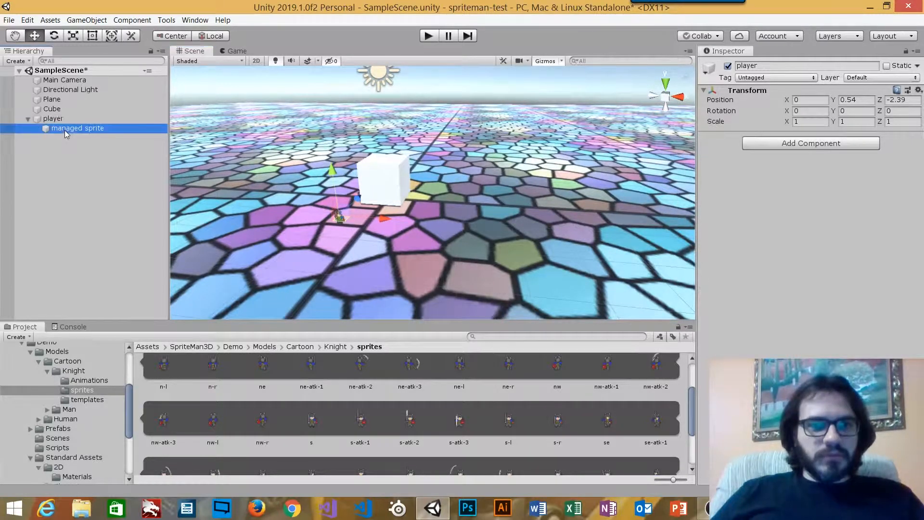
click(810, 121)
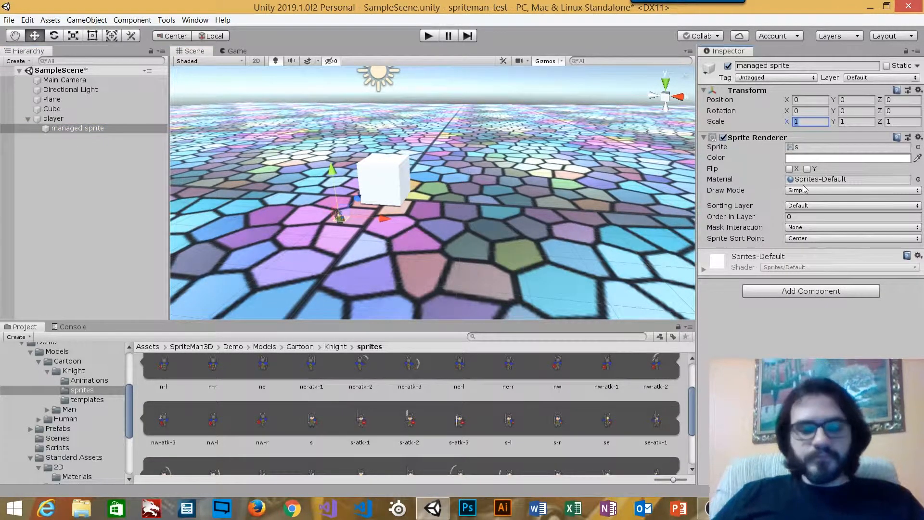
text(2)
key(Tab)
text(2)
key(Tab)
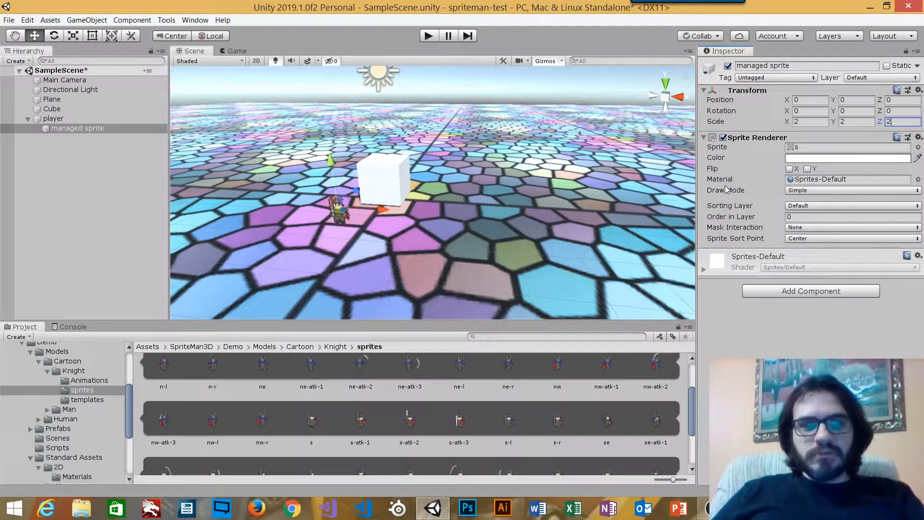
- Lower the player object to about Y 0.04 so its sprite stands on the plane
click(147, 110)
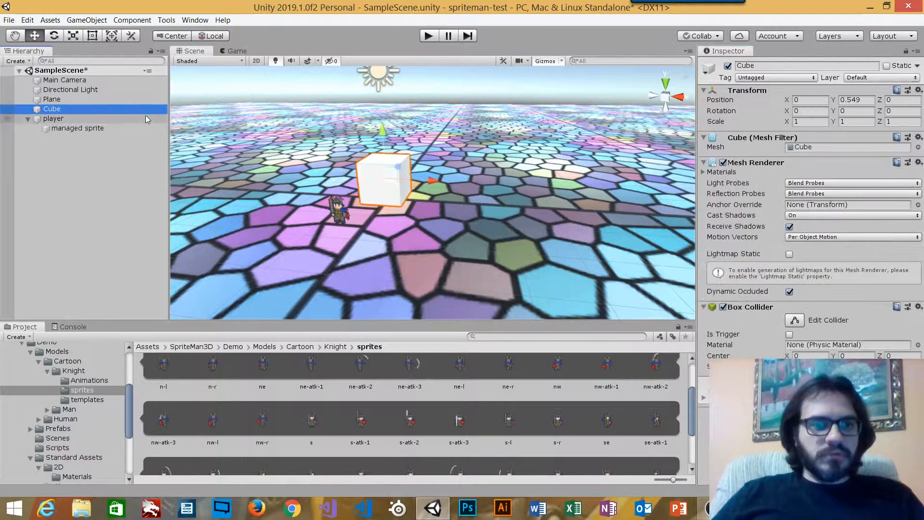
click(147, 119)
mouse_move(402, 237)
alt+mouse_down()
mouse_move(500, 212)
mouse_move(353, 212)
mouse_move(394, 231)
alt+mouse_up()
alt+drag(452, 269, 169, 148)
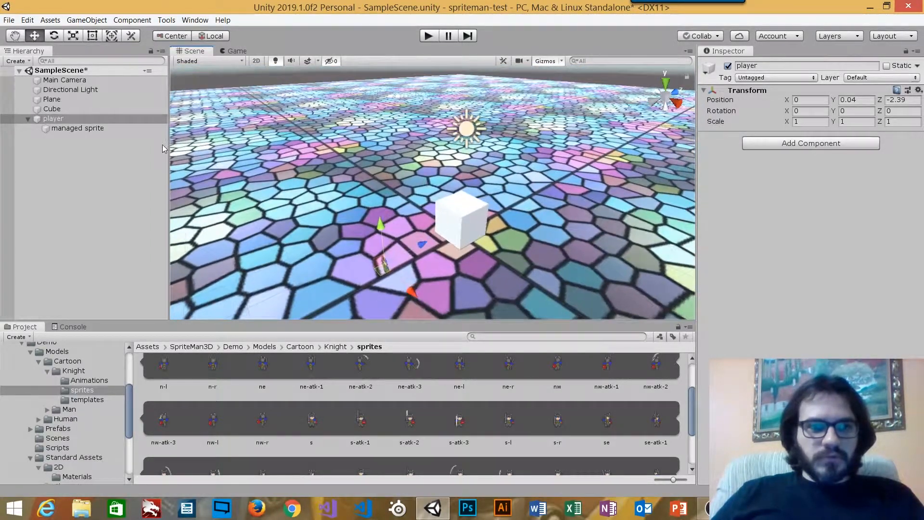
- Check the X, Y and Z position values of managed sprite relative to player
click(78, 129)
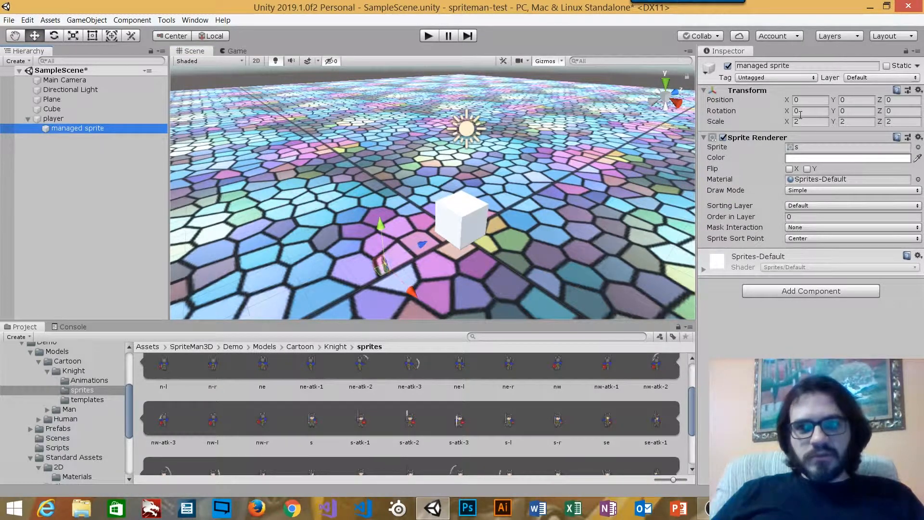
click(807, 100)
click(856, 100)
click(904, 100)
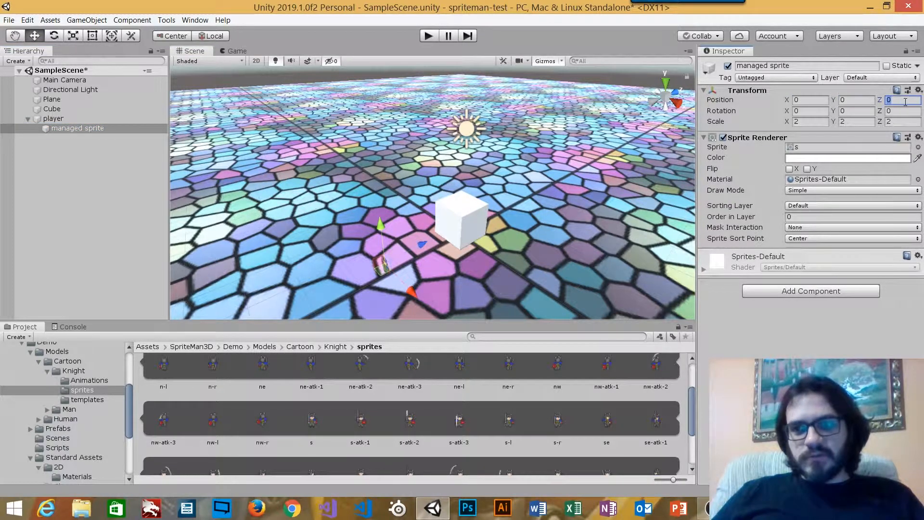
click(820, 101)
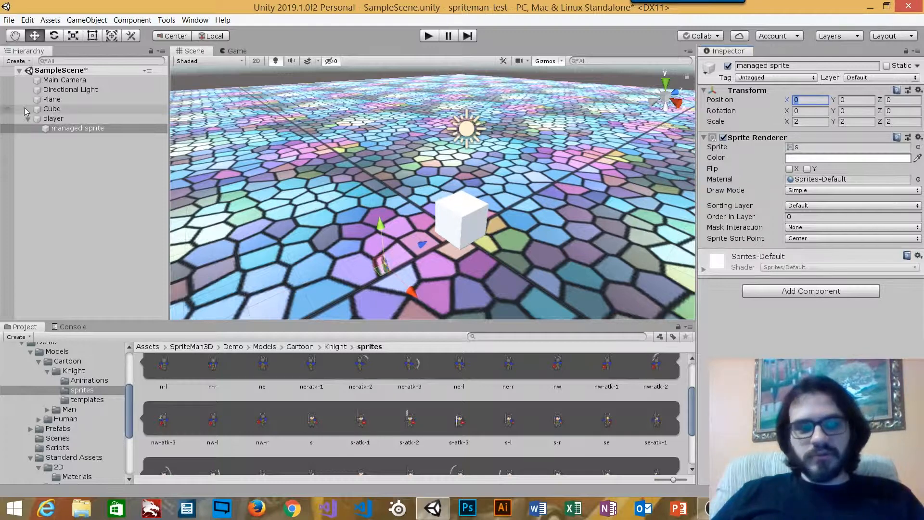
- Move player along the Z axis towards the cube, to about Z -1.16
click(69, 120)
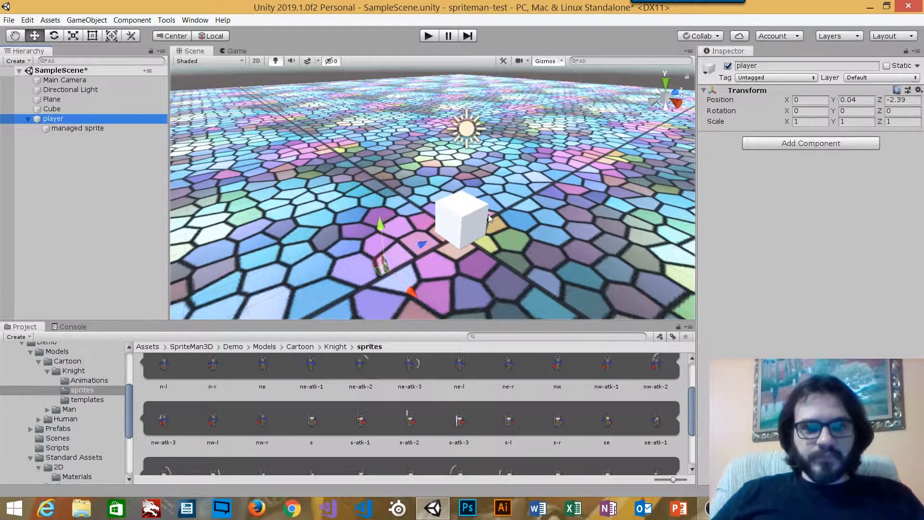
drag(420, 244, 466, 227)
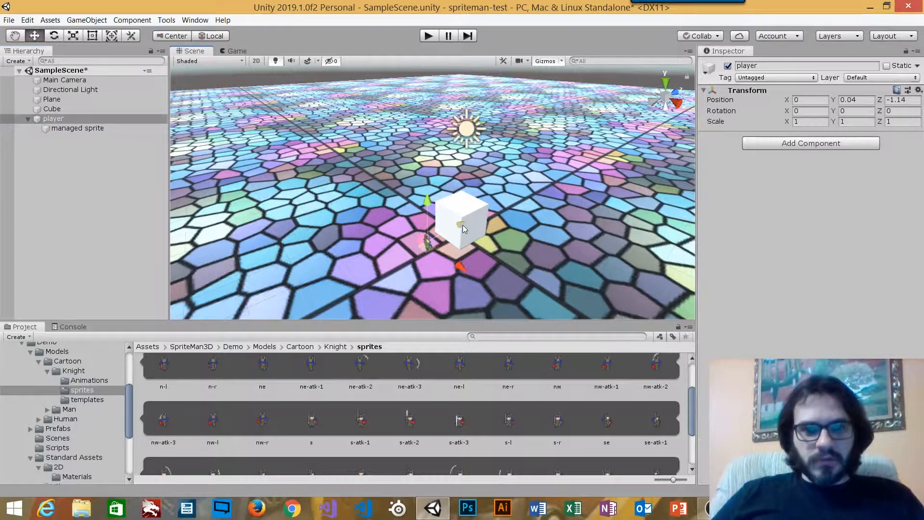
- Examine the knight sprite beside the cube from several angles and review managed sprite's component settings
key(f)
alt+drag(484, 215, 603, 142)
alt+scroll(557, 157, down, 4)
middle_drag(604, 142, 575, 216)
alt+right_drag(529, 225, 547, 213)
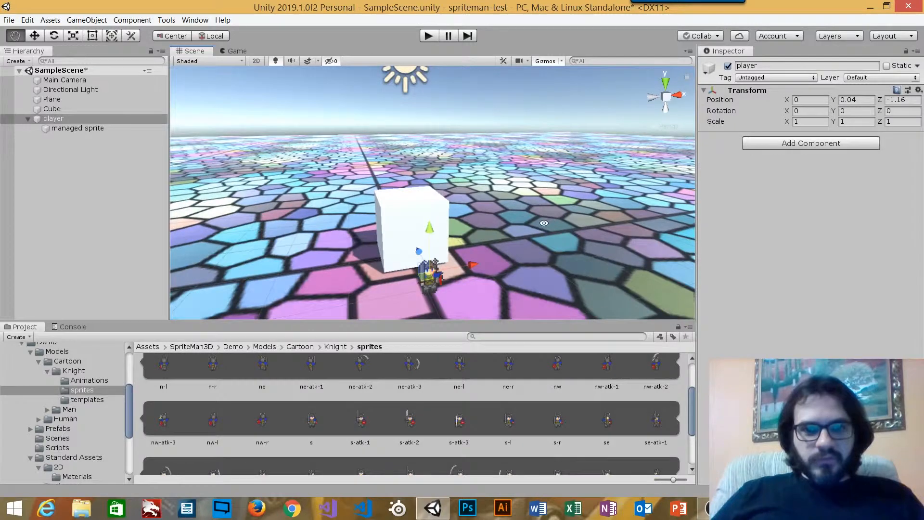
alt+drag(543, 223, 482, 216)
middle_drag(507, 225, 384, 187)
alt+drag(393, 194, 424, 175)
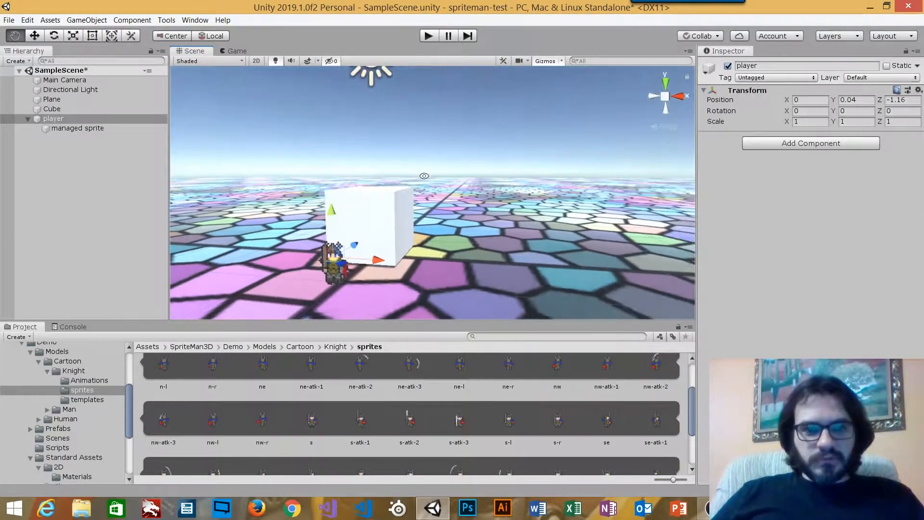
click(81, 130)
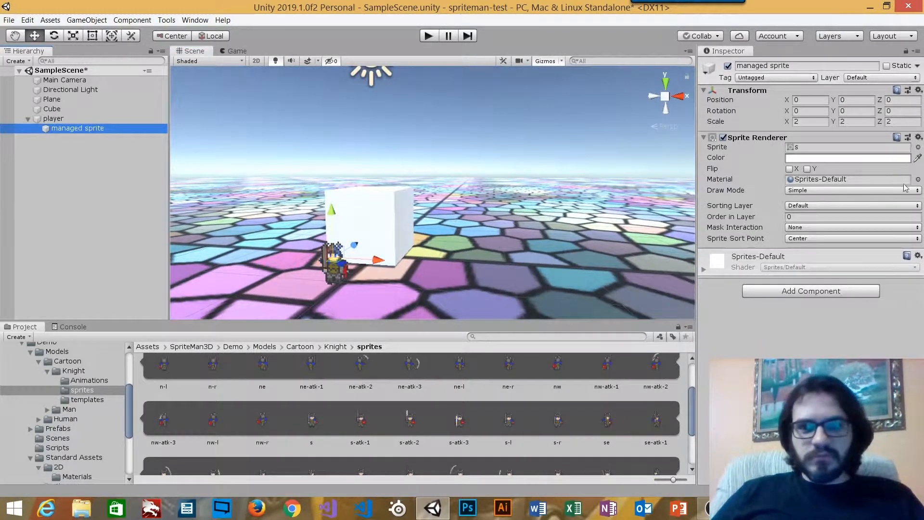
- Set managed sprite's scale to 3 on the X, Y and Z axes
click(810, 131)
text(4)
click(858, 122)
text(4)
click(821, 122)
text(3)
click(858, 122)
text(3)
click(903, 122)
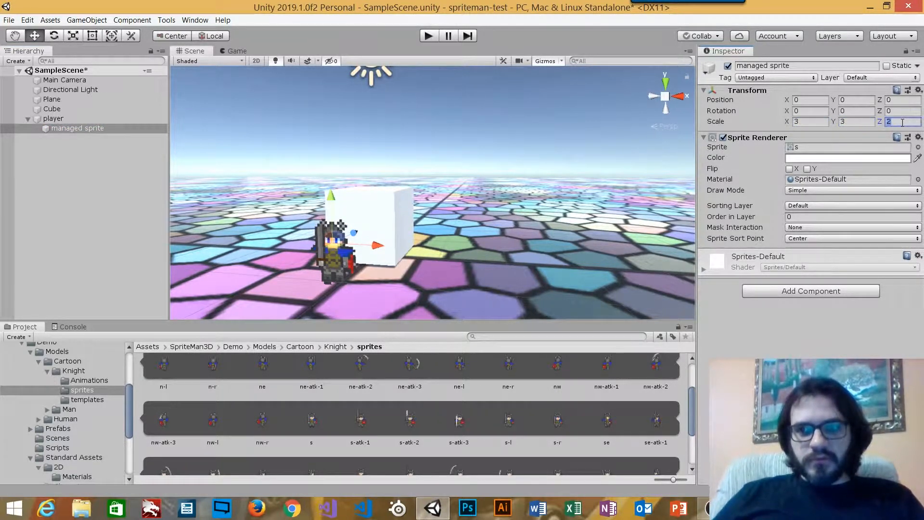
- Examine the enlarged knight sprite's size beside the cube from several angles and distances
middle_drag(395, 210, 475, 210)
alt+drag(481, 203, 560, 189)
middle_drag(531, 208, 478, 164)
scroll(478, 164, down, 5)
mouse_move(503, 154)
alt+mouse_down()
mouse_move(409, 155)
mouse_move(407, 163)
mouse_move(505, 168)
alt+mouse_up()
middle_drag(505, 169, 494, 189)
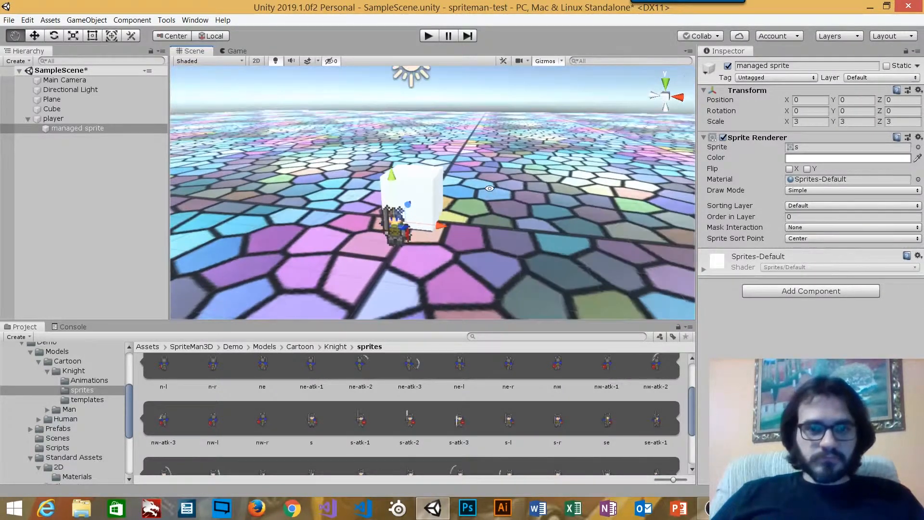
scroll(490, 187, up, 2)
alt+drag(490, 187, 477, 188)
- Select the player object and save the scene
click(65, 120)
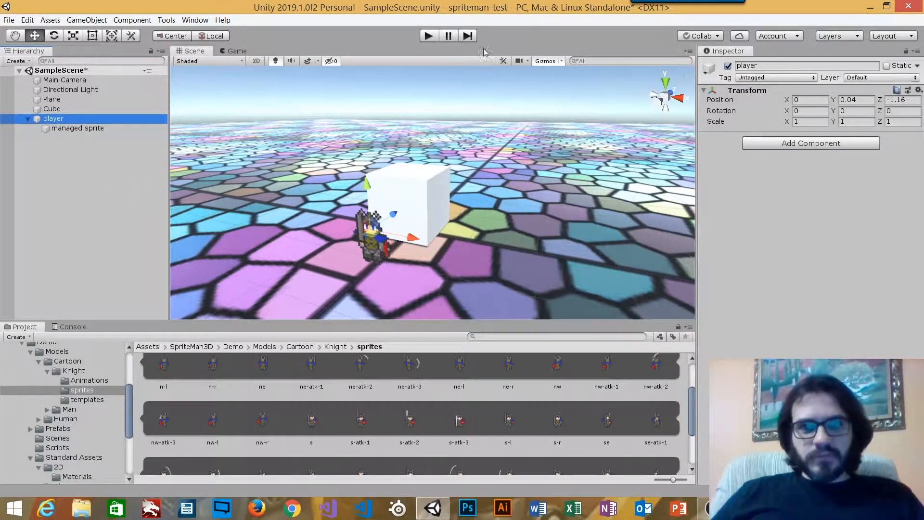
key(ctrl+s)
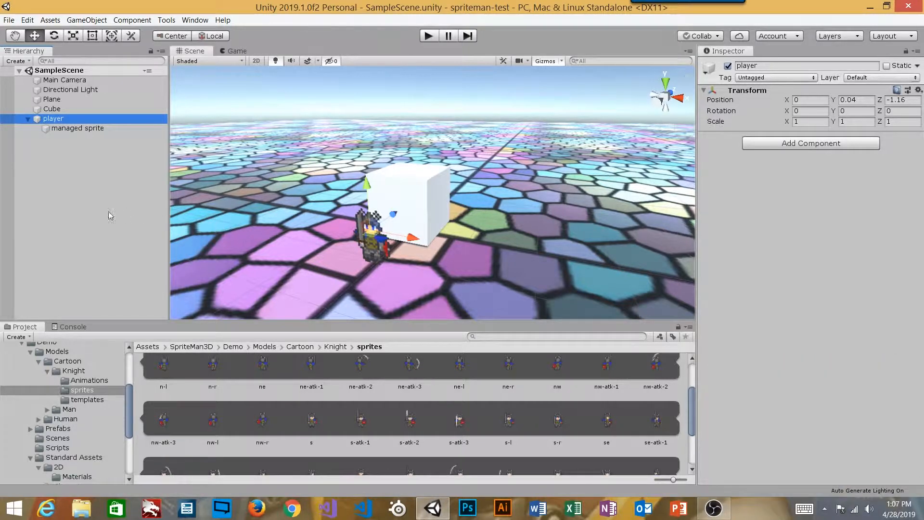
- Preview the scene through the game camera, run it in play mode and stop it again
alt+drag(454, 221, 484, 205)
middle_drag(483, 205, 538, 192)
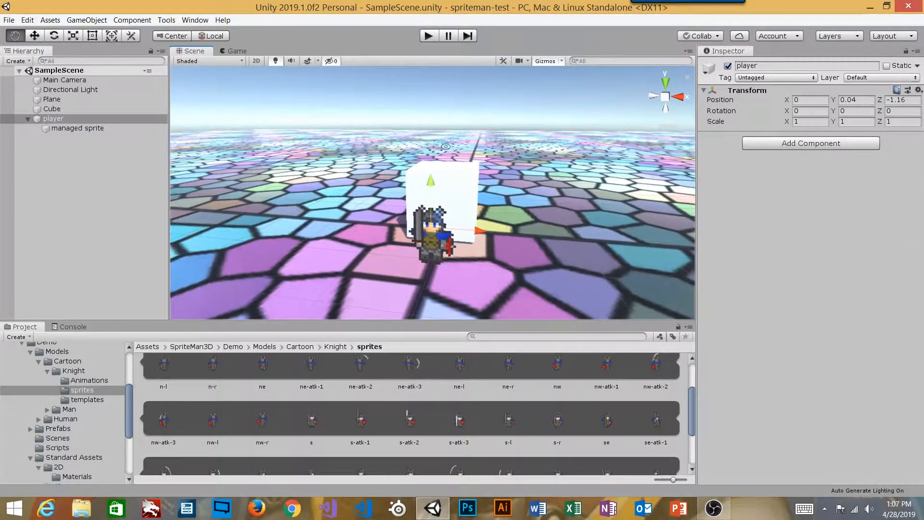
click(237, 51)
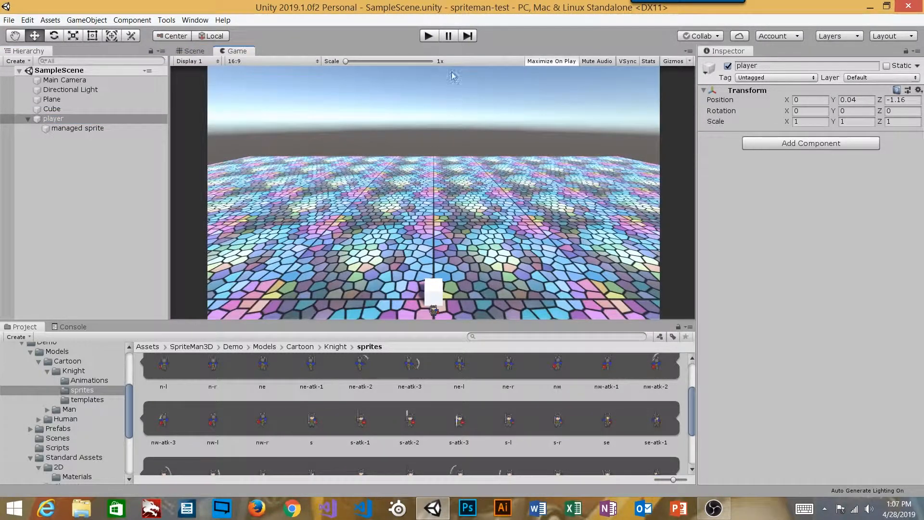
click(427, 37)
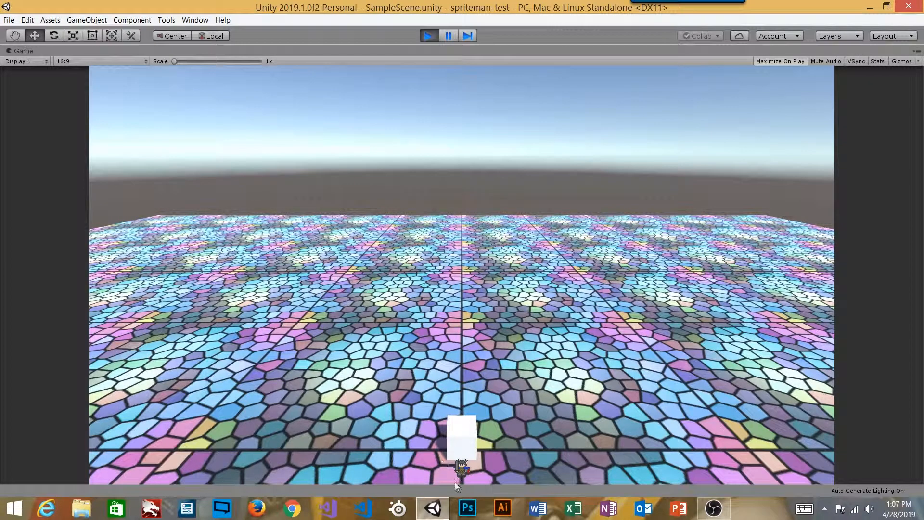
click(427, 35)
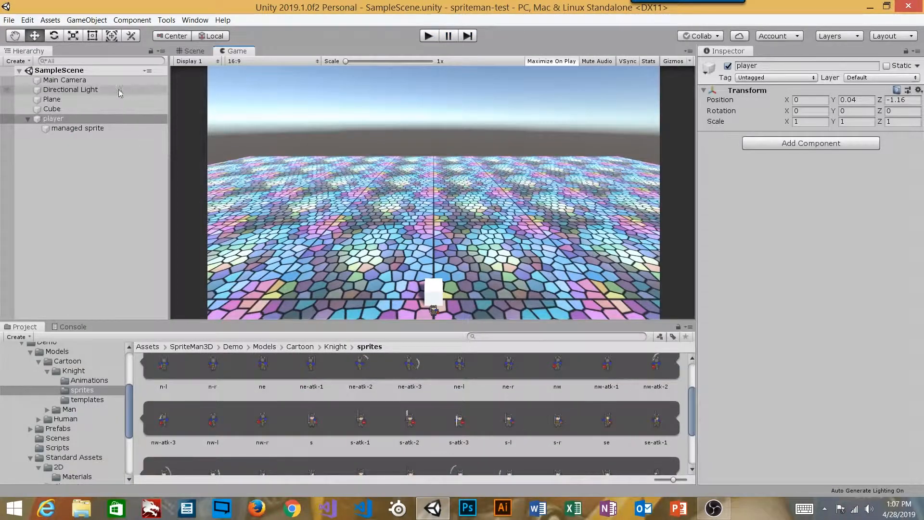
click(27, 118)
click(96, 150)
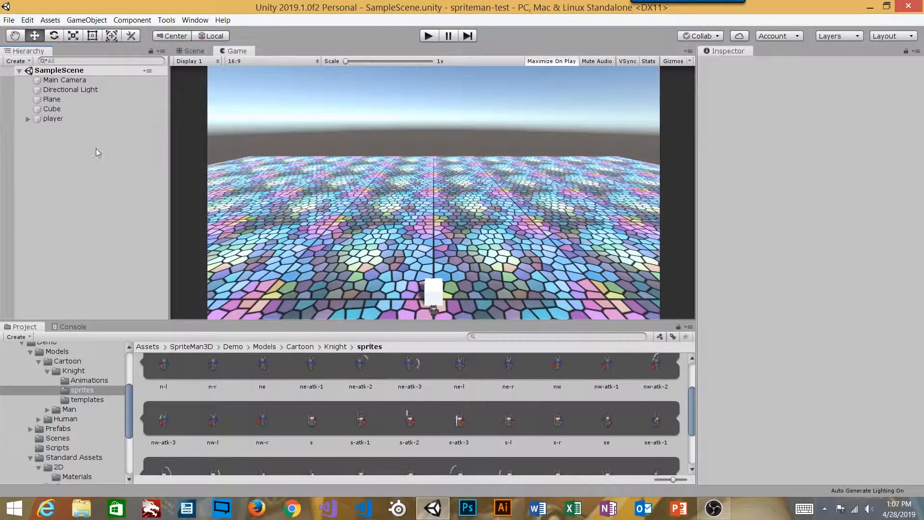
click(63, 80)
click(66, 119)
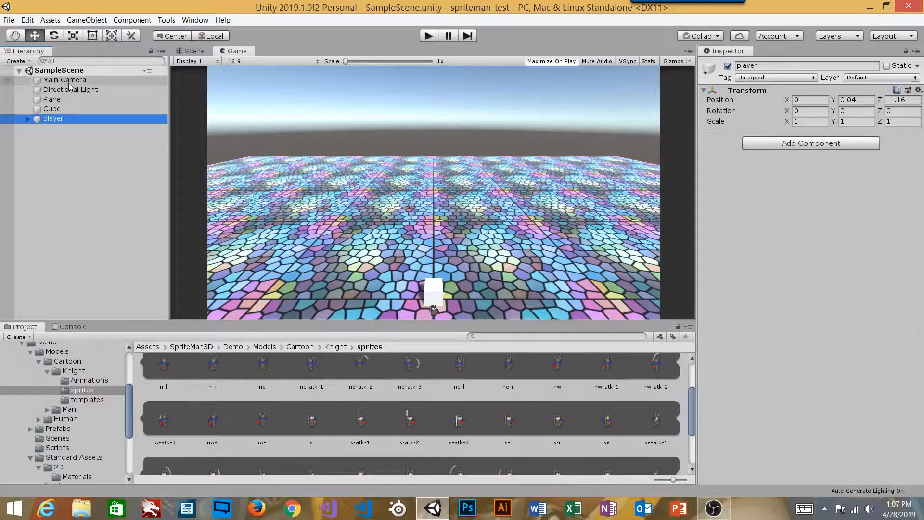
drag(131, 417, 131, 388)
click(22, 432)
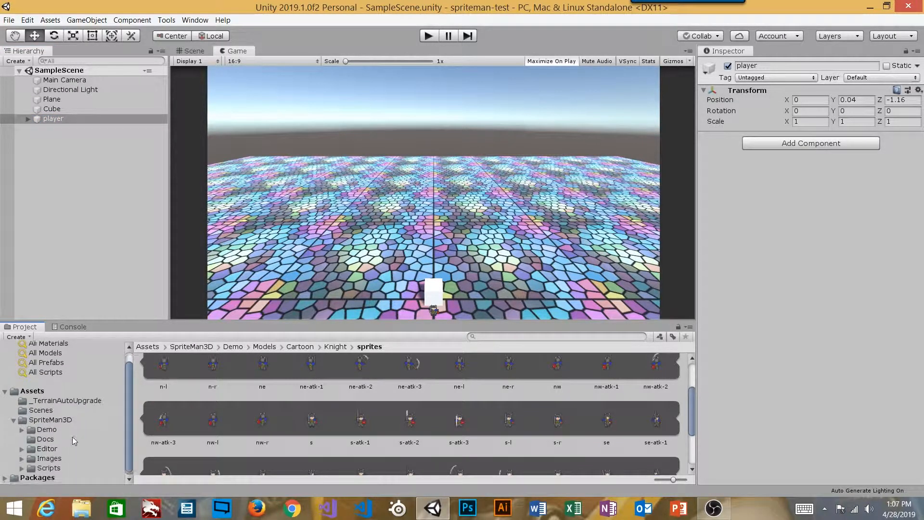
click(22, 430)
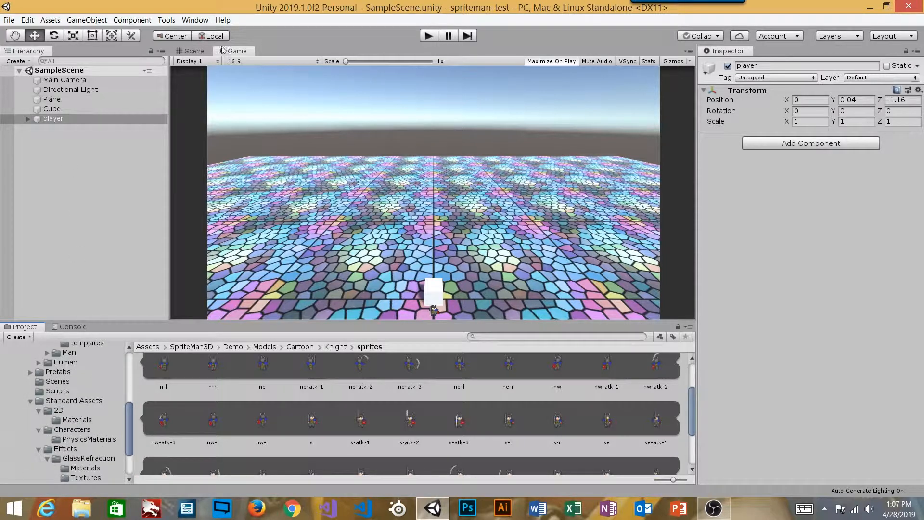
- Return to the Scene view and select the player object with its managed sprite child expanded in the hierarchy
click(190, 51)
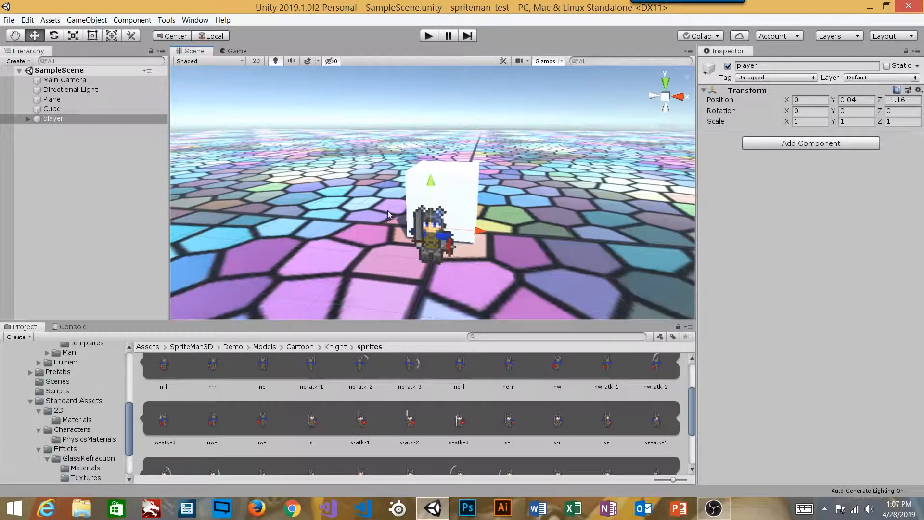
click(47, 119)
click(28, 119)
click(65, 145)
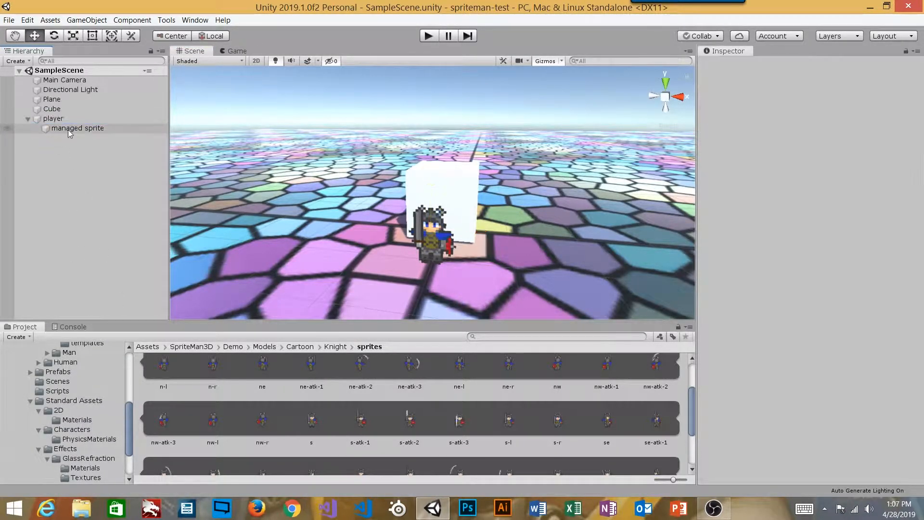
click(68, 128)
key(Up)
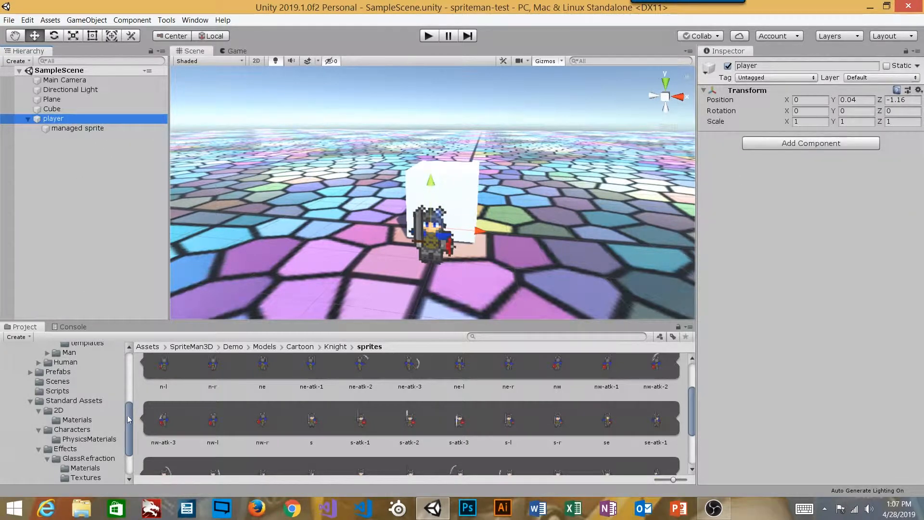
- Collapse the Standard Assets folder in the project's folder tree
drag(127, 415, 131, 436)
click(30, 343)
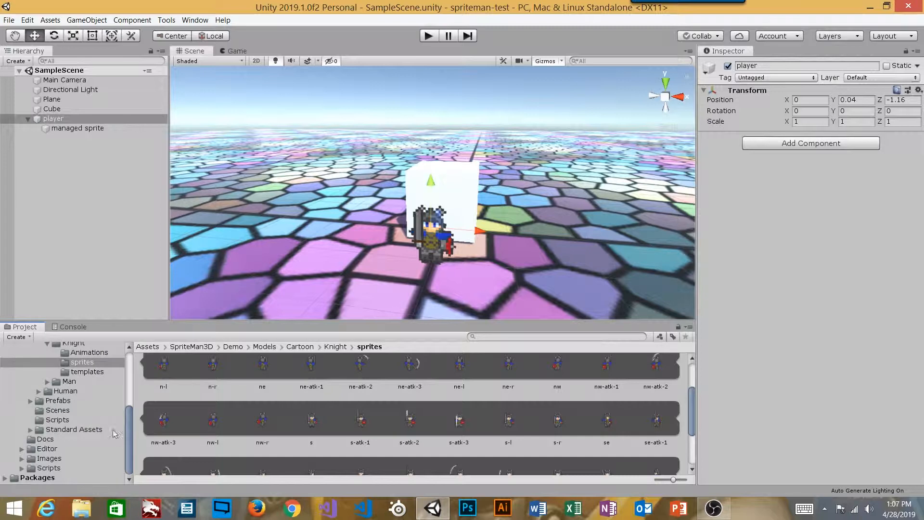
drag(126, 434, 126, 382)
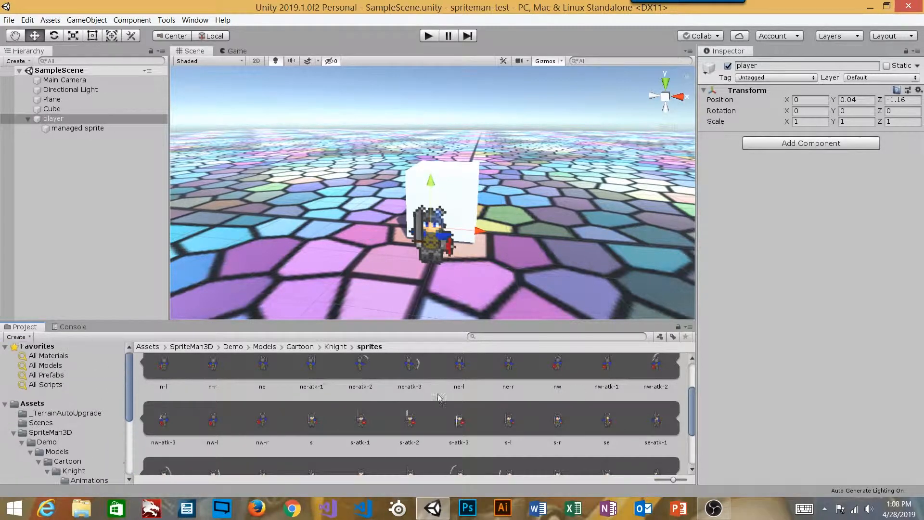
- Add a Rigidbody physics component to the player object
click(821, 144)
click(787, 309)
click(781, 173)
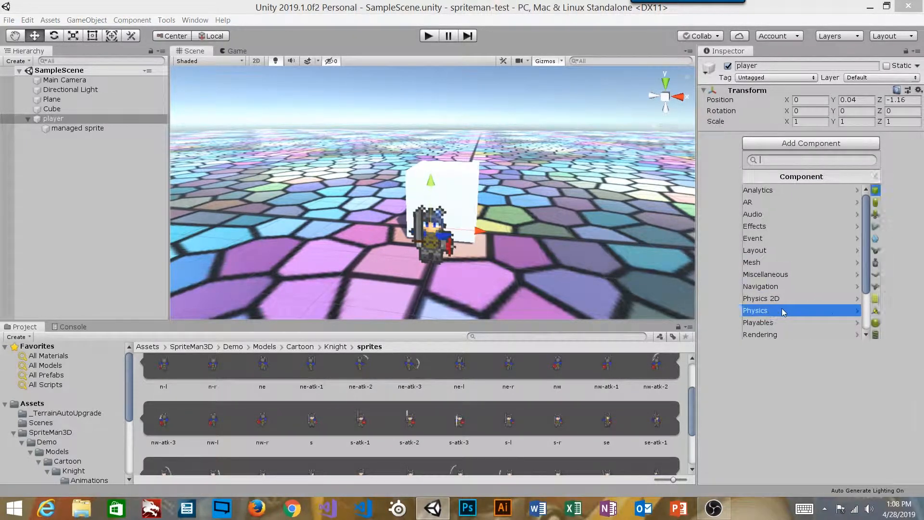
click(781, 311)
scroll(813, 277, down, 2)
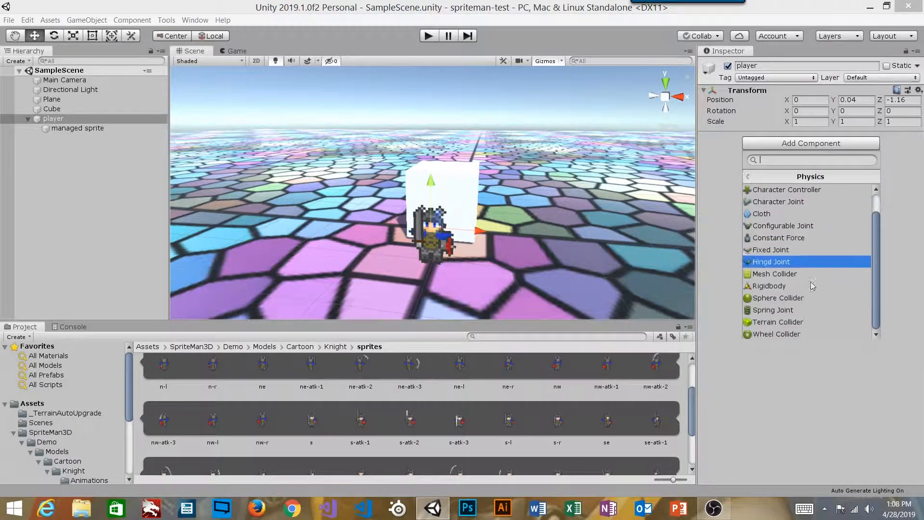
click(790, 286)
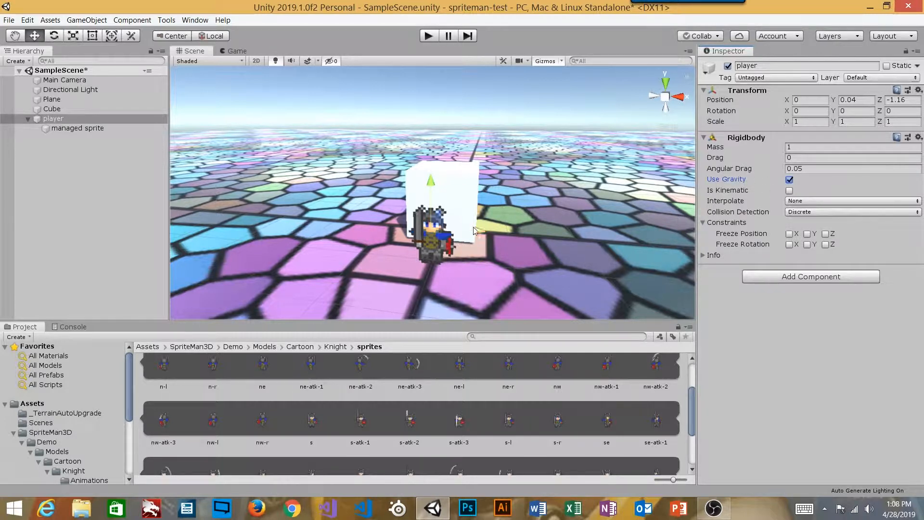
- Add a Capsule Collider physics component to the player object
click(837, 276)
click(787, 443)
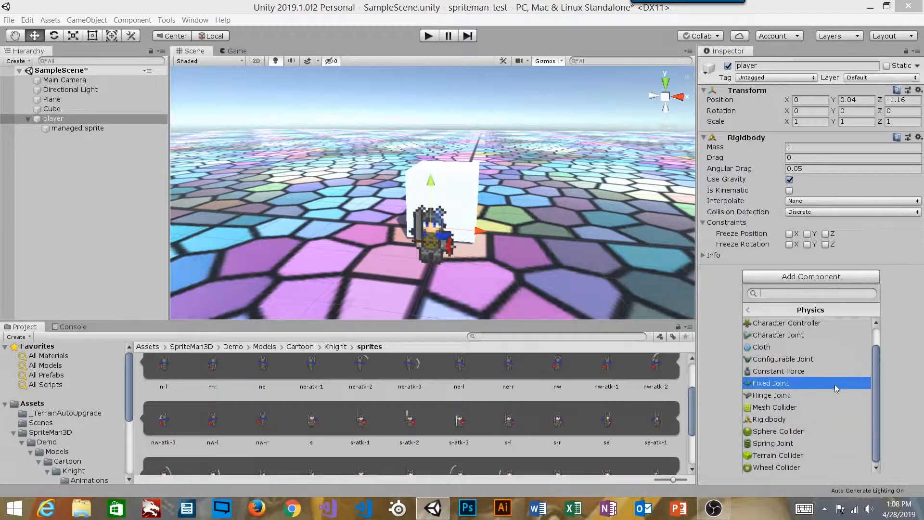
scroll(827, 385, up, 1)
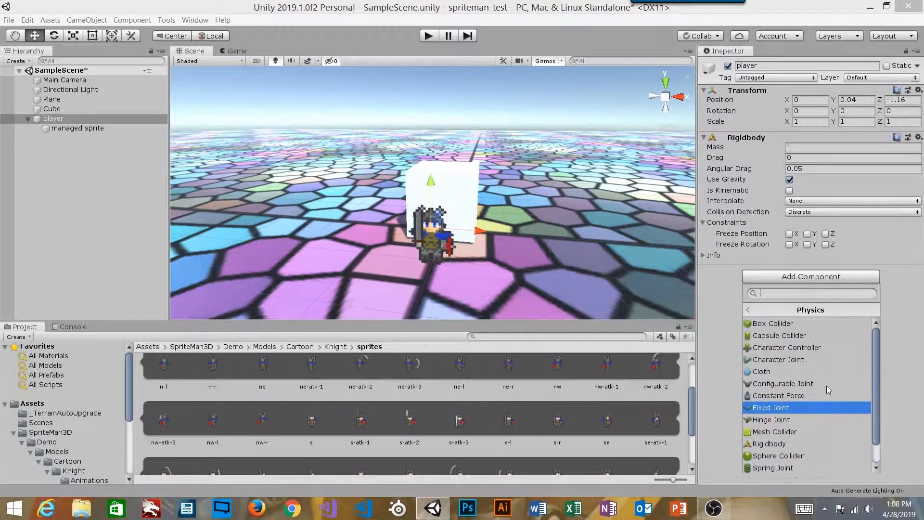
click(807, 336)
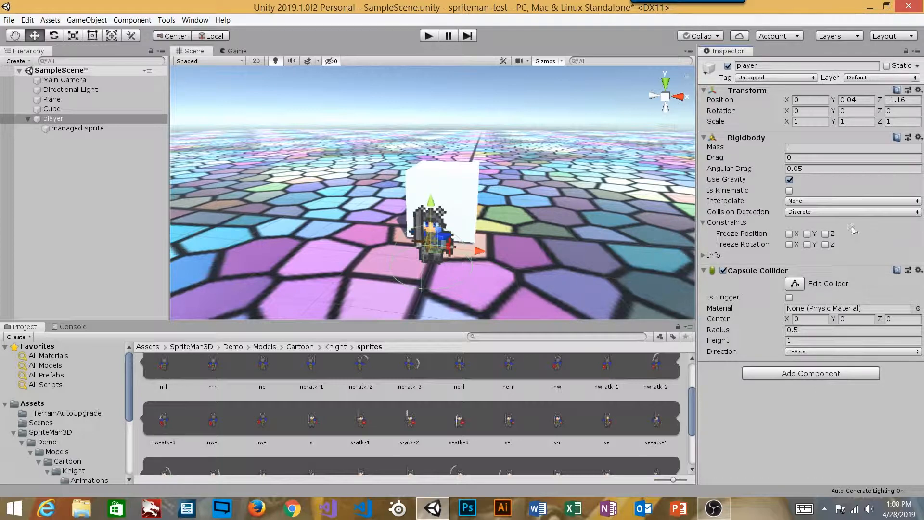
- Set the radius of player's Capsule Collider to 0.35
alt+drag(576, 244, 548, 231)
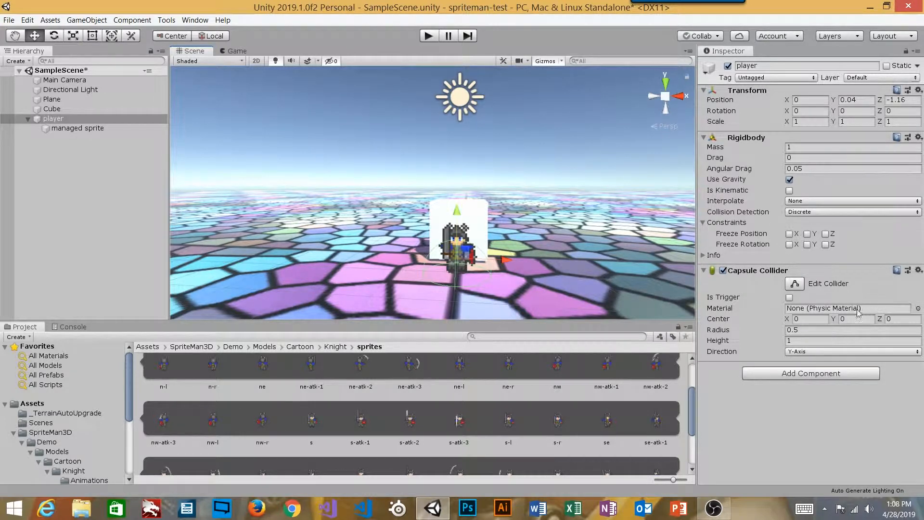
click(803, 331)
text(.35)
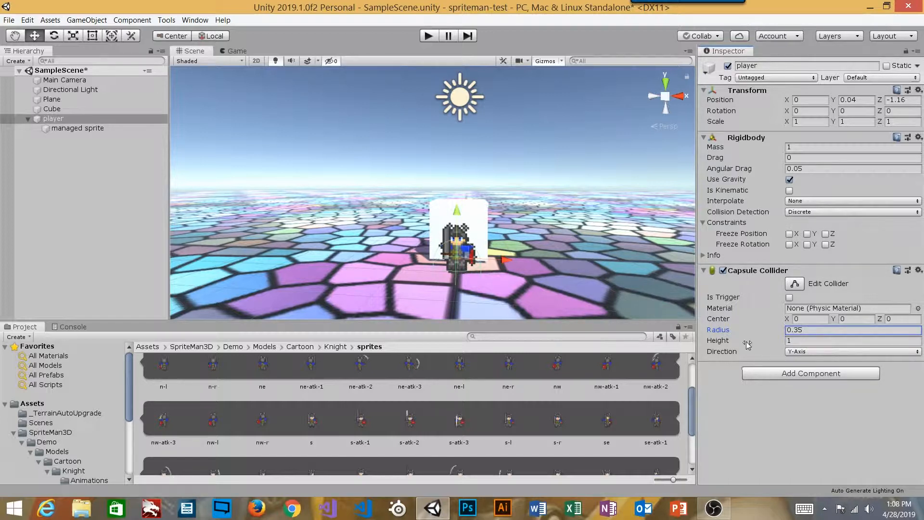
- Raise the player object to about Y 0.508 so its capsule collider sits above the plane
middle_drag(497, 224, 463, 166)
drag(462, 165, 479, 197)
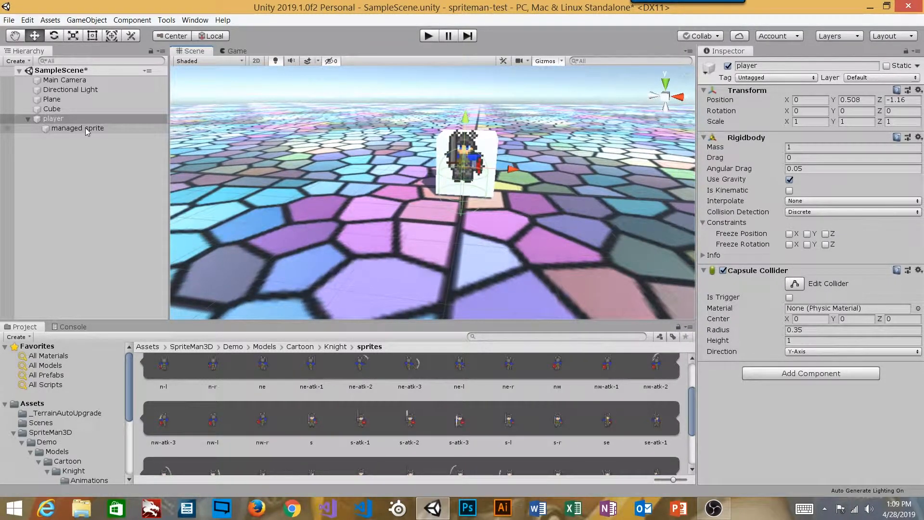
alt+drag(528, 135, 112, 138)
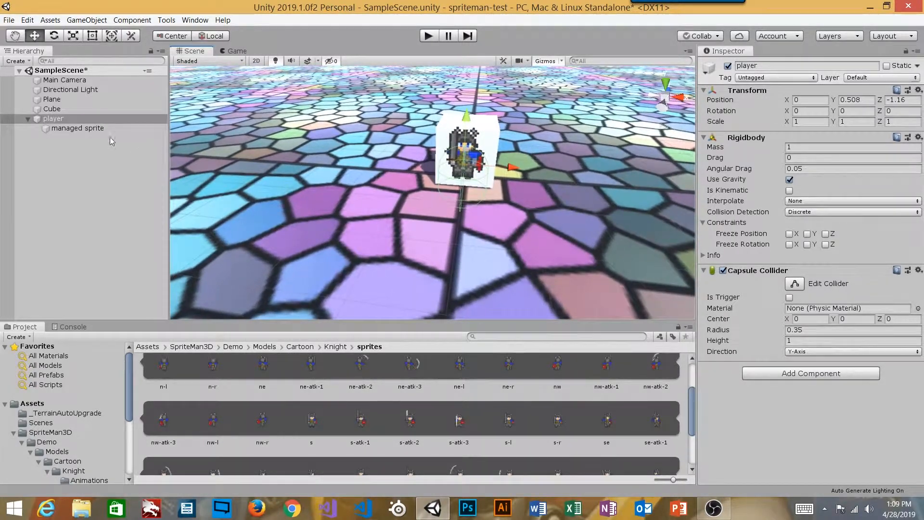
- Lower managed sprite within player to about Y -0.403 so the knight lines up with the capsule collider
click(101, 129)
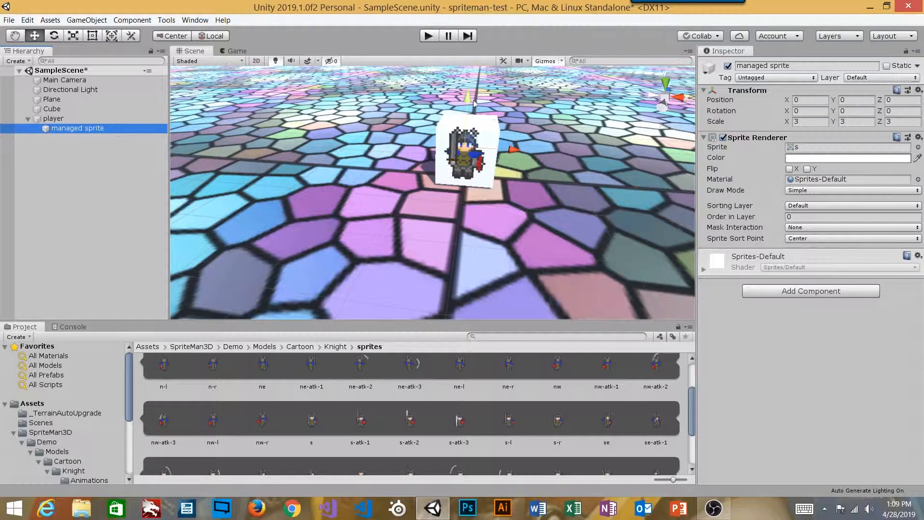
drag(467, 97, 473, 127)
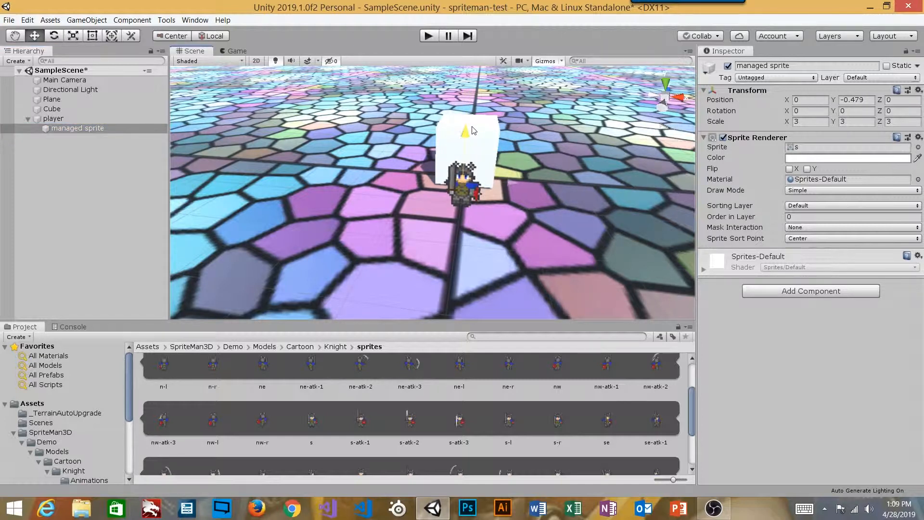
click(69, 119)
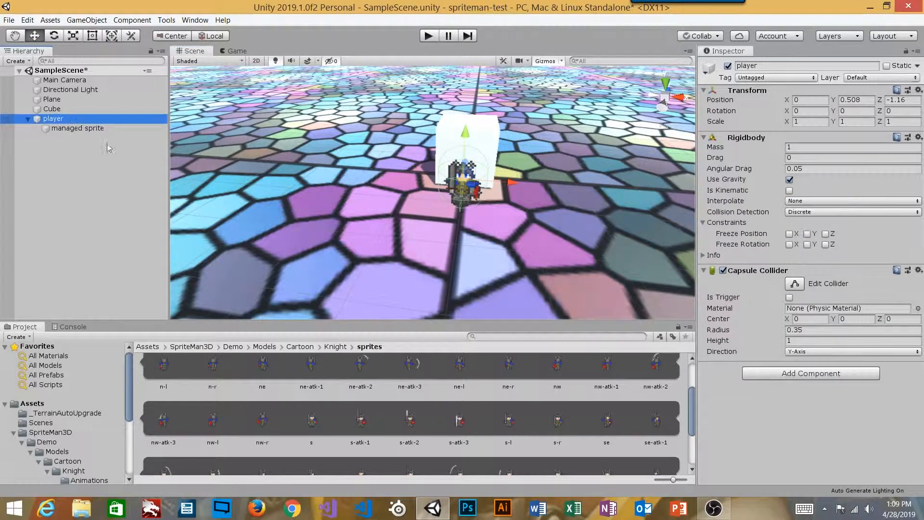
alt+drag(424, 175, 422, 126)
alt+scroll(425, 151, up, 2)
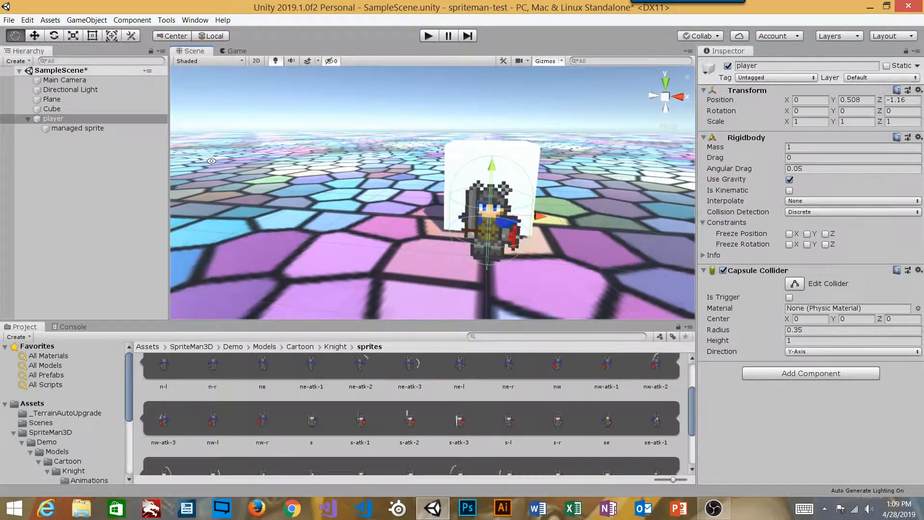
click(78, 129)
drag(499, 168, 497, 162)
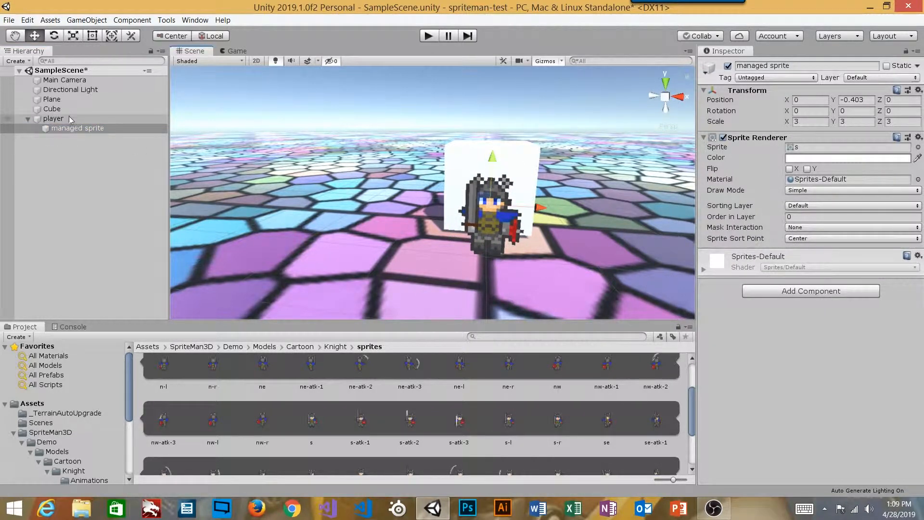
- Select player and check how its Capsule Collider and Height setting fit around the knight sprite
click(54, 118)
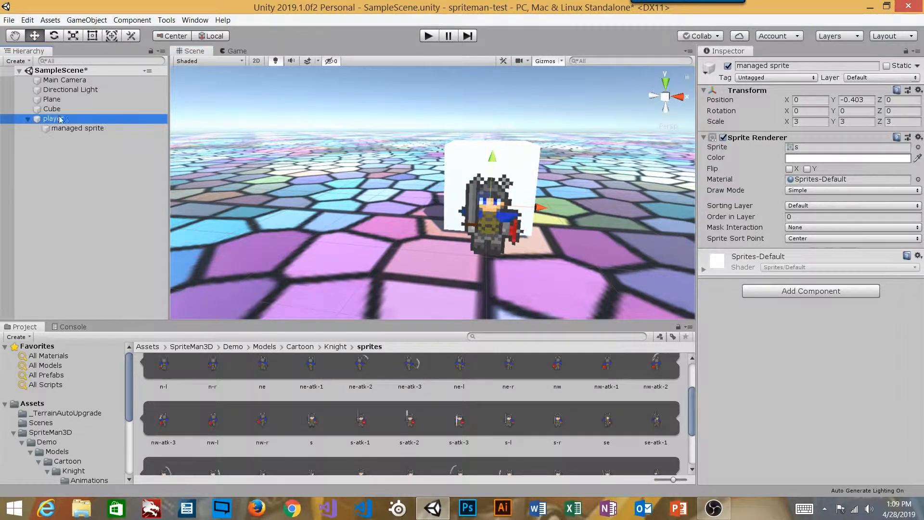
alt+drag(569, 244, 573, 206)
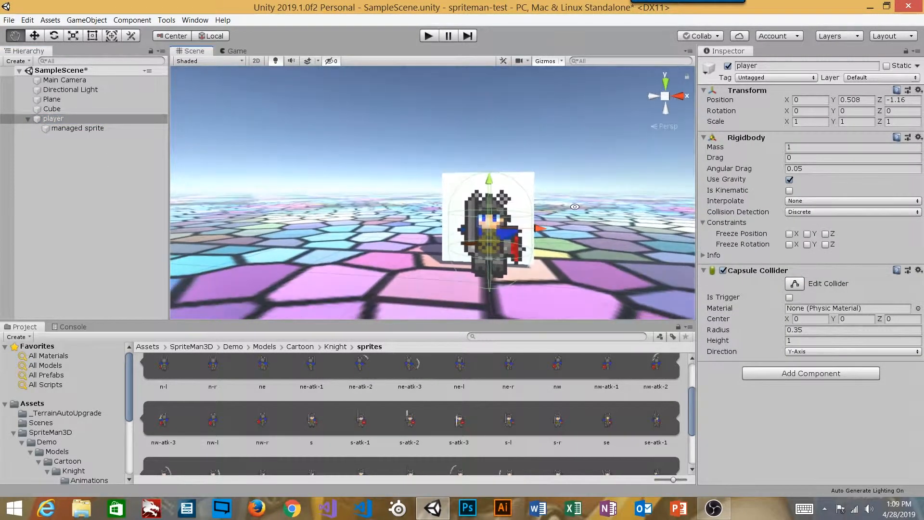
click(801, 341)
alt+drag(596, 251, 607, 278)
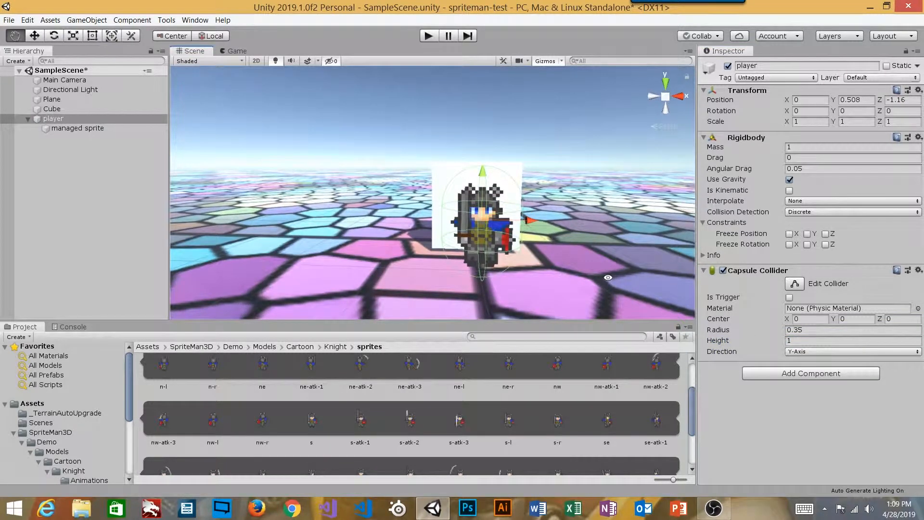
- Set the height of player's Capsule Collider to 0.9 so it fits around the knight sprite
click(83, 129)
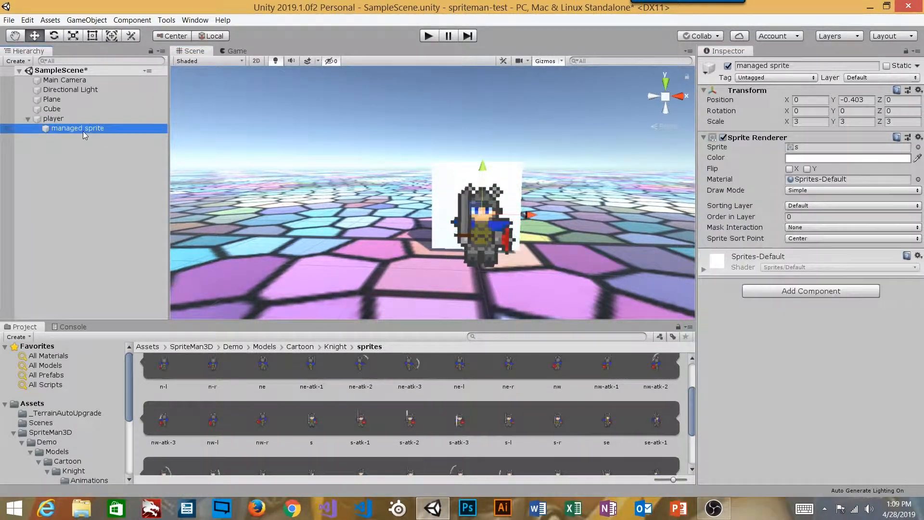
click(54, 118)
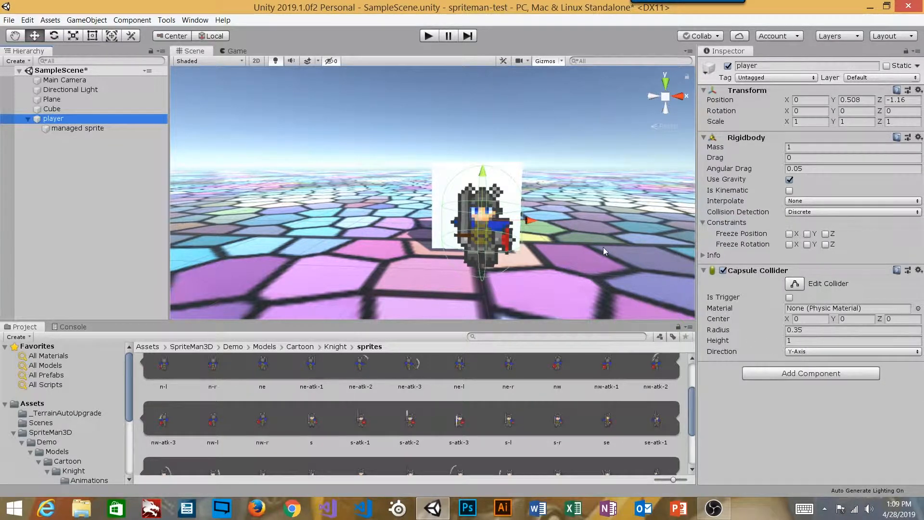
alt+drag(606, 174, 717, 321)
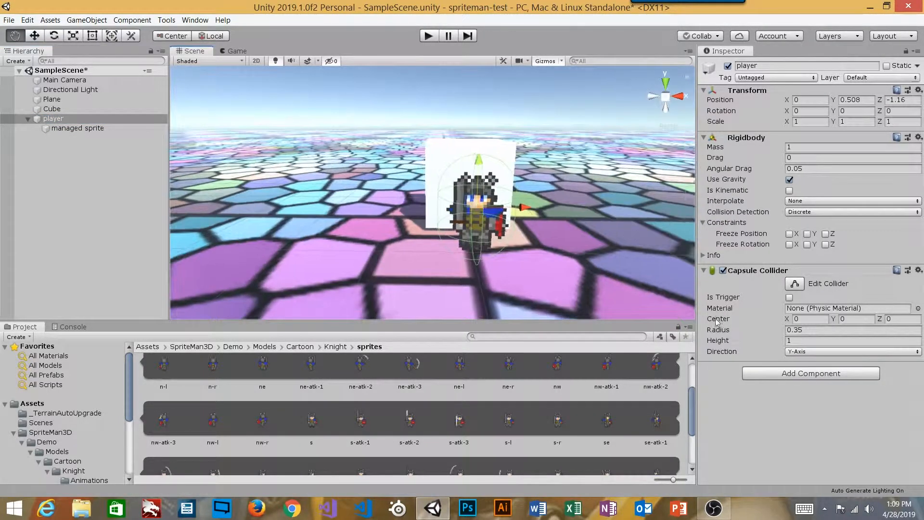
click(802, 340)
text(.9)
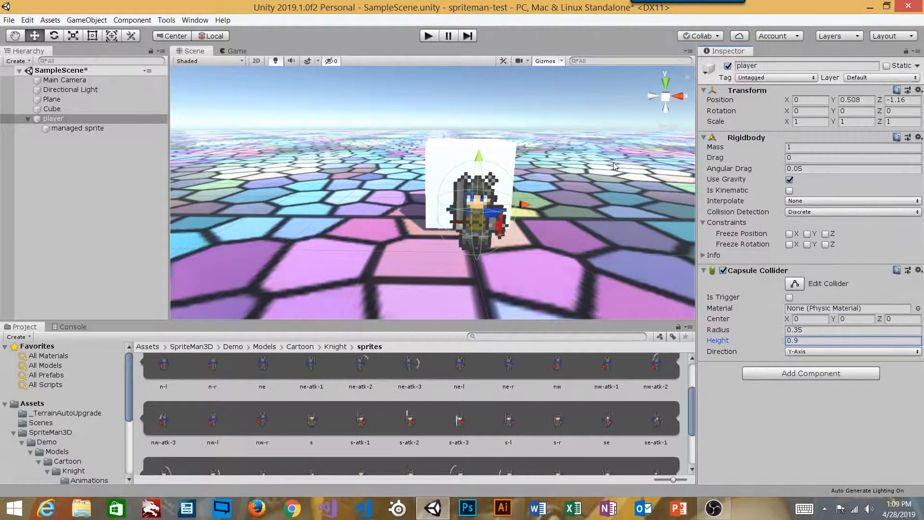
alt+drag(613, 164, 594, 179)
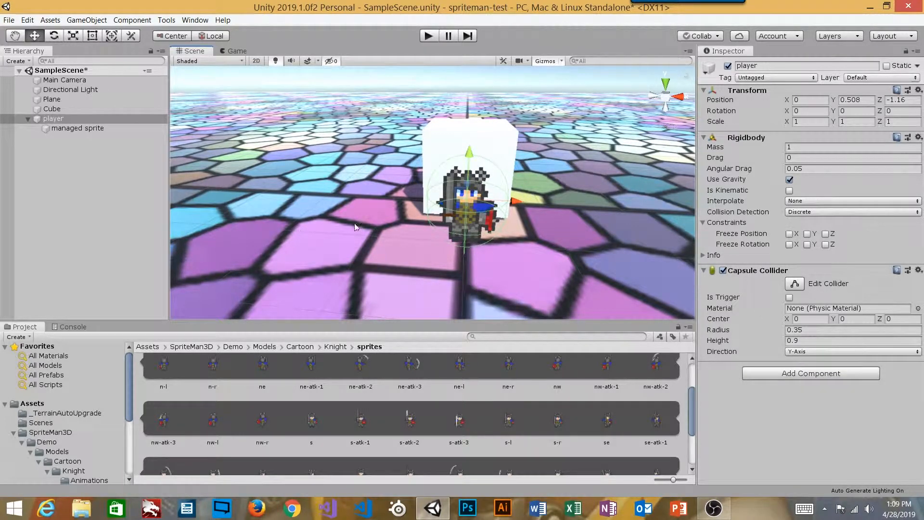
- Raise player to about Y 1.139 above the plane and run the scene briefly to test its fall
click(79, 118)
drag(465, 180, 329, 203)
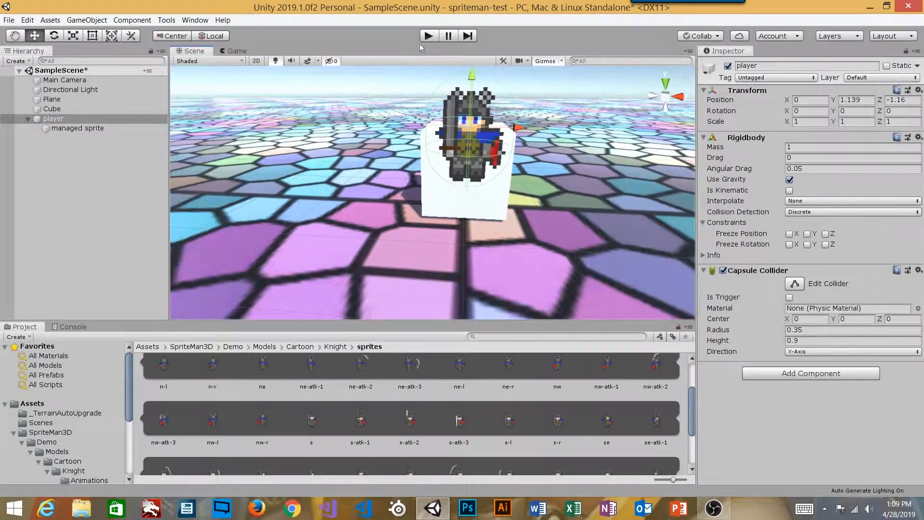
click(426, 36)
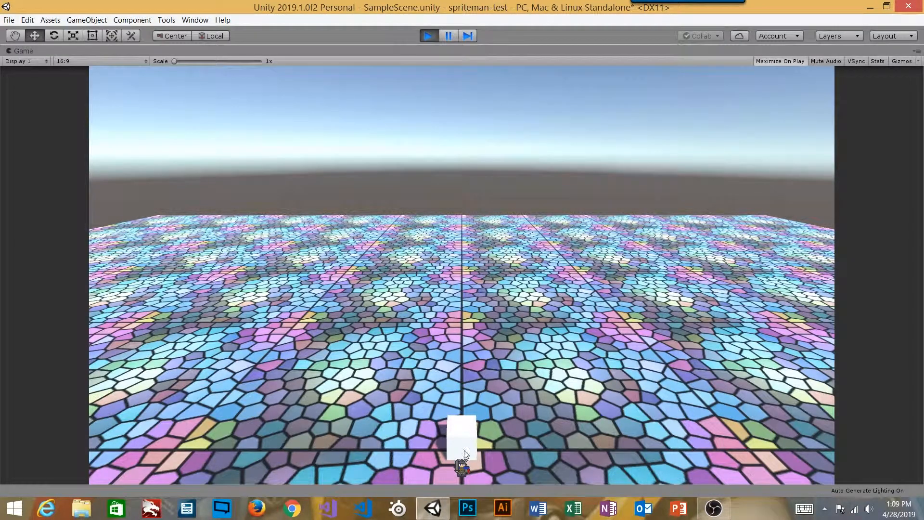
click(433, 35)
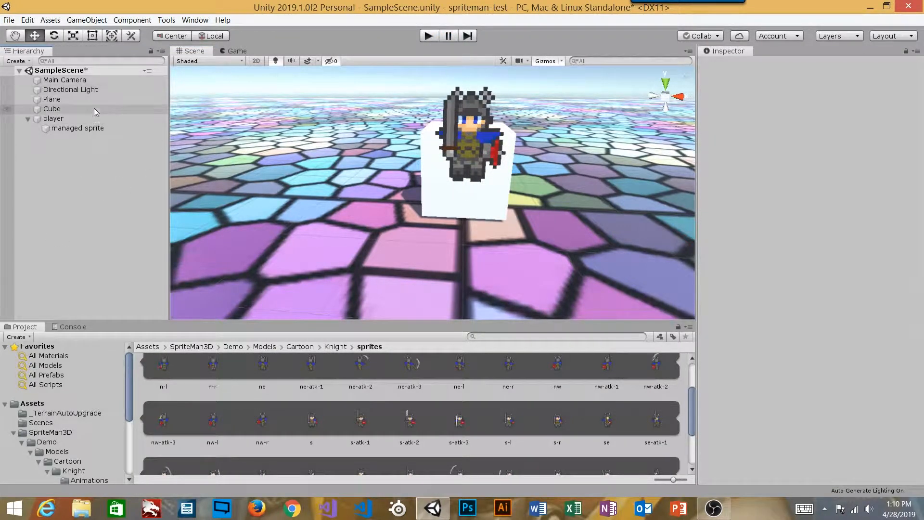
- Move Main Camera to about Y 4.09, Z -5.67 with X rotation 32.94 and preview the framing in play mode
click(116, 119)
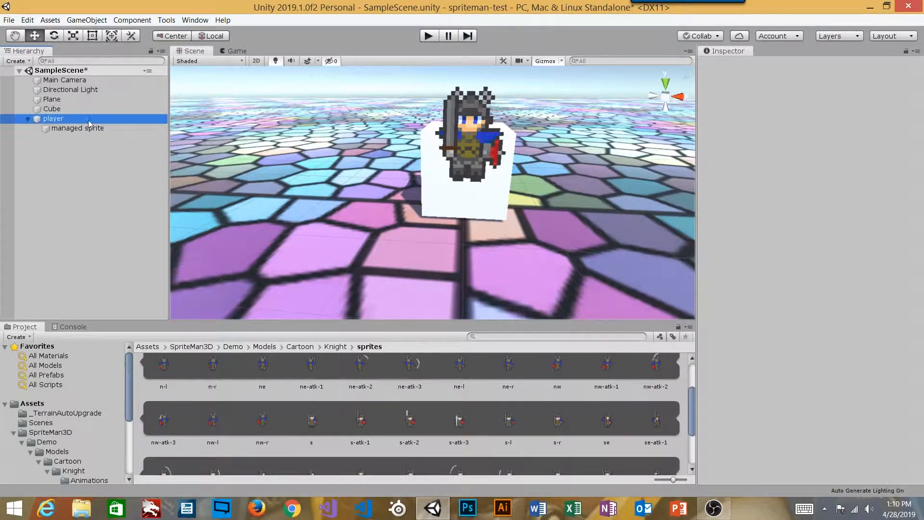
click(62, 80)
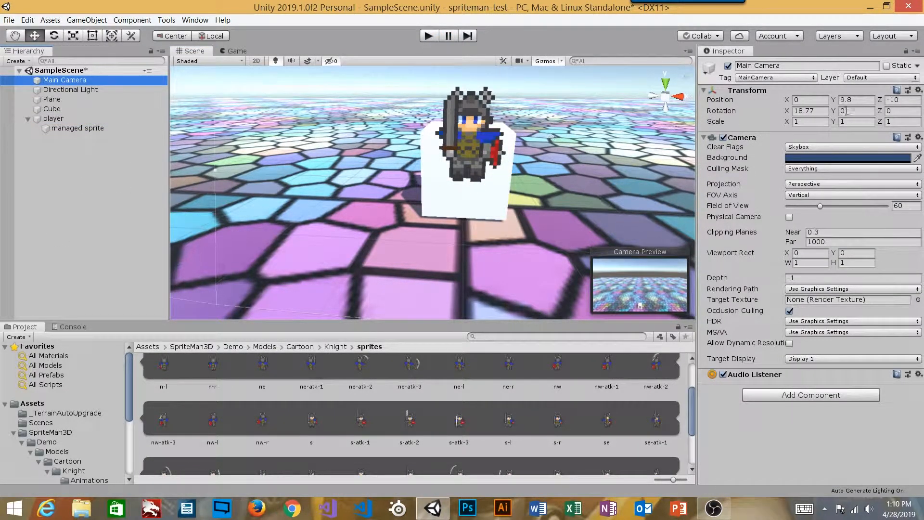
drag(833, 100, 856, 183)
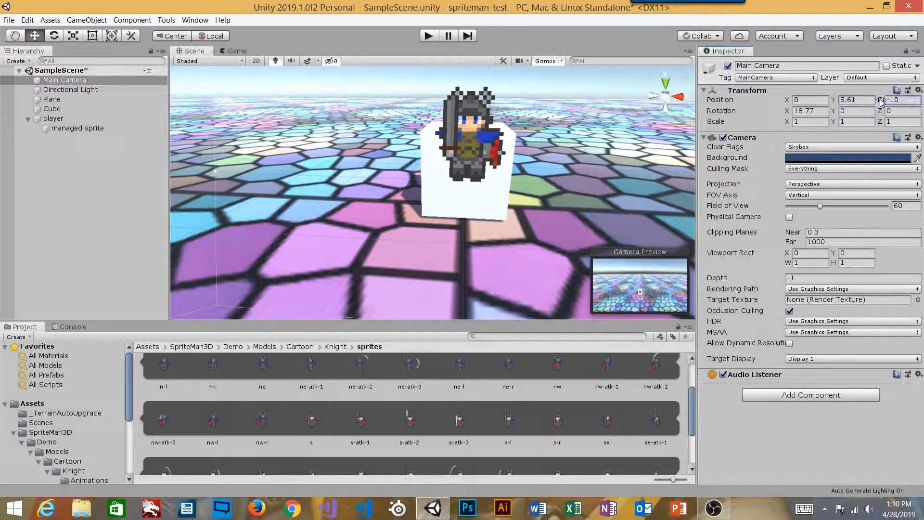
drag(880, 100, 875, 71)
drag(835, 100, 775, 500)
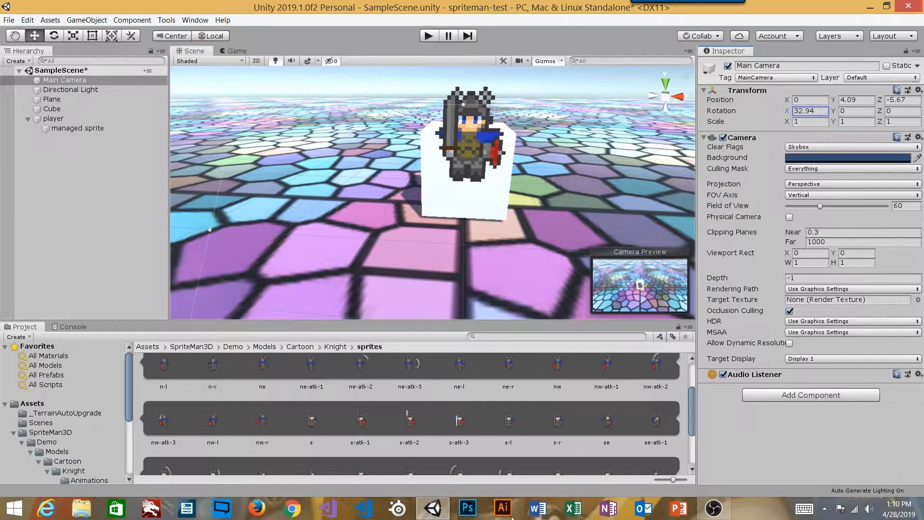
click(428, 35)
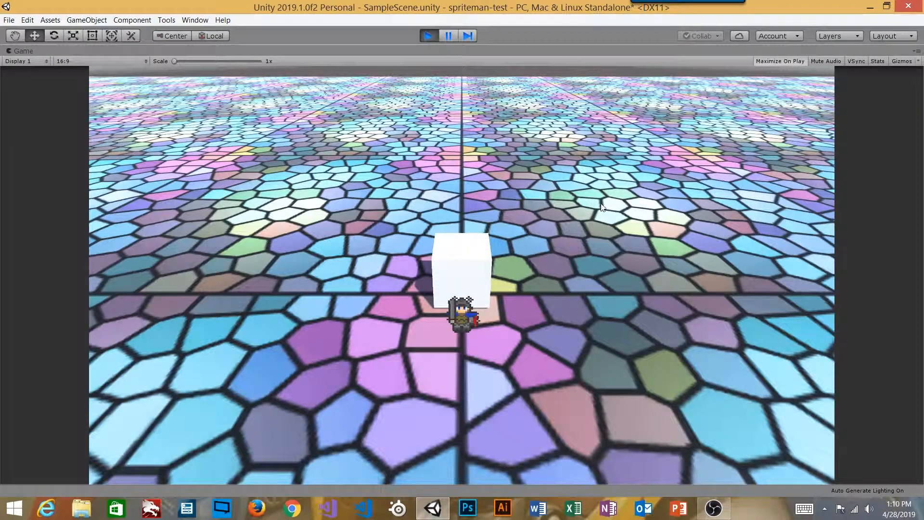
click(427, 36)
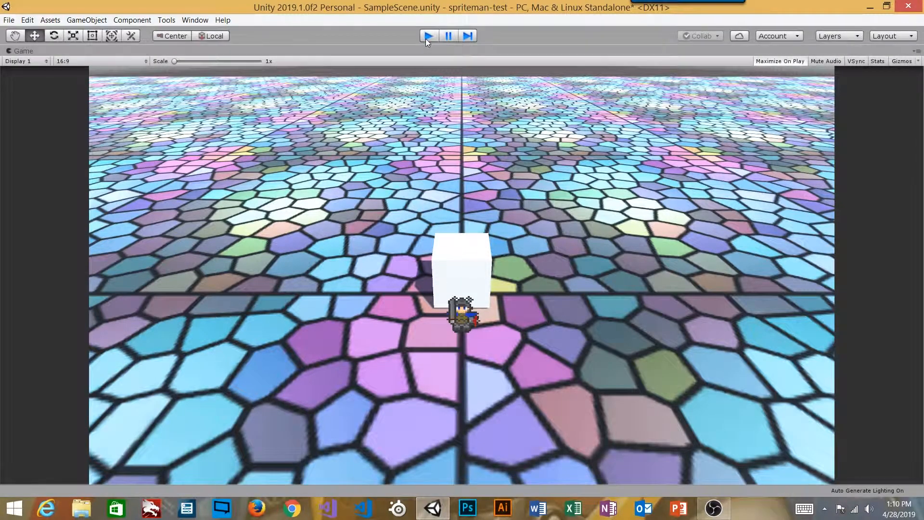
- Add the SpriteMan3D Person Player Controller script to the player object
click(63, 119)
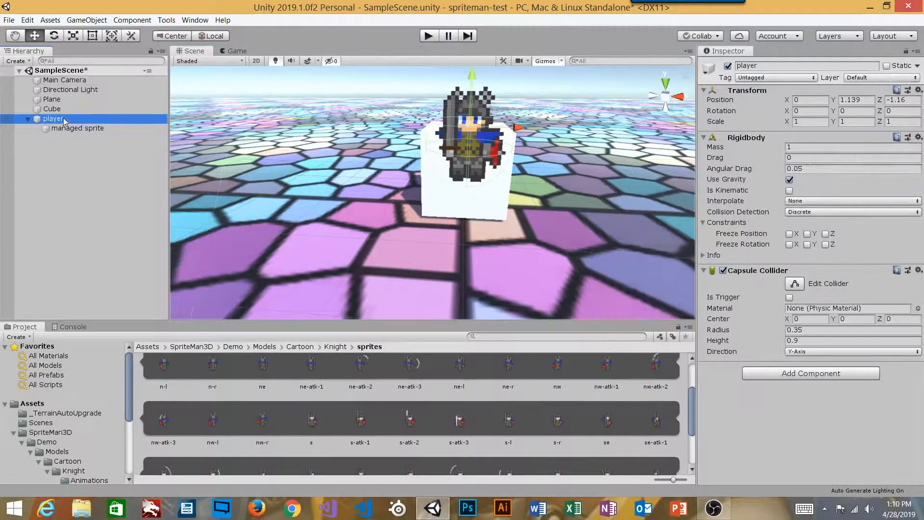
click(768, 375)
scroll(822, 447, down, 3)
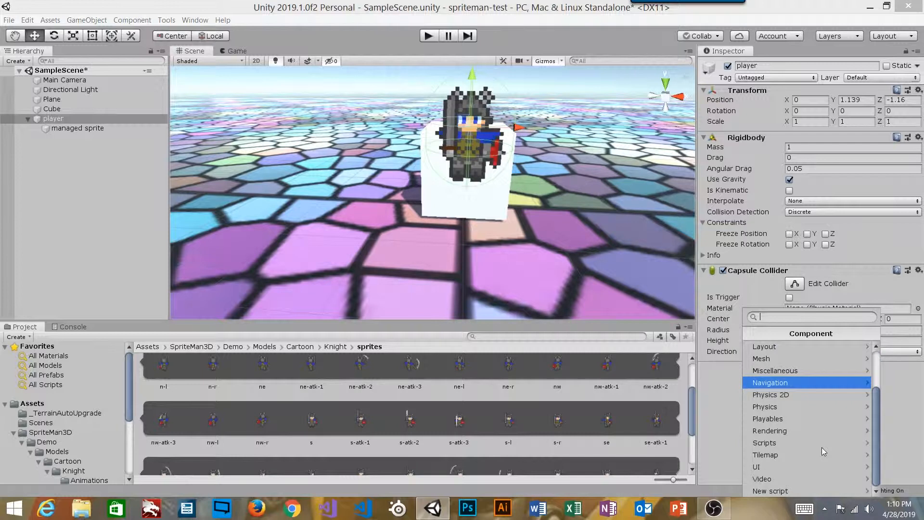
click(771, 443)
click(774, 374)
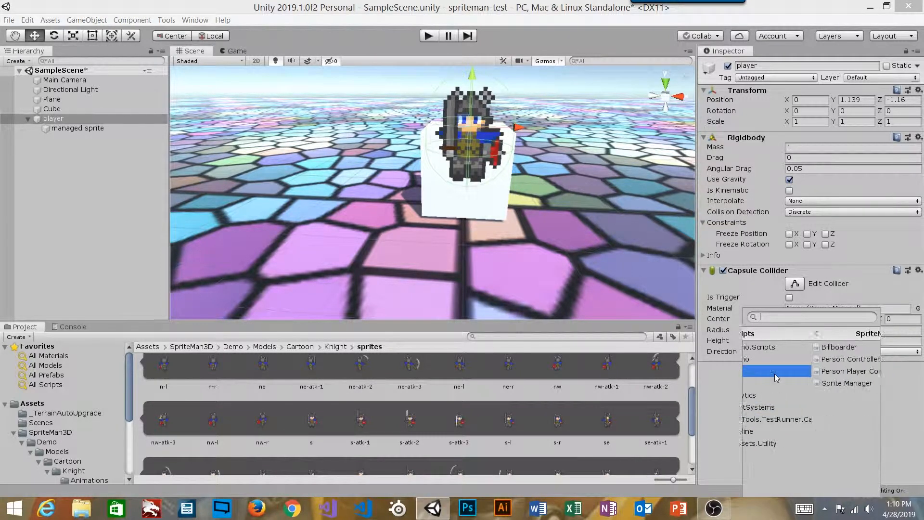
click(839, 370)
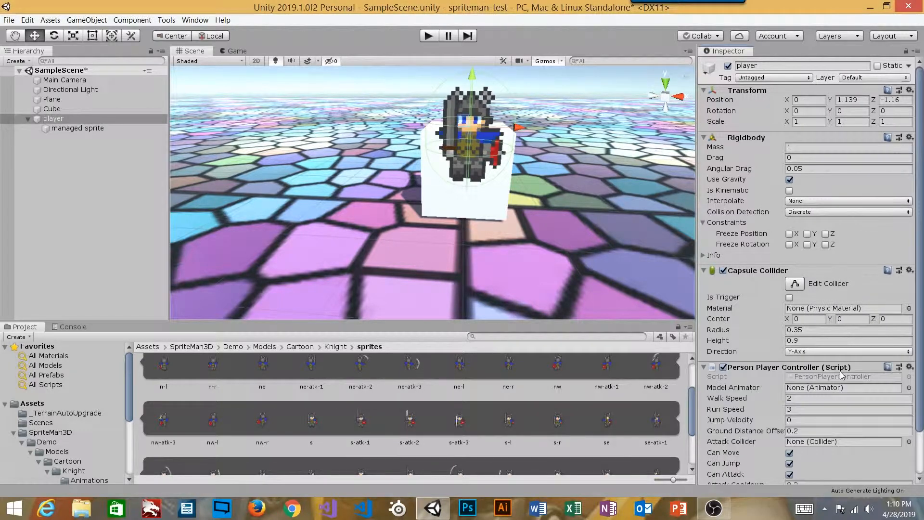
scroll(827, 395, down, 3)
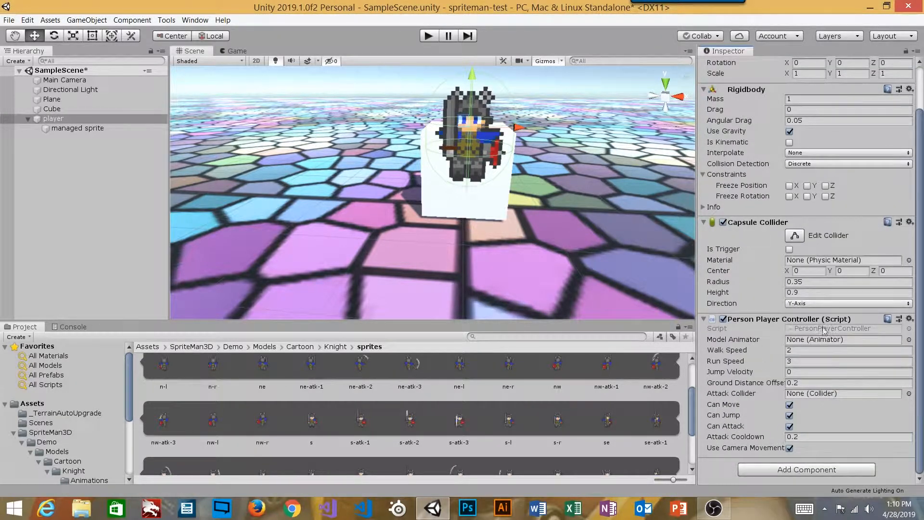
- Add an Animator component to player and assign it as the Person Player Controller's Model Animator
click(763, 341)
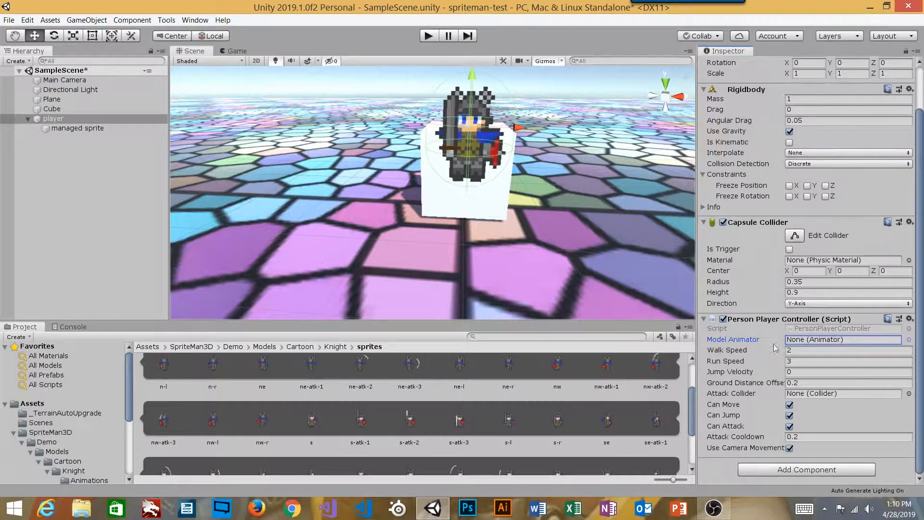
click(811, 469)
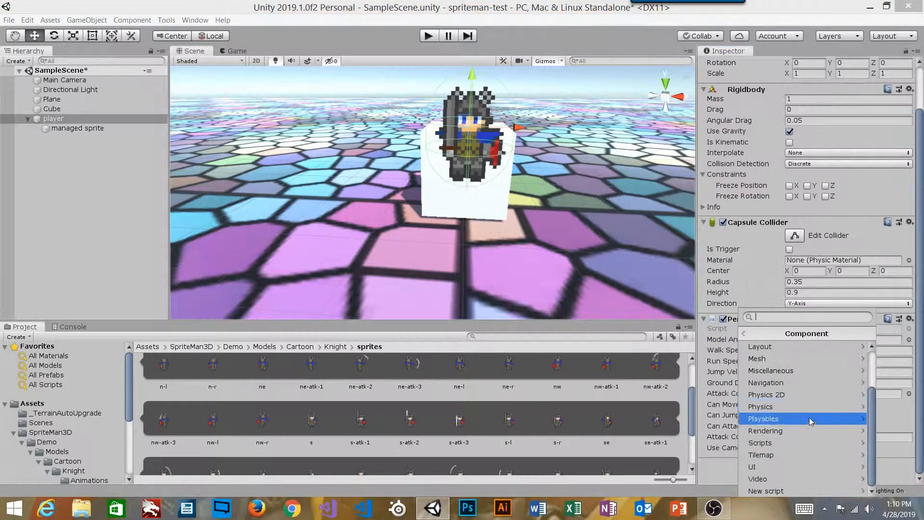
scroll(801, 427, up, 3)
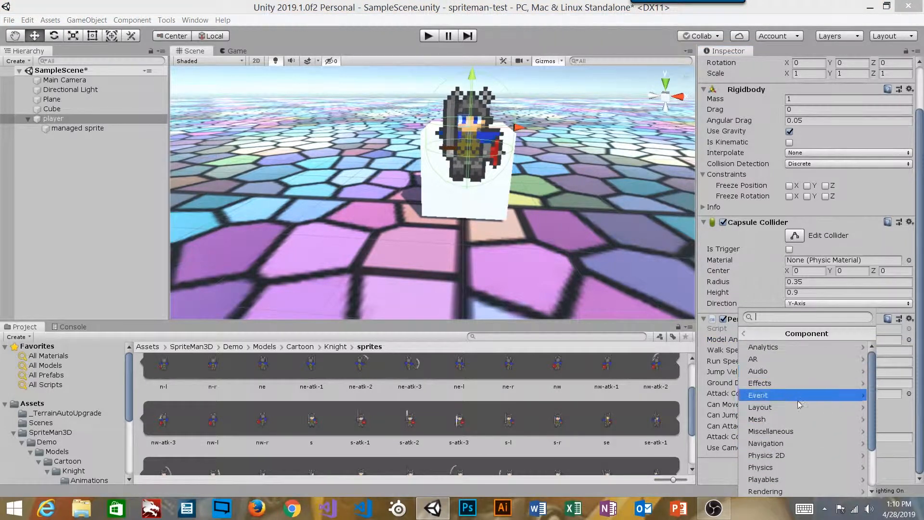
click(802, 431)
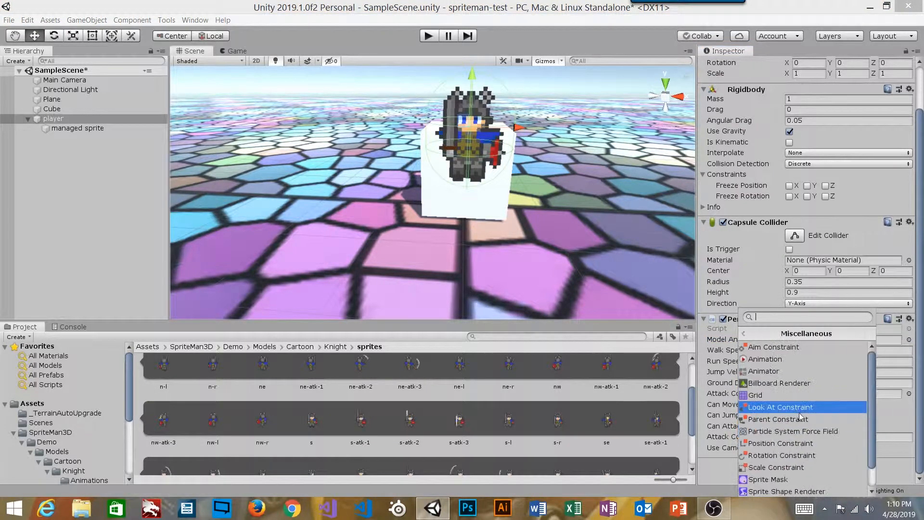
click(788, 372)
scroll(760, 363, down, 3)
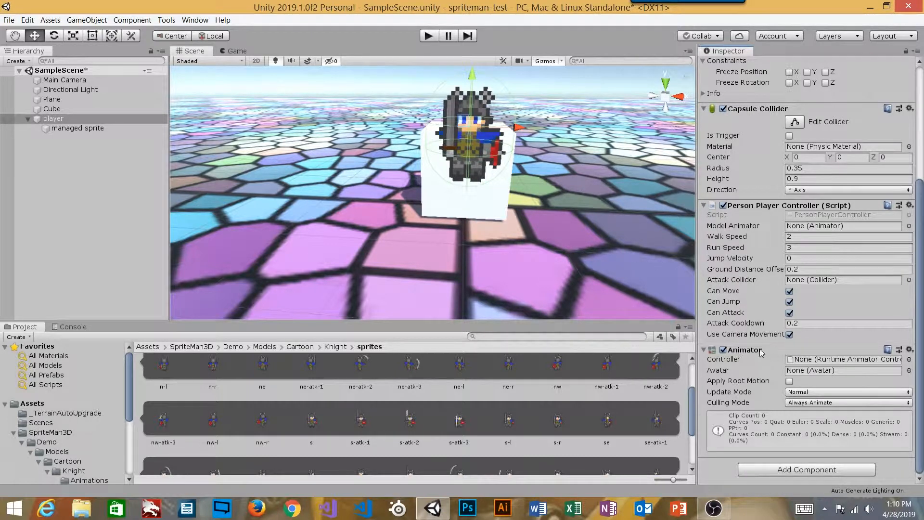
drag(761, 351, 799, 233)
click(803, 257)
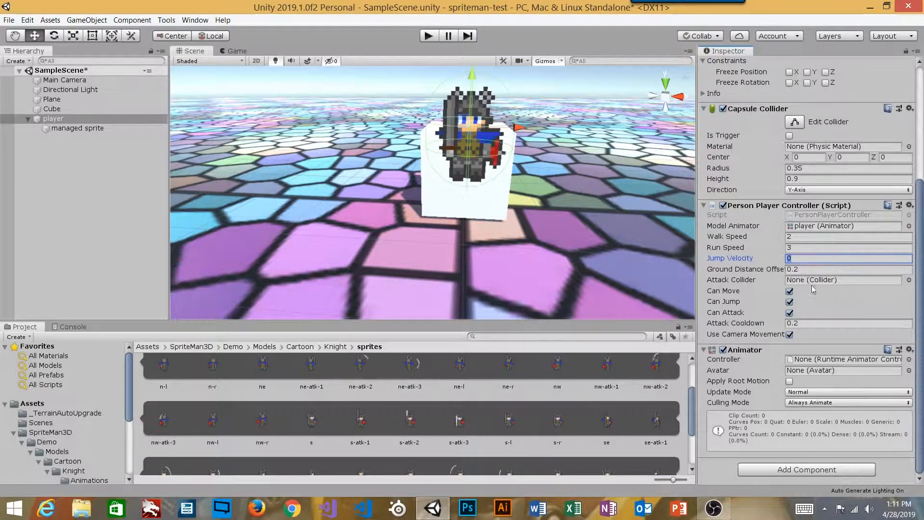
- Run the scene and move the knight in all directions around the cube to test the player controller
click(429, 36)
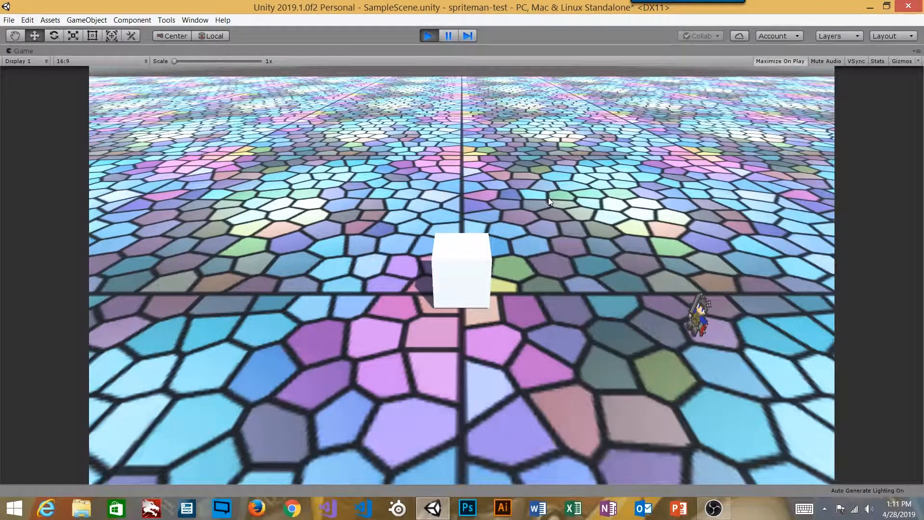
key(a)
key(s)
key(w)
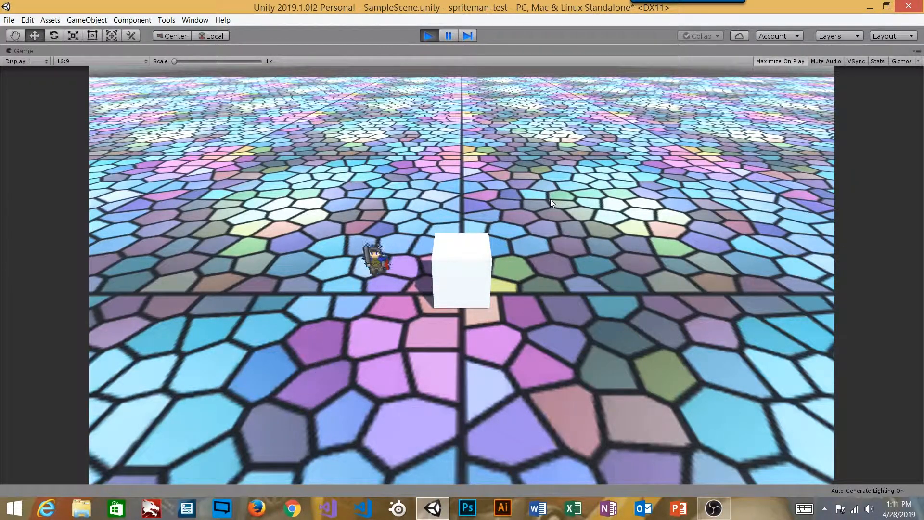
key(d)
key(s)
key(a)
key(d)
key(w)
key(a)
key(d)
key(d)
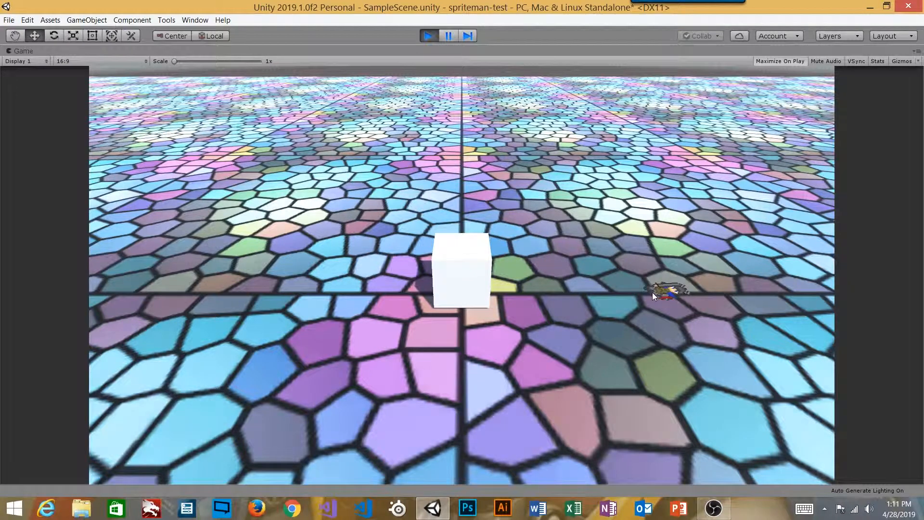
key(s)
key(a)
click(429, 36)
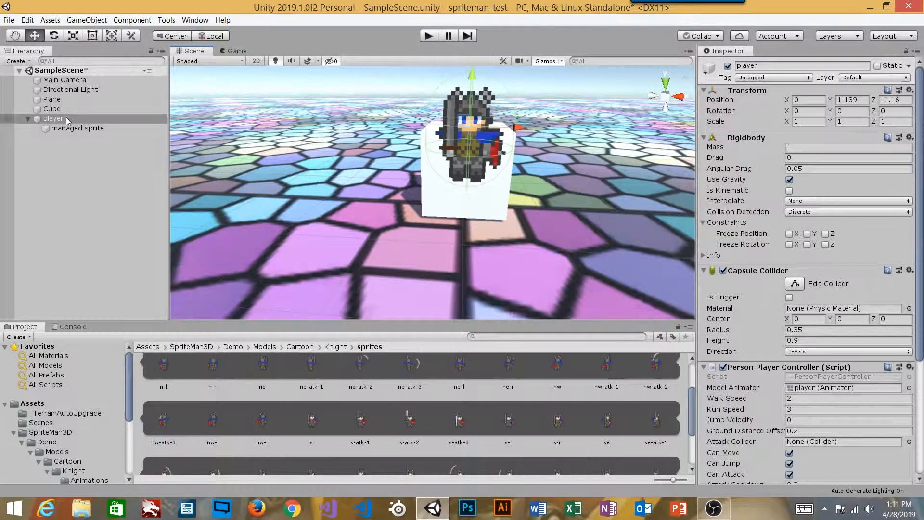
- Freeze rotation on the X, Y and Z axes in player's Rigidbody constraints
click(732, 225)
click(732, 225)
click(764, 245)
click(789, 245)
click(808, 245)
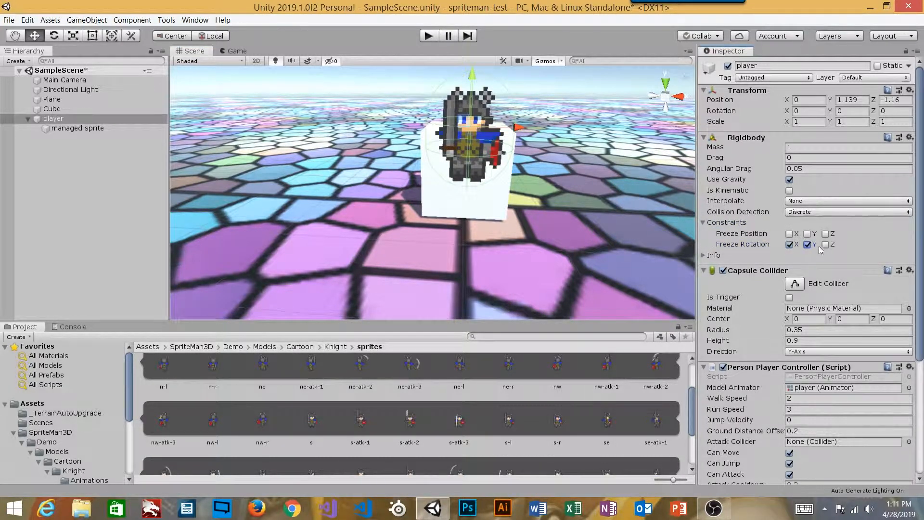
click(826, 245)
- Run the scene again and walk the knight around the cube to check its movement with rotation frozen
click(428, 36)
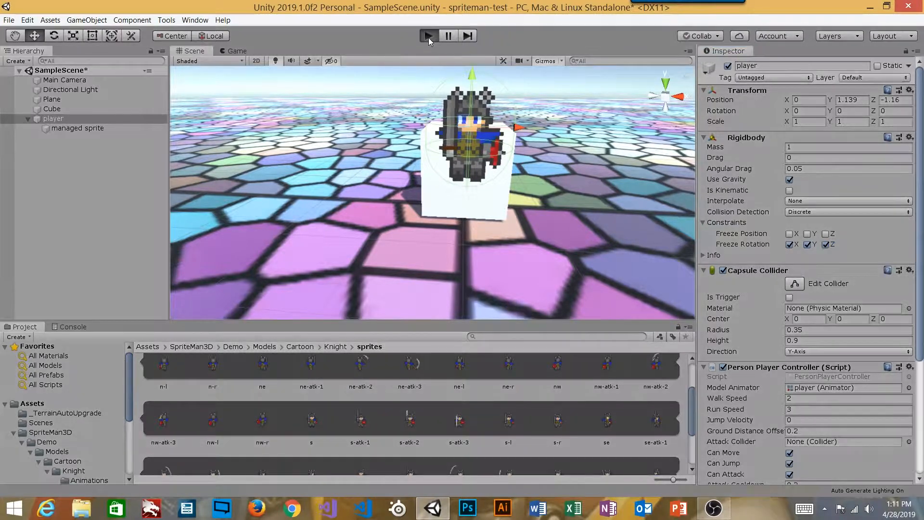
key(d)
key(s)
key(w)
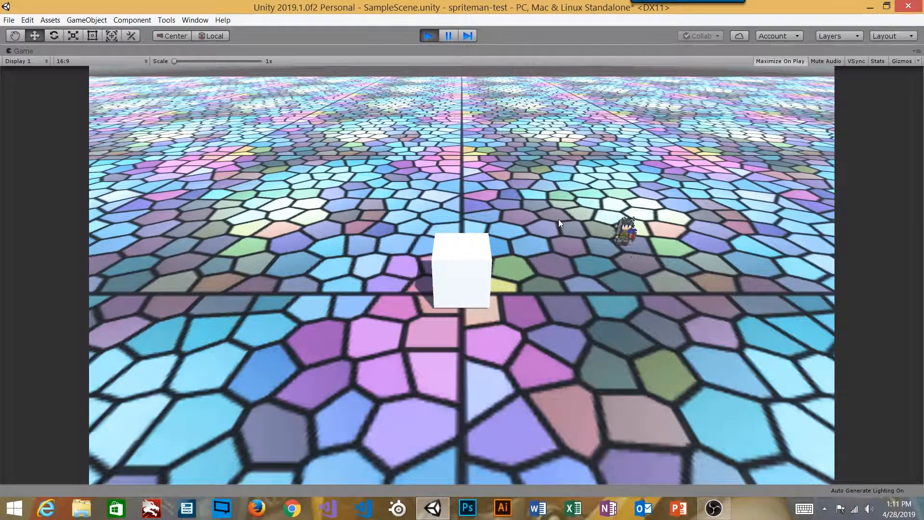
key(s)
key(a)
key(w)
key(d)
key(s)
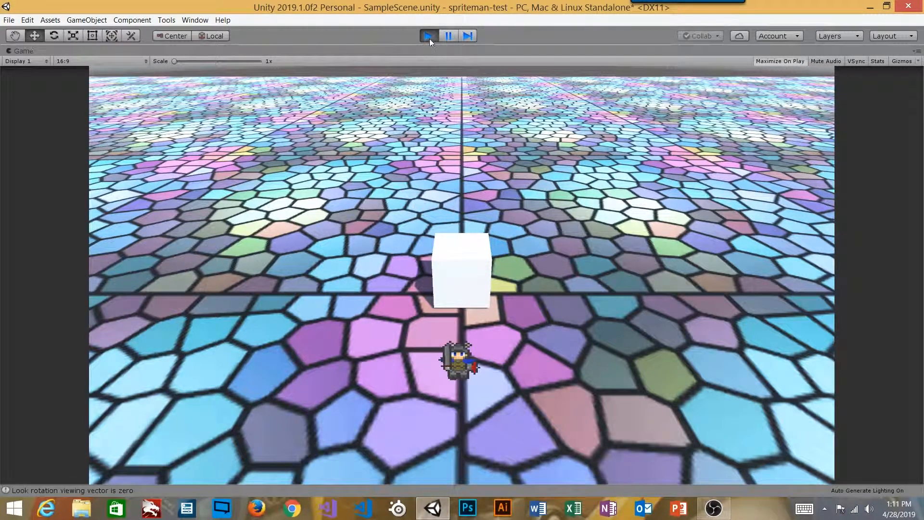
click(430, 36)
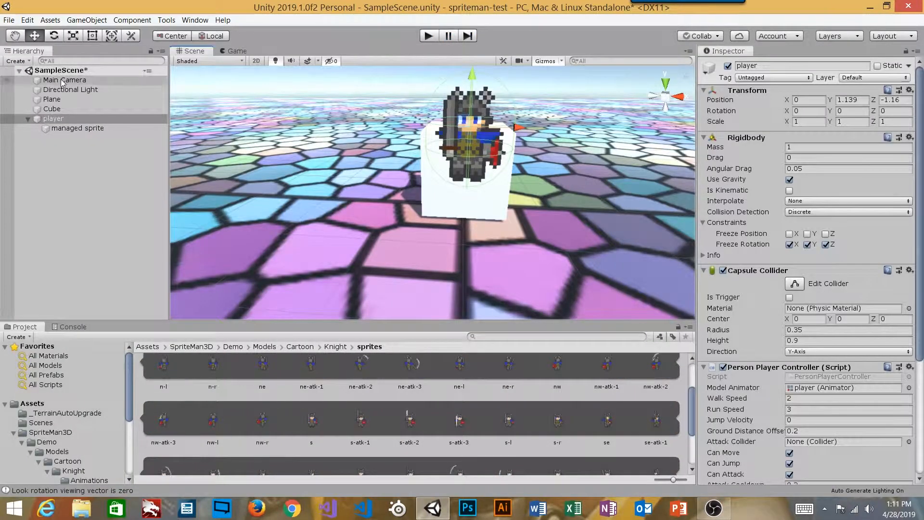
click(64, 81)
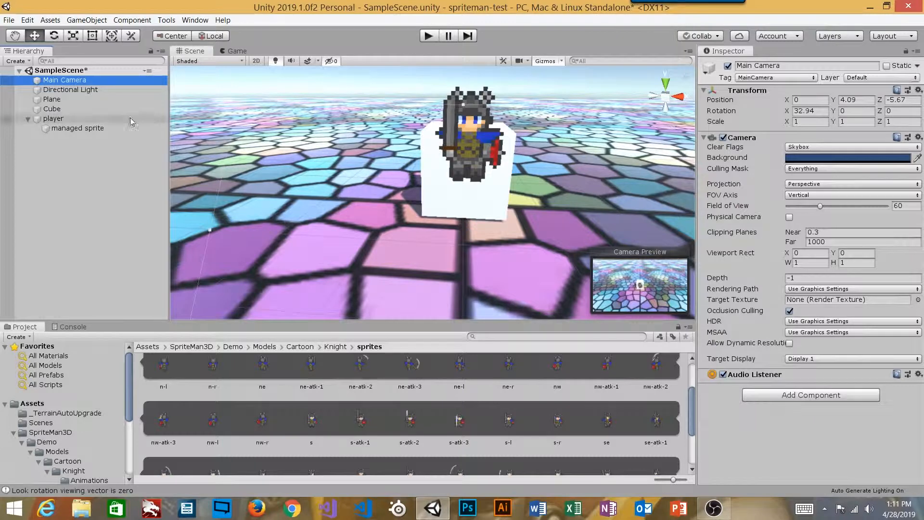
click(817, 395)
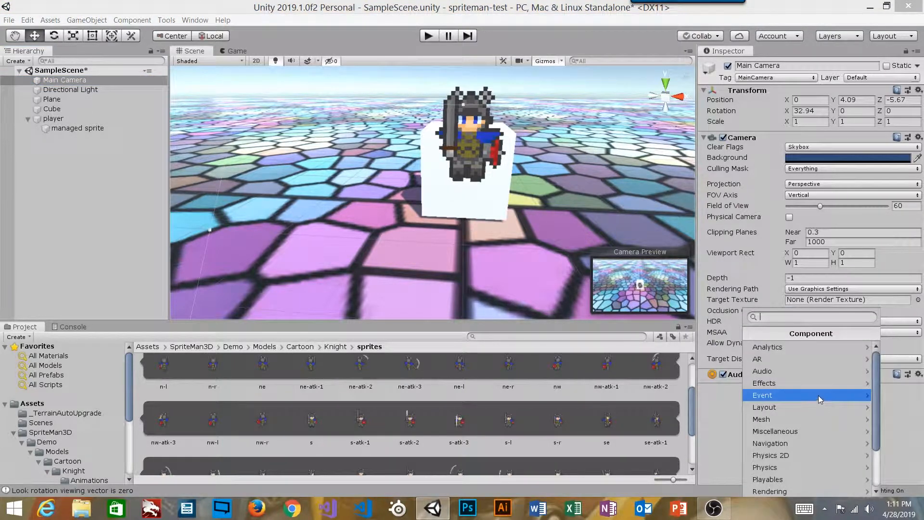
scroll(812, 394, down, 2)
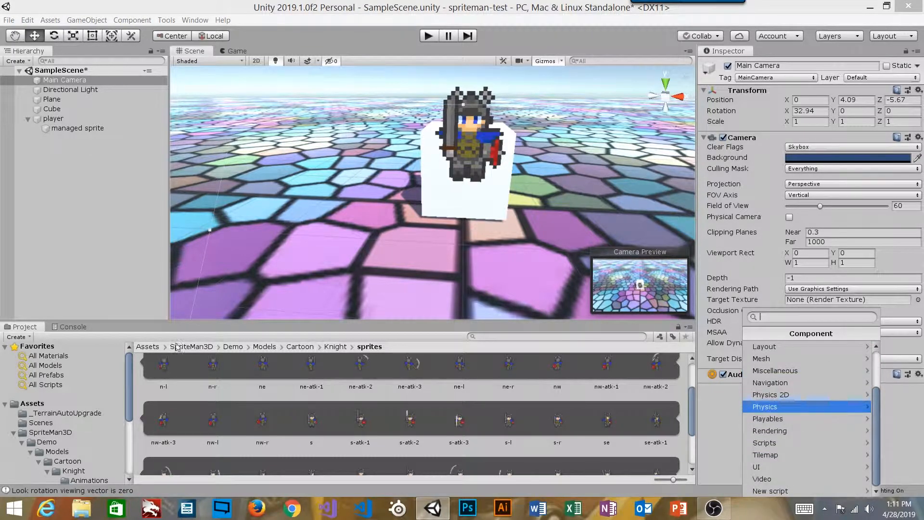
click(111, 269)
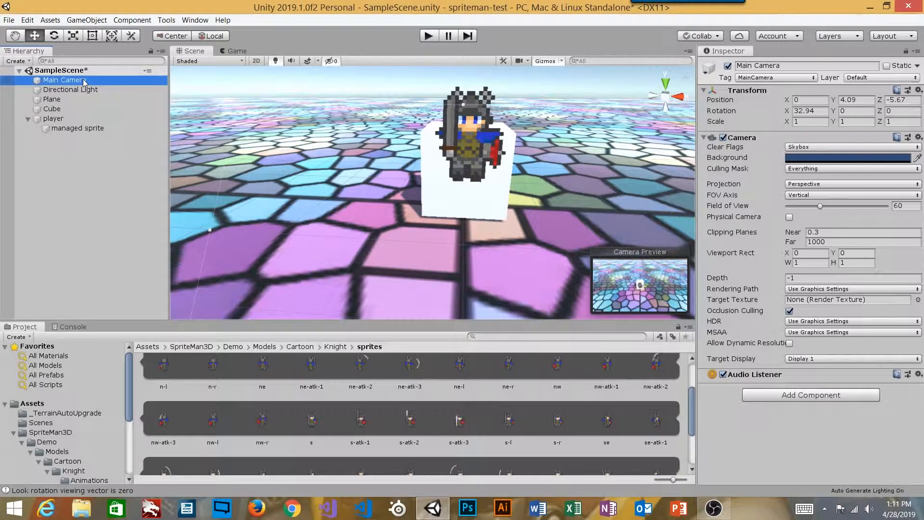
click(68, 119)
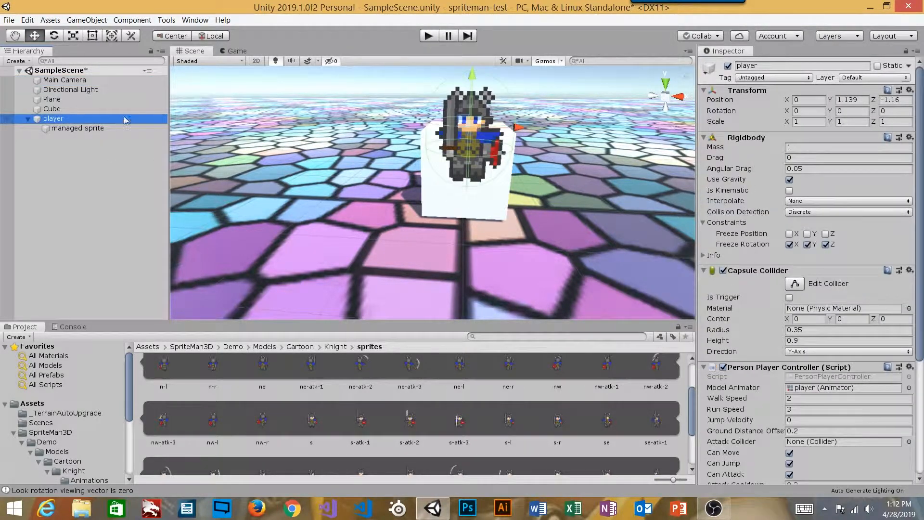
- Attach the SmoothFollow script from SpriteMan3D's Demo > Standard Assets > Utility folder to Main Camera
click(85, 80)
scroll(84, 442, down, 5)
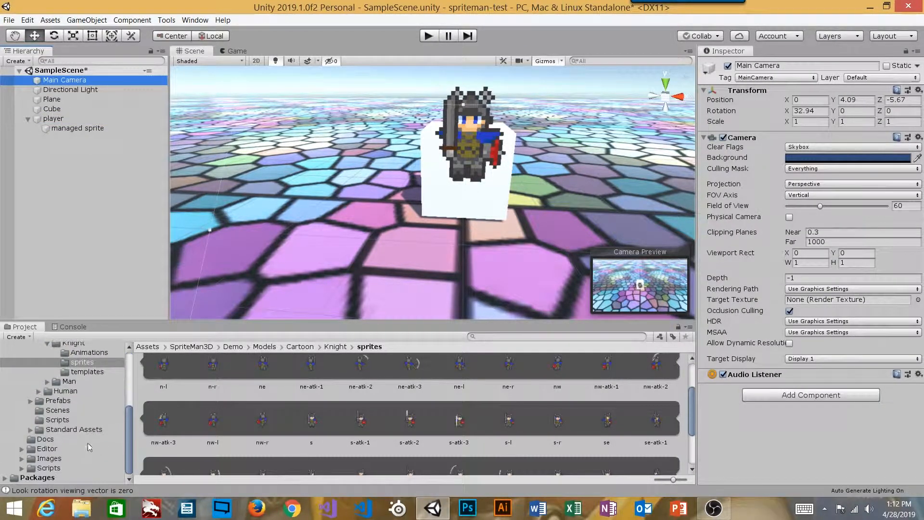
click(60, 429)
click(30, 430)
scroll(98, 446, down, 2)
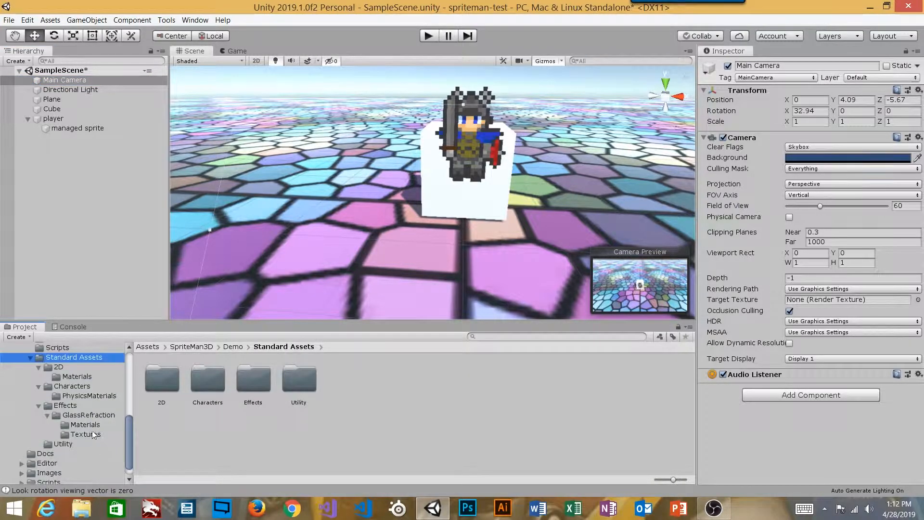
click(63, 443)
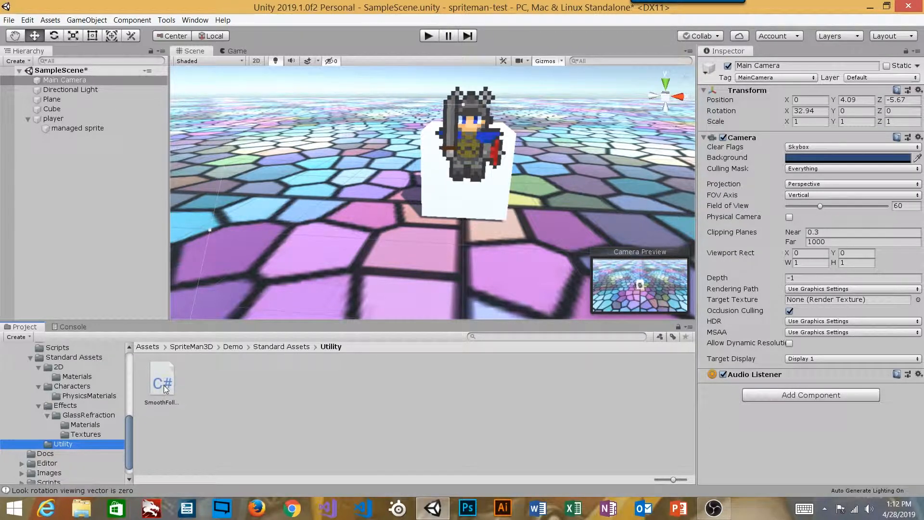
drag(162, 383, 780, 420)
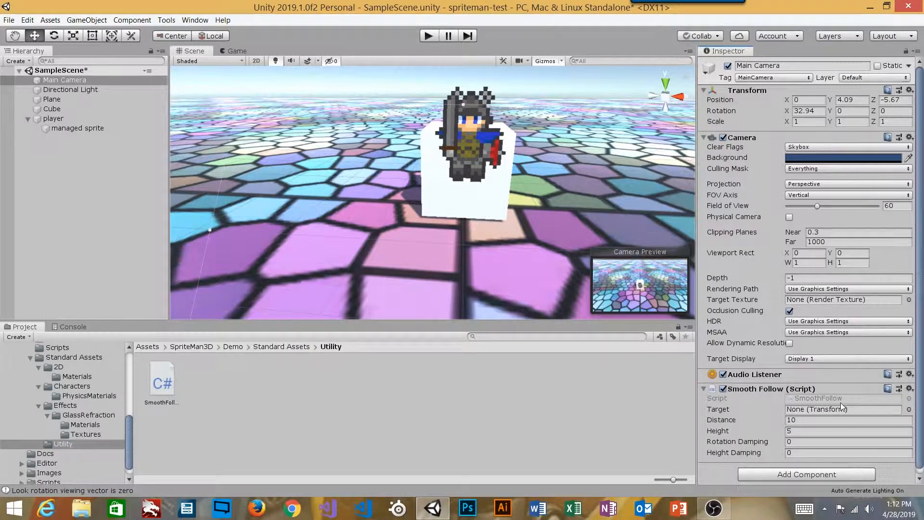
- Assign the player object as the Target of Main Camera's Smooth Follow script
scroll(840, 402, down, 1)
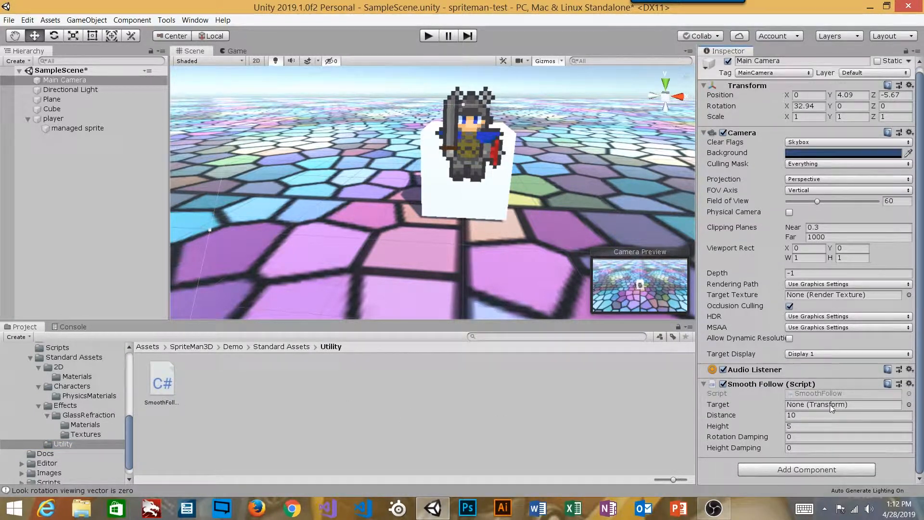
click(72, 118)
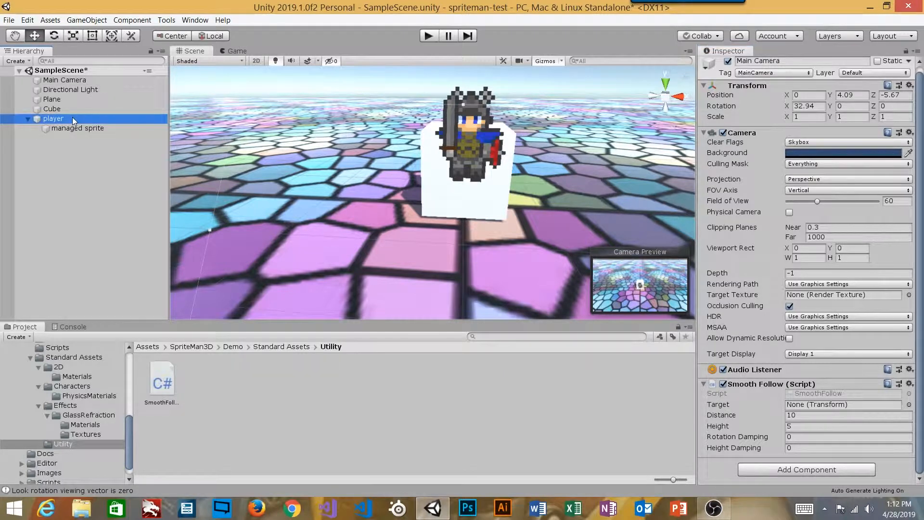
drag(73, 119, 800, 405)
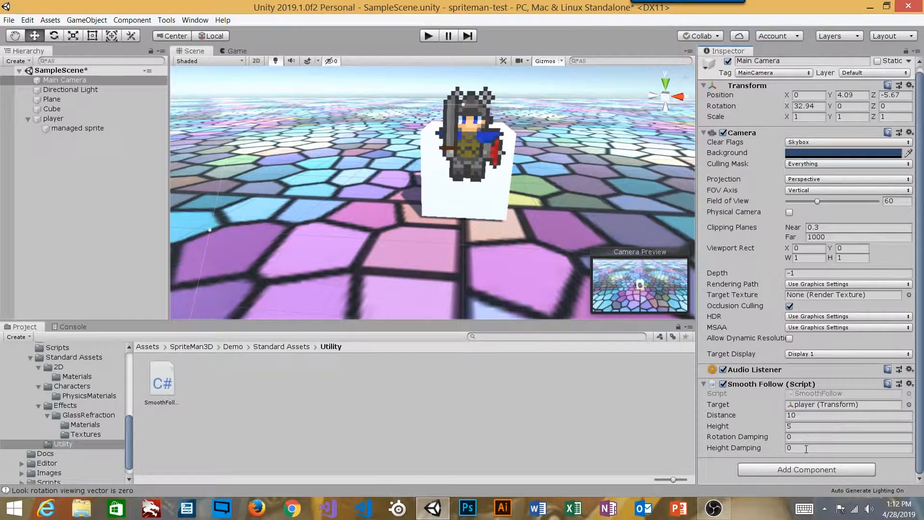
click(805, 415)
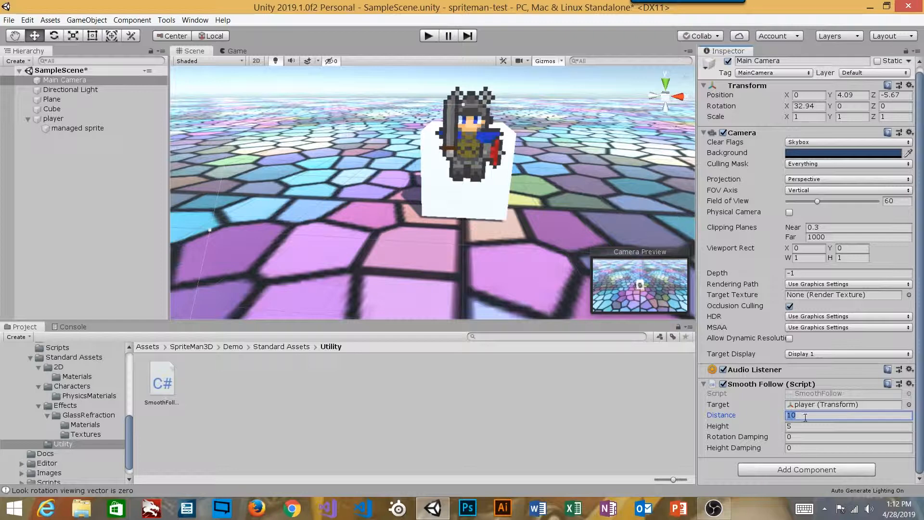
- Run the scene and walk the knight in all directions to check how the camera follows the player
click(428, 37)
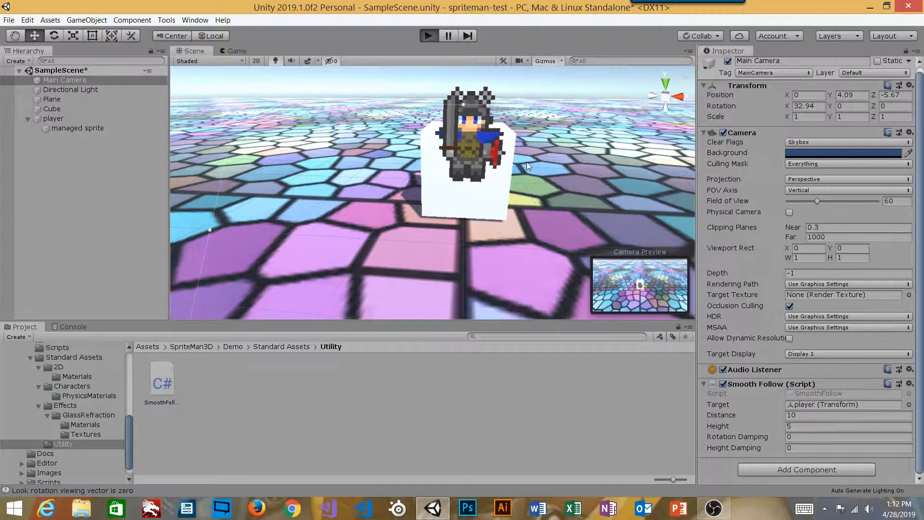
key(d)
key(s)
key(w)
key(a)
key(s)
key(w)
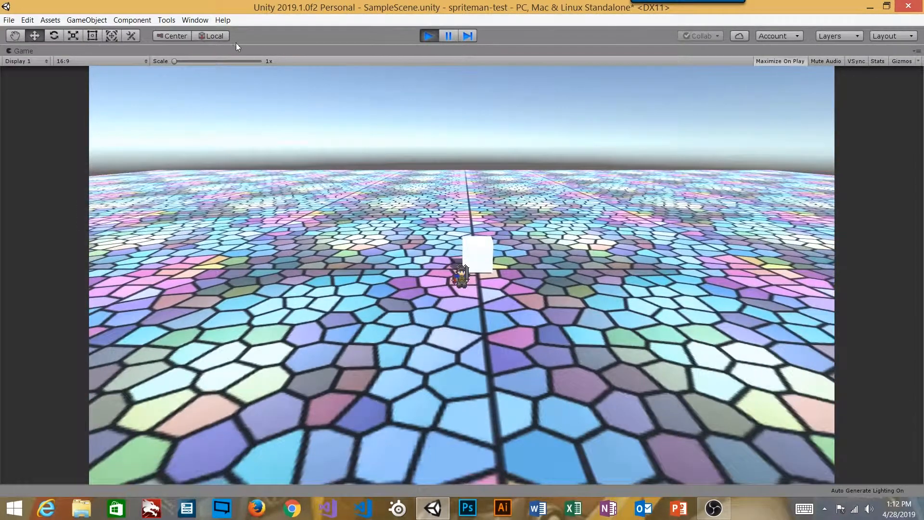
- Restore the maximized Game view while the scene runs and set Smooth Follow's Distance to 5
right_click(232, 48)
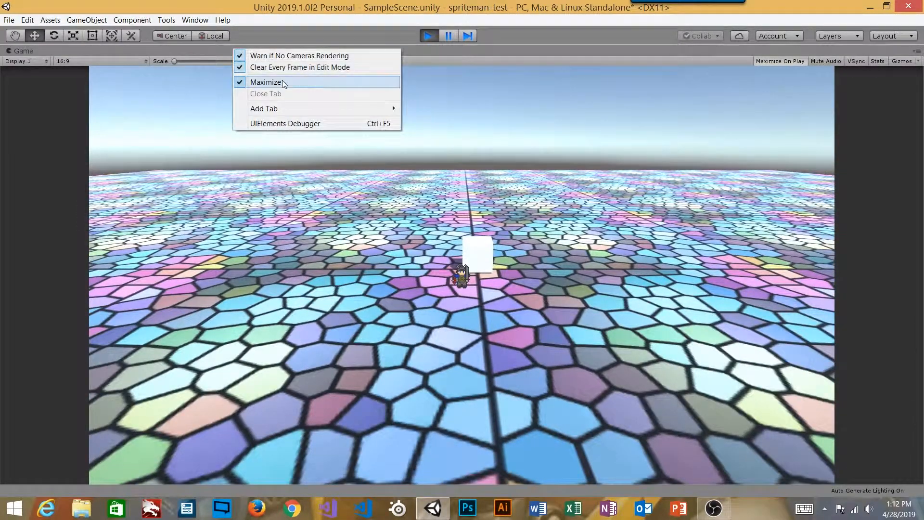
click(281, 80)
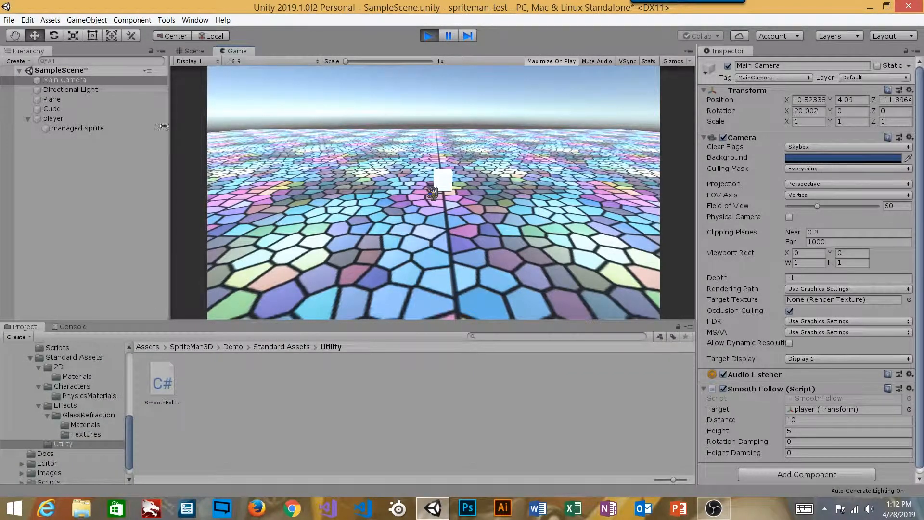
click(809, 420)
text(5)
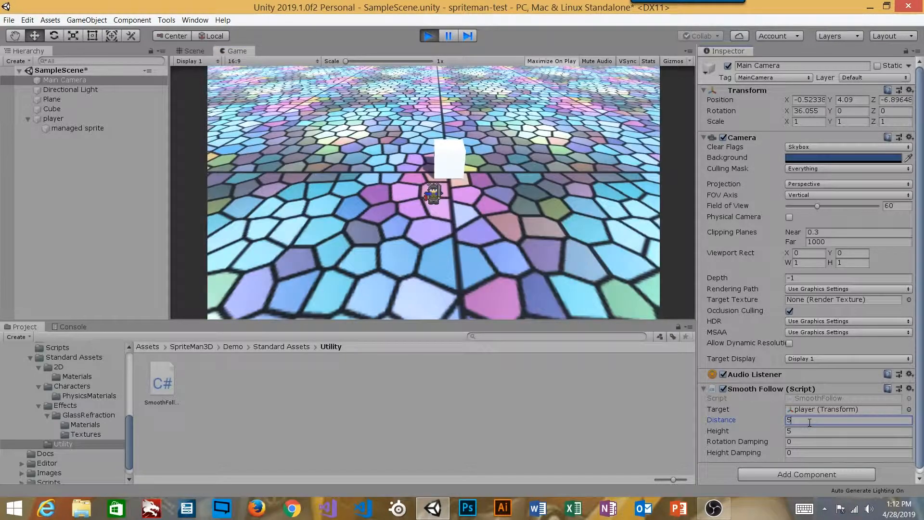
- Set Smooth Follow's Height to 3 and Height Damping to 5 in the running scene
click(802, 430)
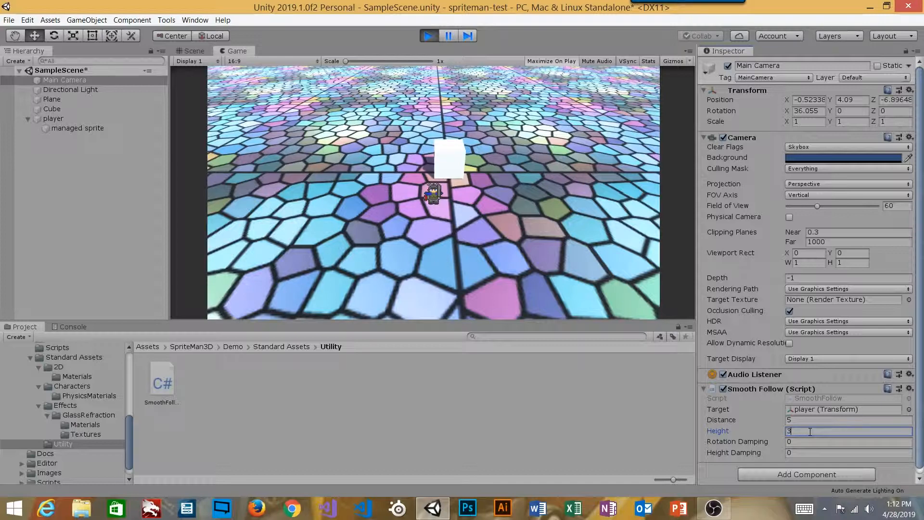
click(807, 442)
click(804, 452)
text(5)
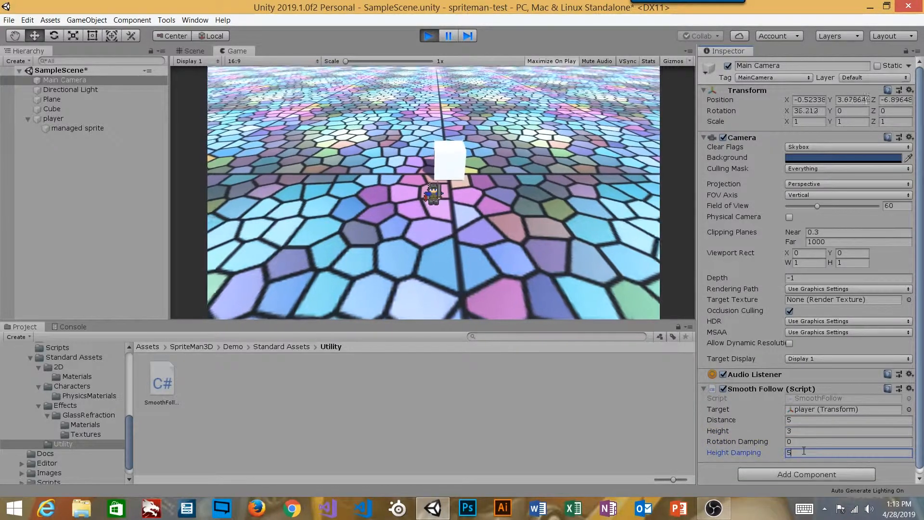
click(754, 440)
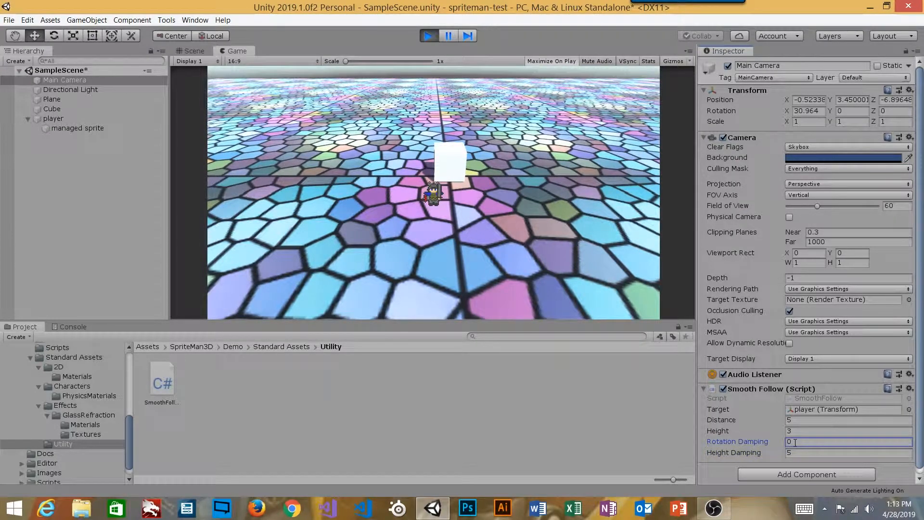
drag(795, 442, 744, 441)
- Bring the camera closer by setting Smooth Follow's Distance to 4 and Height to 2.5
click(798, 430)
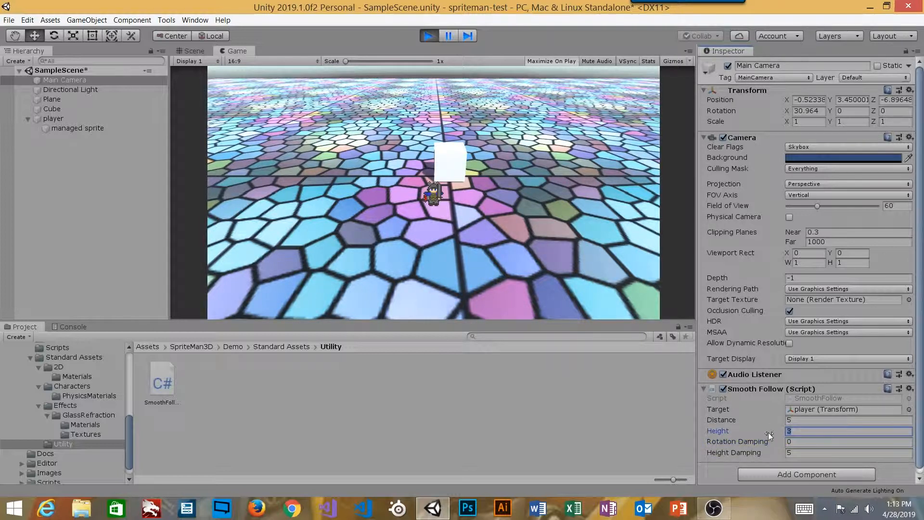
click(802, 420)
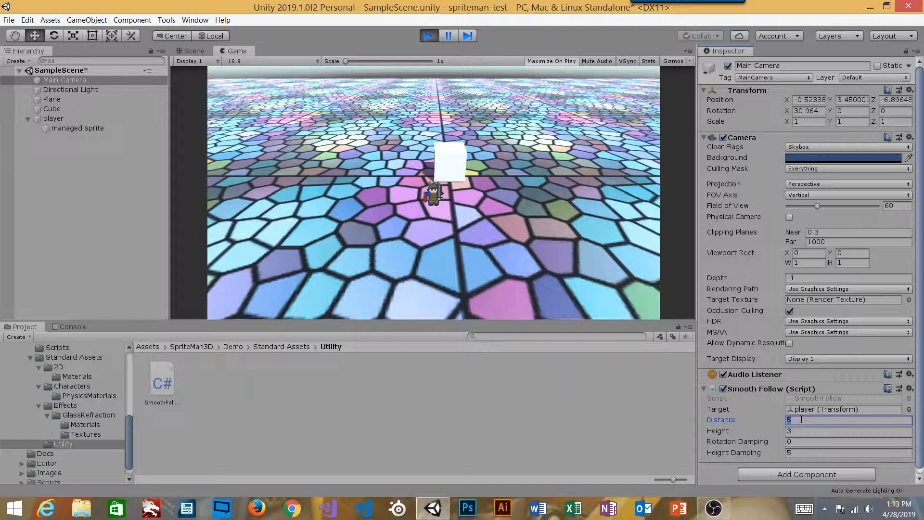
text(4)
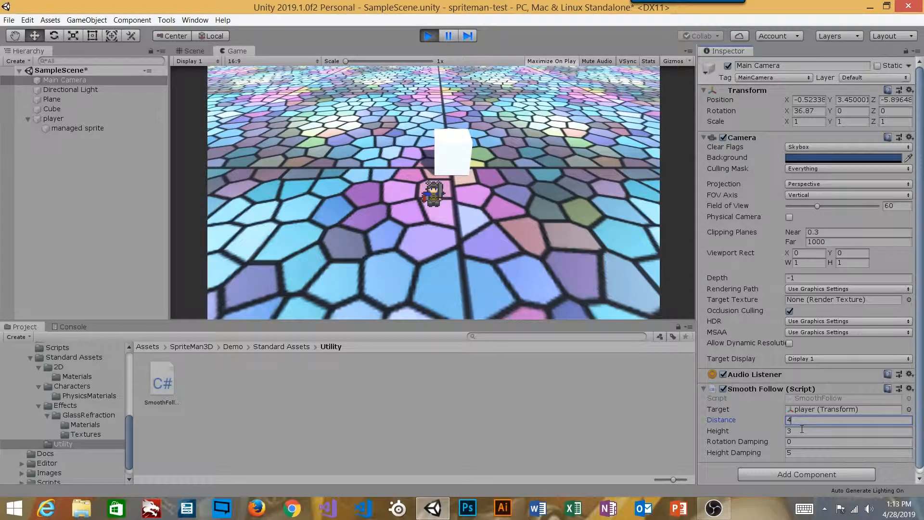
click(798, 431)
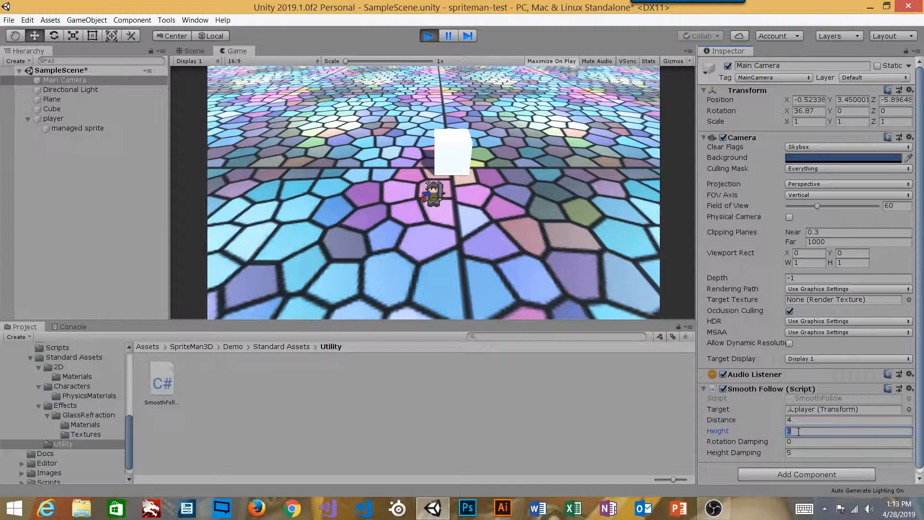
text(2.5)
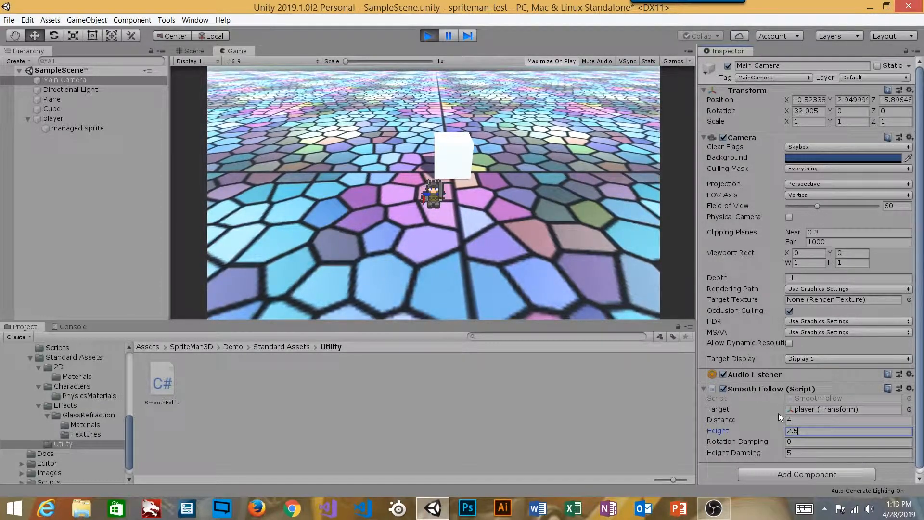
- Copy the Smooth Follow component, stop the running scene, and paste the copied values back into Main Camera's Smooth Follow
click(910, 389)
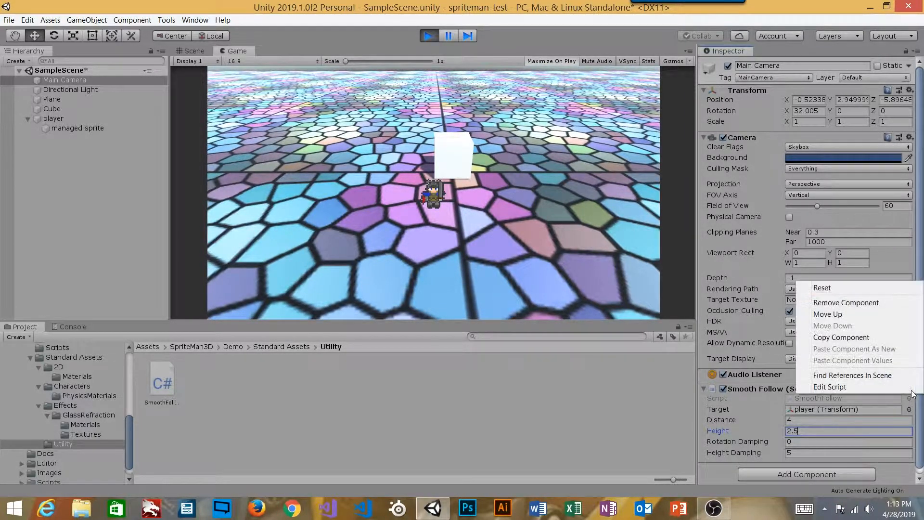
click(865, 338)
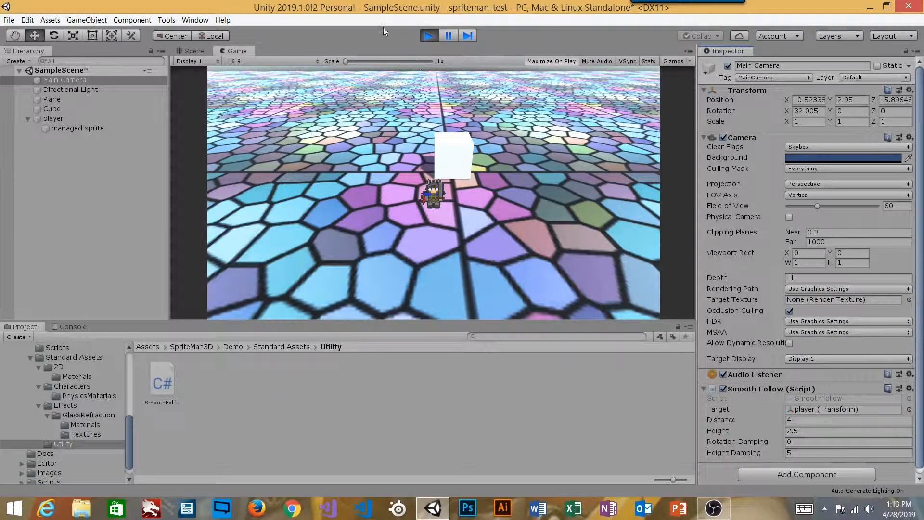
click(430, 37)
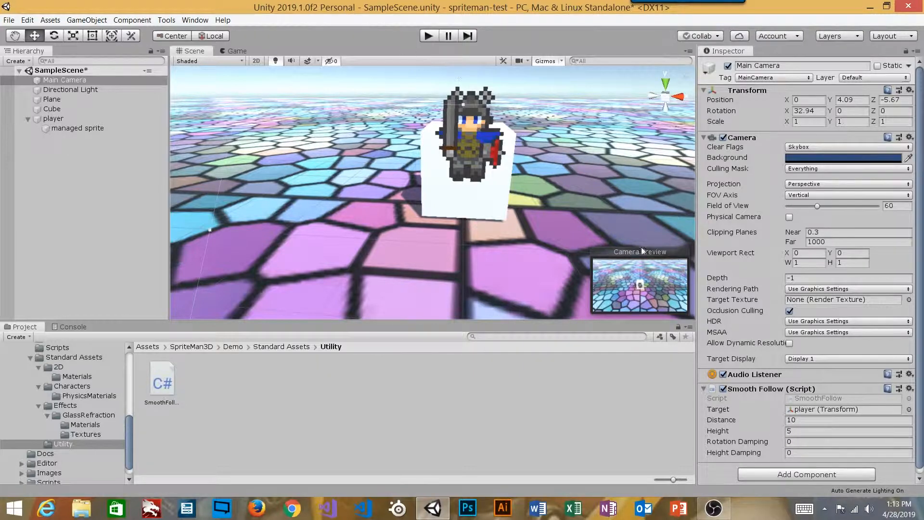
click(909, 389)
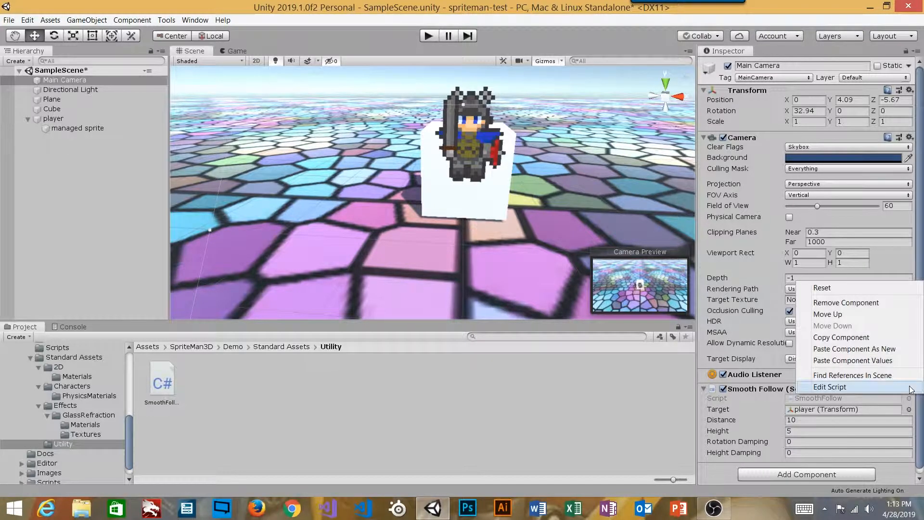
click(894, 361)
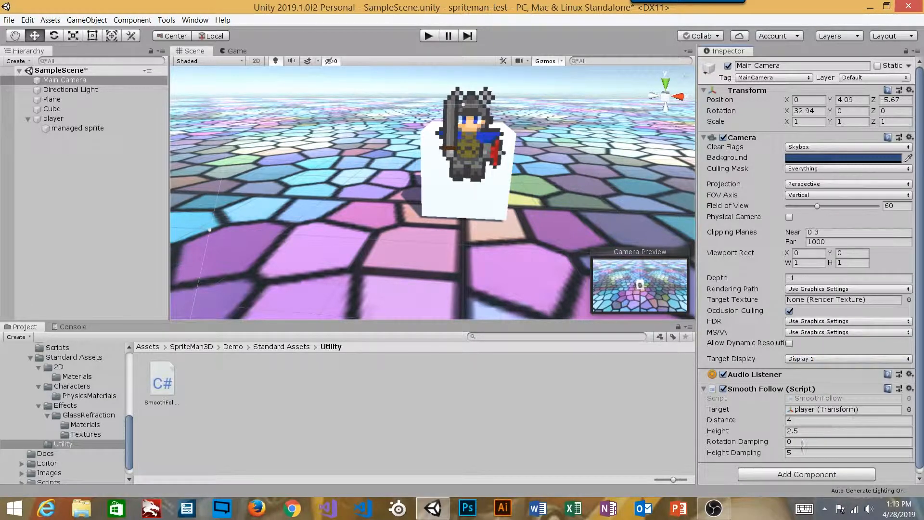
click(729, 442)
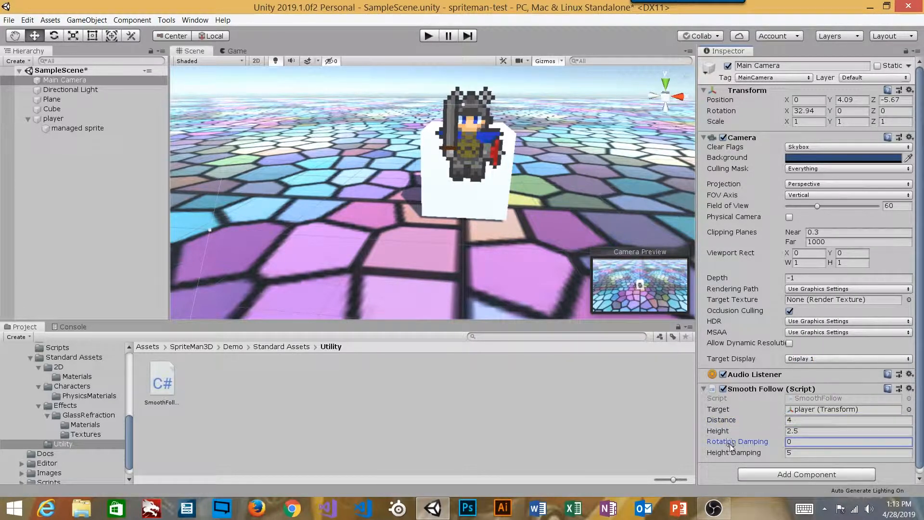
click(732, 451)
- Run the scene and walk the knight around near the cube to test the camera with the pasted Smooth Follow values
click(429, 37)
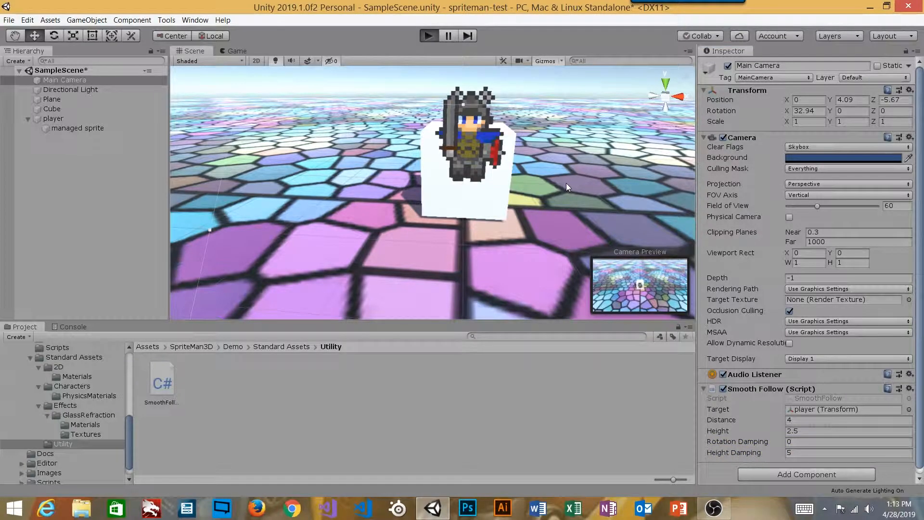
key(Down)
key(Right)
key(Left)
key(Right)
key(Down)
key(Up)
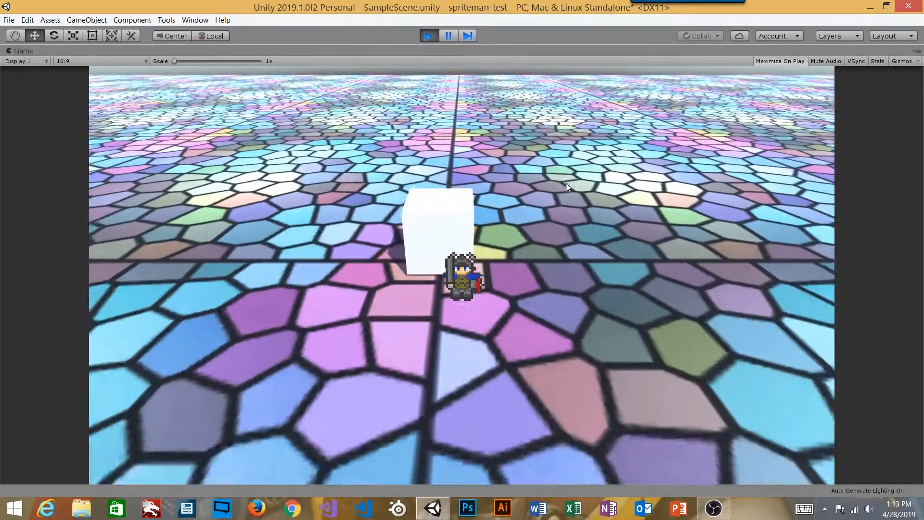
key(Down)
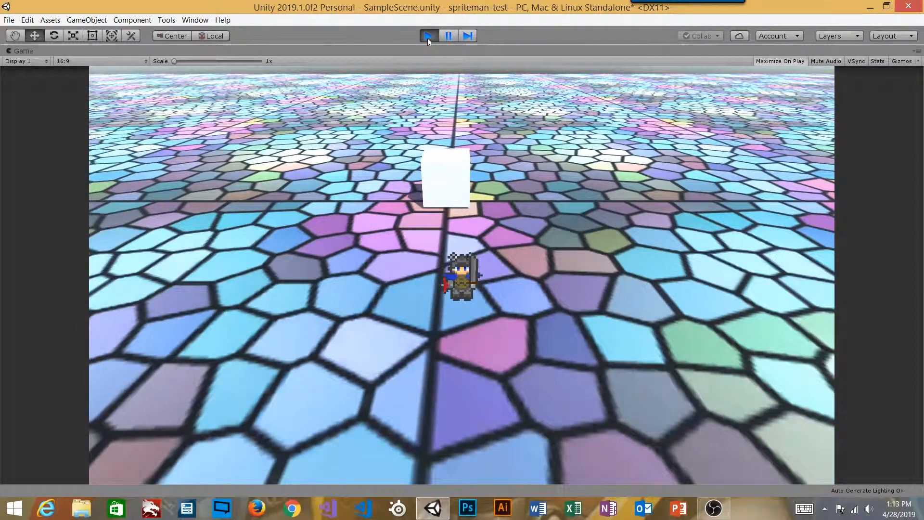
- Stop the running scene and set the player controller's Ground Distance Offset to 0.1 and Jump Velocity to 5
click(427, 39)
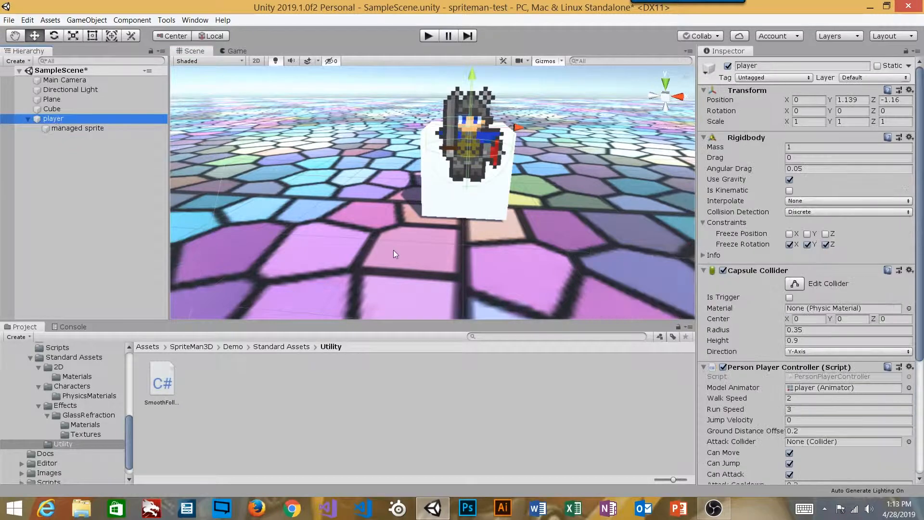
scroll(758, 336, down, 5)
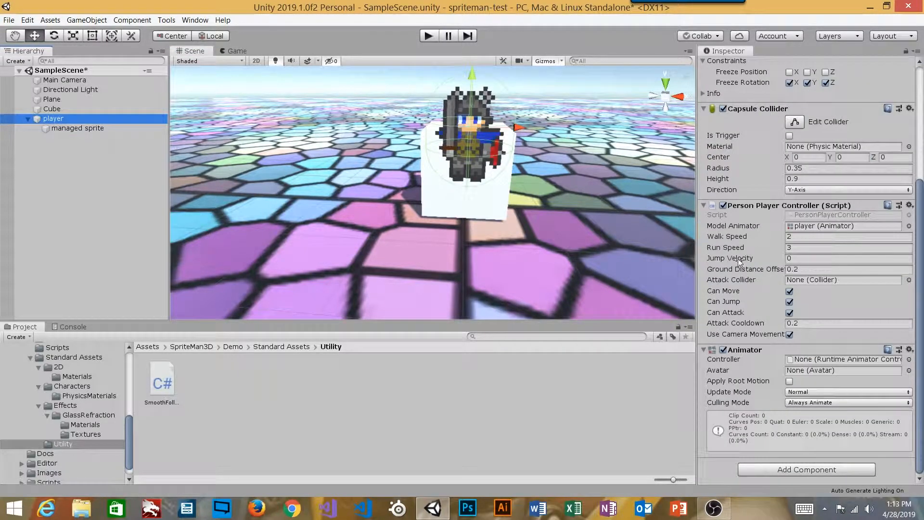
click(739, 258)
click(769, 271)
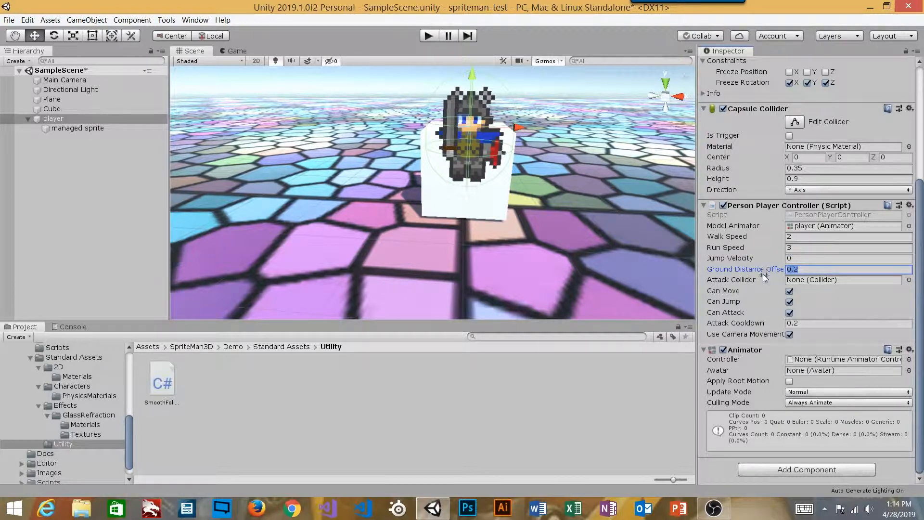
scroll(762, 274, up, 4)
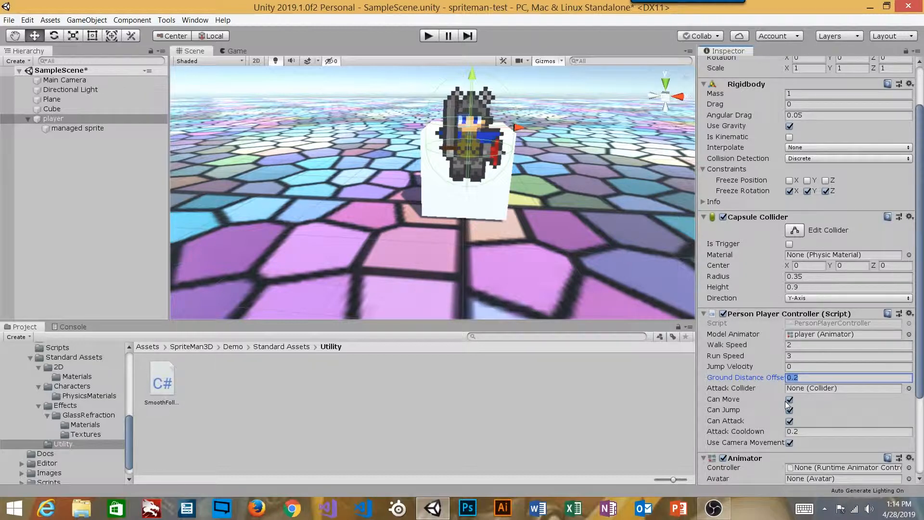
key(Return)
click(807, 369)
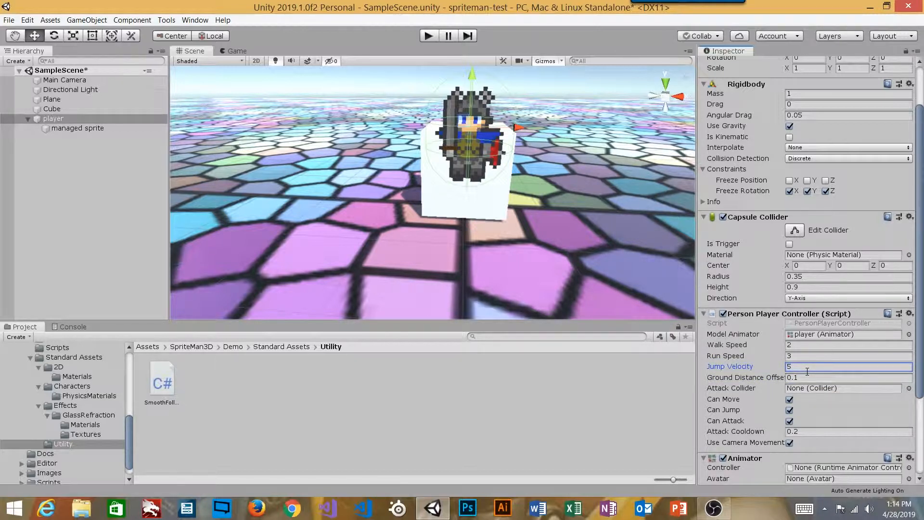
scroll(764, 380, down, 5)
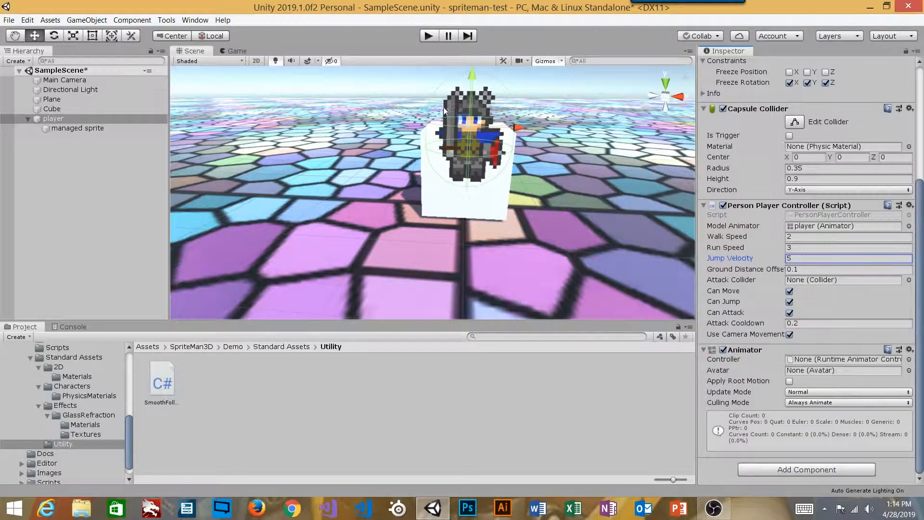
- Run the scene and test the knight's walking and jumping around the cube
click(428, 36)
key(ctrl+p)
key(w)
key(d)
key(a)
key(s)
key(space)
key(s)
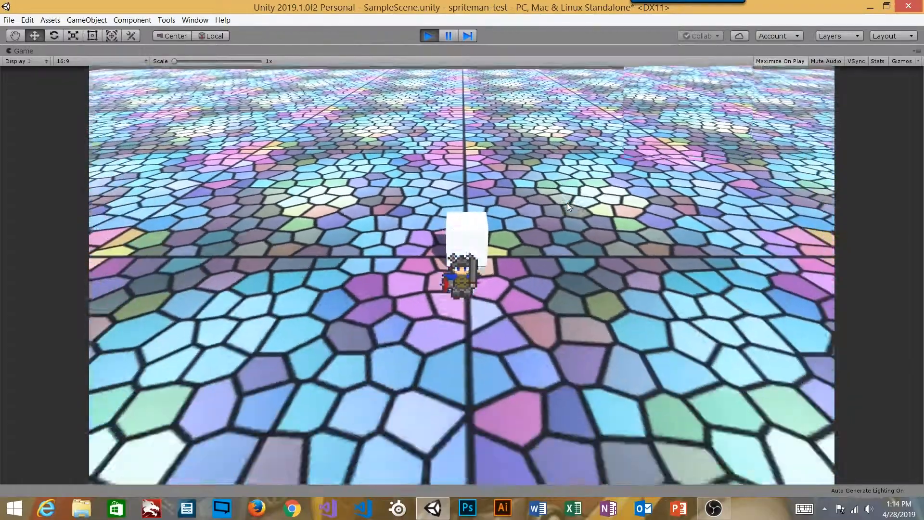
key(w)
key(d)
key(s)
key(w)
key(space)
key(s)
key(space)
key(d)
key(s)
key(a)
key(a)
key(s)
key(d)
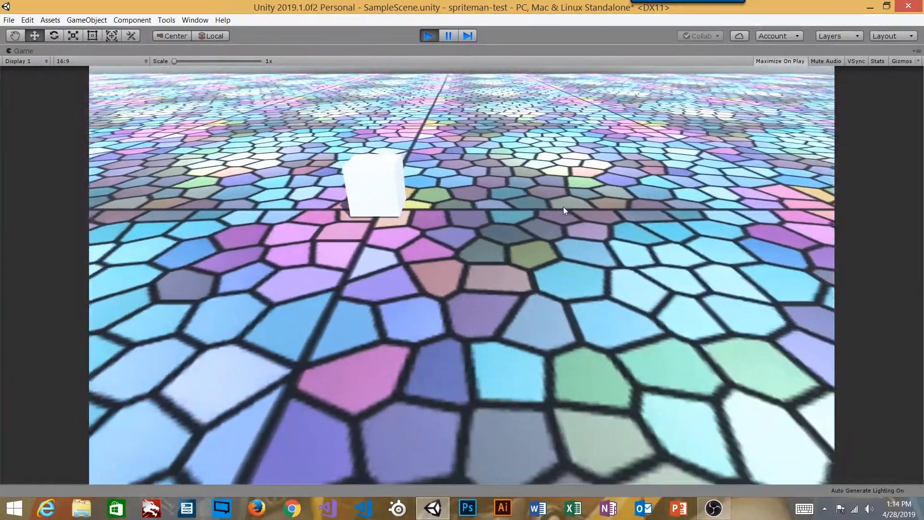
- Test jumping the knight onto the cube and moving back down to the ground, and stop the scene
key(a)
key(w)
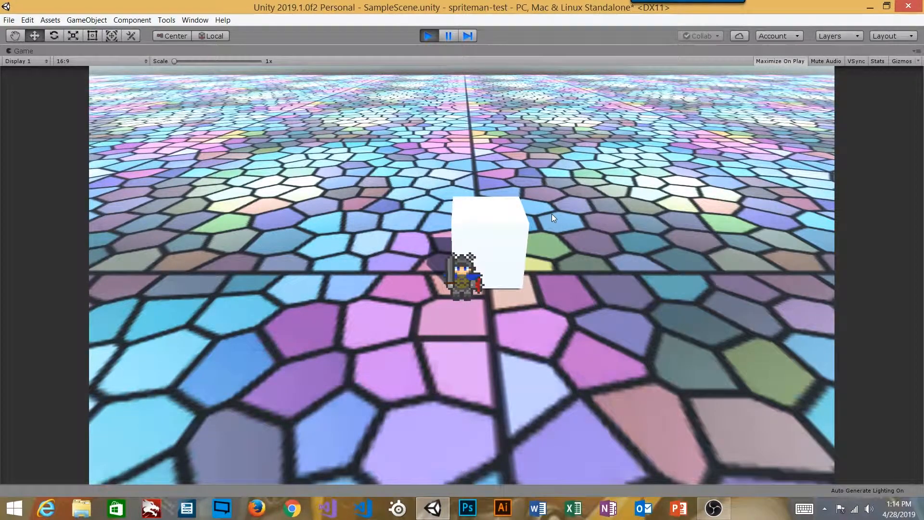
key(d)
key(s)
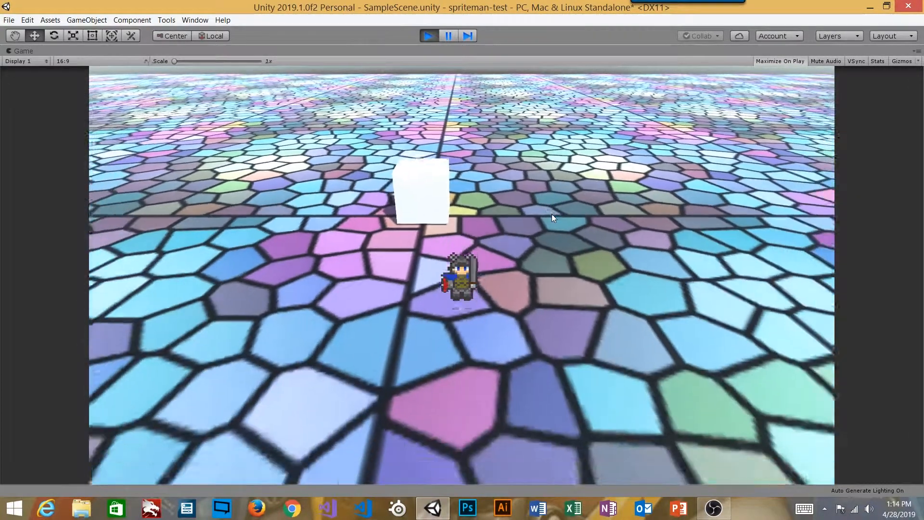
key(a)
key(w)
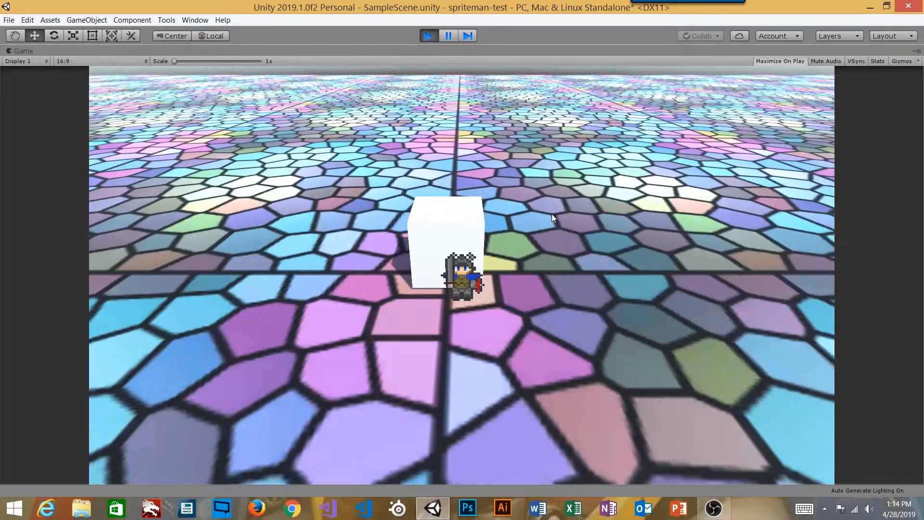
key(d)
key(a)
key(s)
key(a)
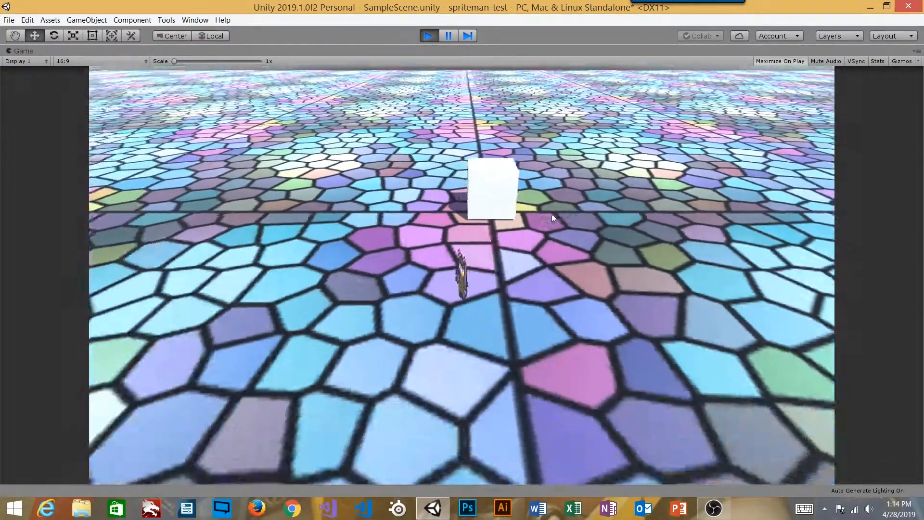
key(d)
key(w)
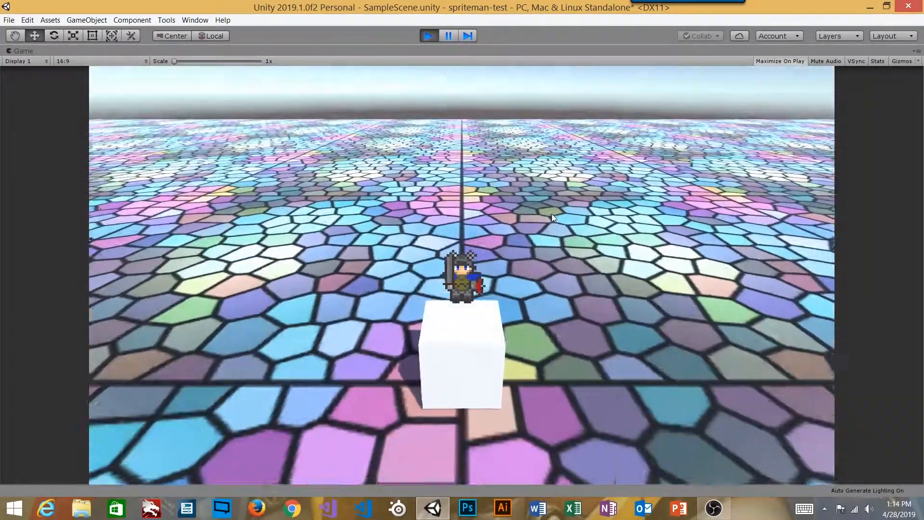
key(s)
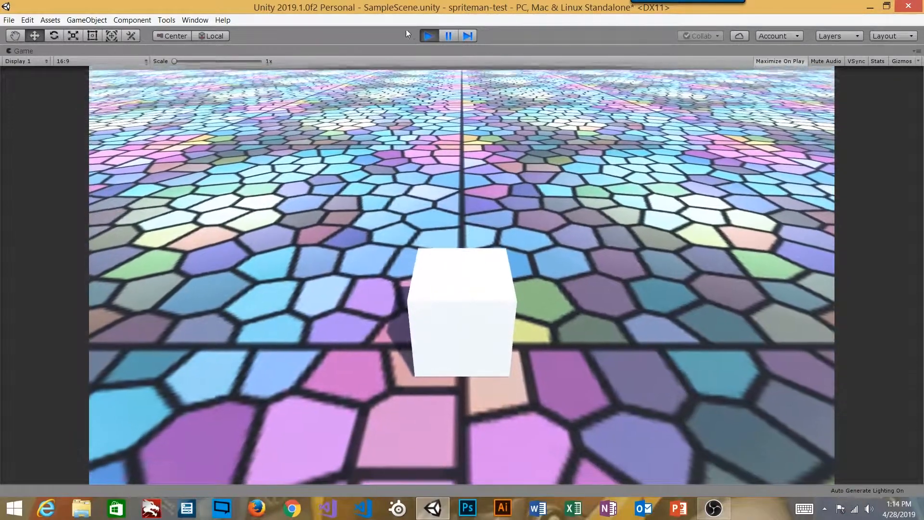
key(a)
key(s)
key(d)
key(w)
key(a)
key(s)
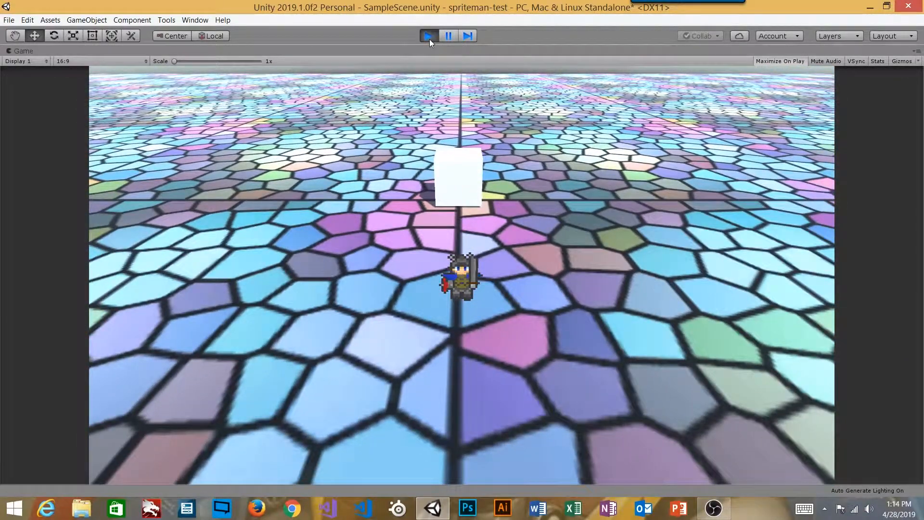
click(428, 36)
- Set the Y value of Gravity to -50 in the project's Physics settings
click(108, 172)
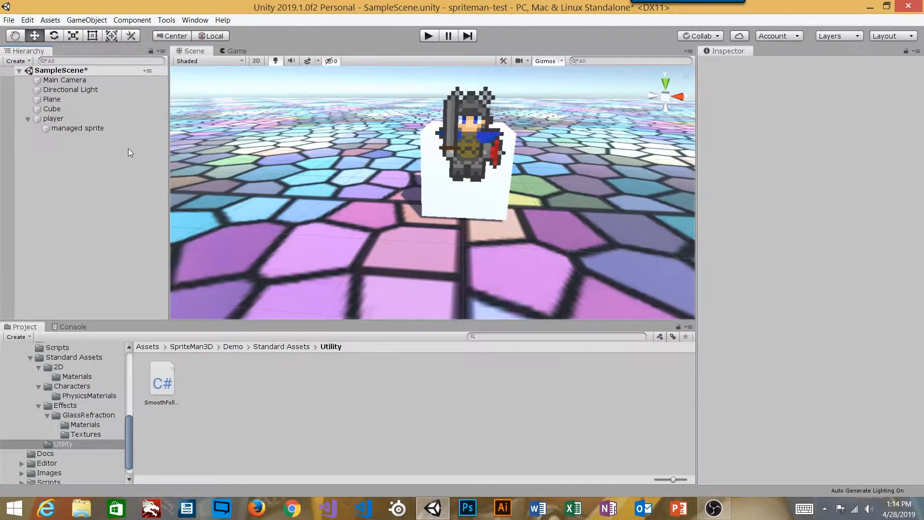
click(27, 20)
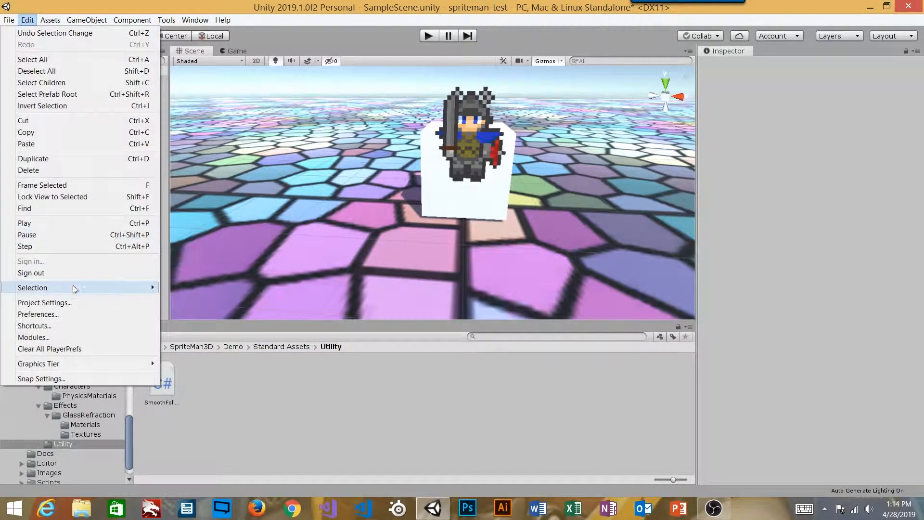
click(75, 303)
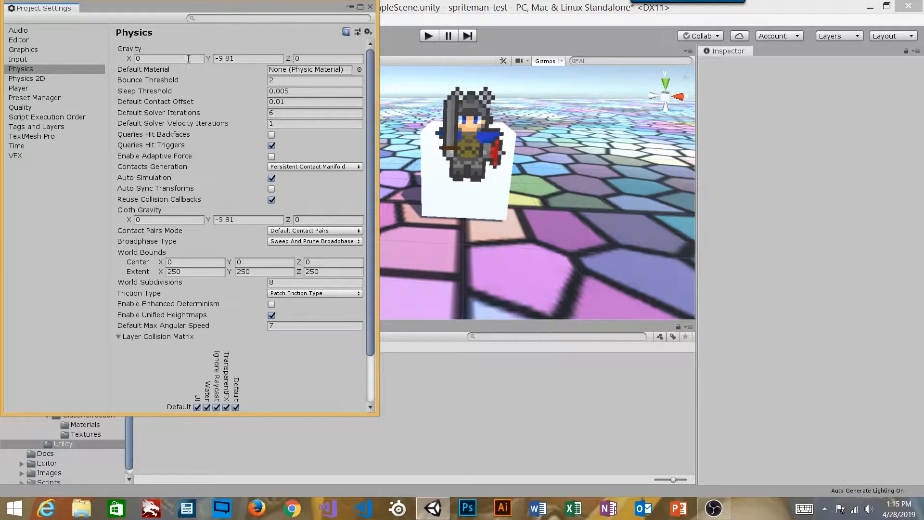
click(248, 58)
text(-50)
click(370, 8)
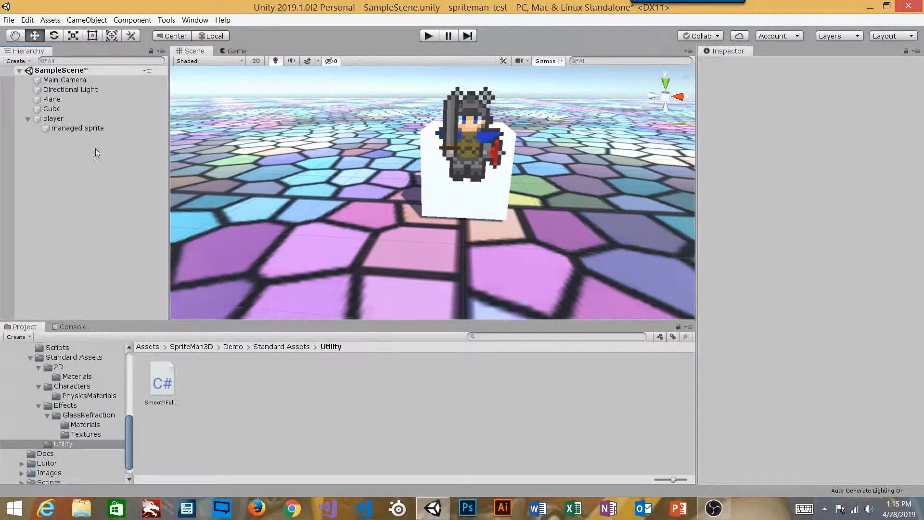
- Set the player controller's Jump Velocity to 30, Walk Speed to 1.5 and Run Speed to 2.25
click(66, 119)
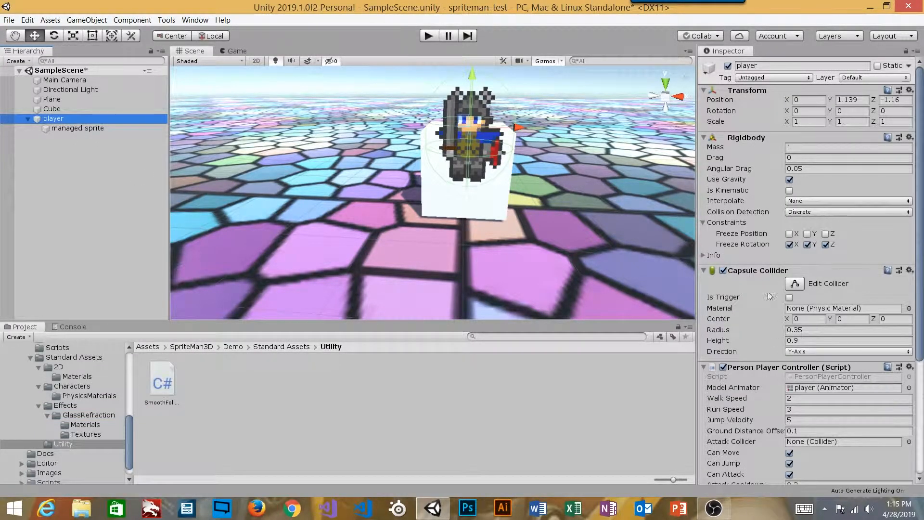
click(802, 148)
click(798, 157)
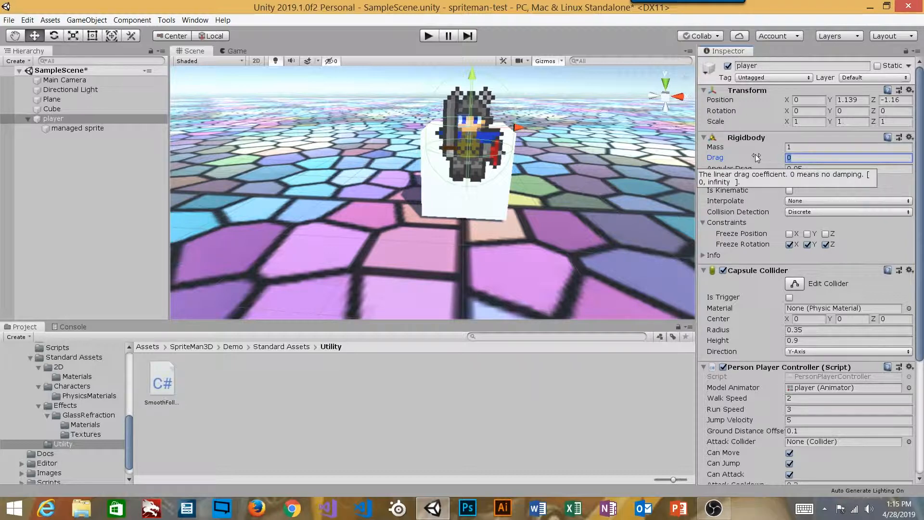
scroll(799, 332, down, 5)
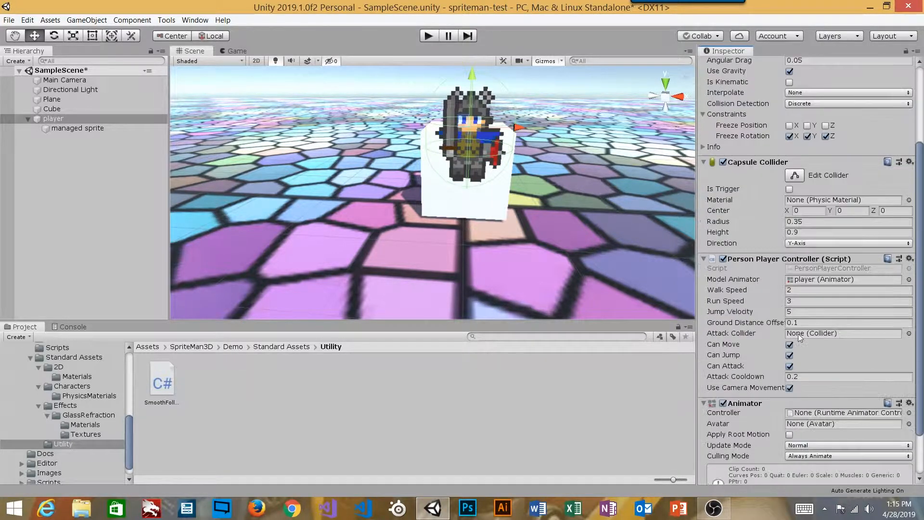
click(801, 311)
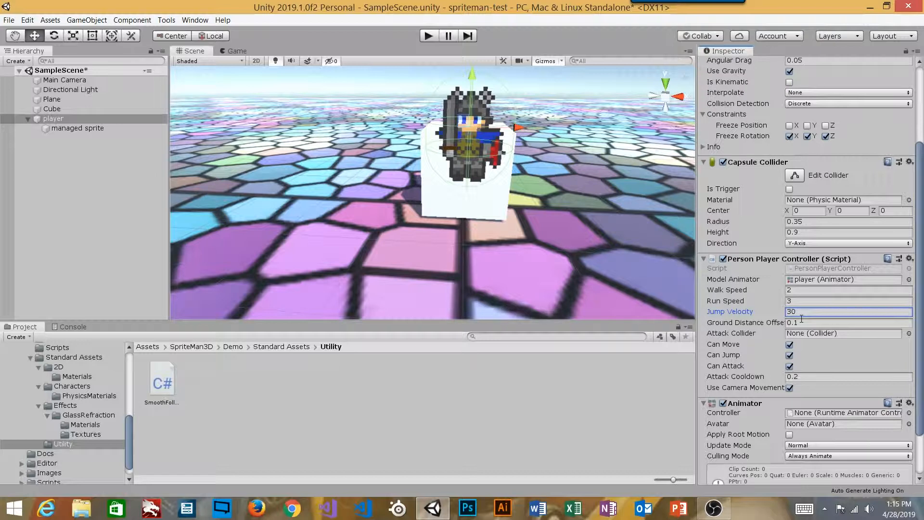
click(810, 291)
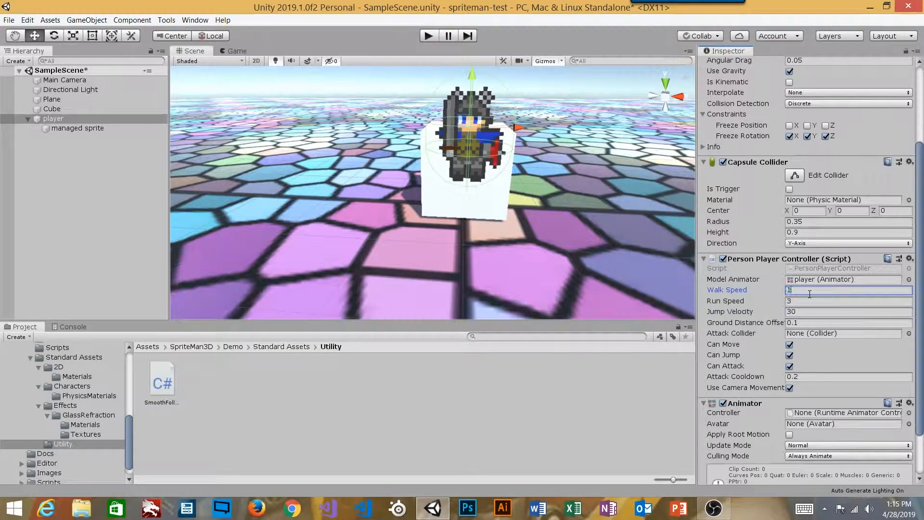
key(Tab)
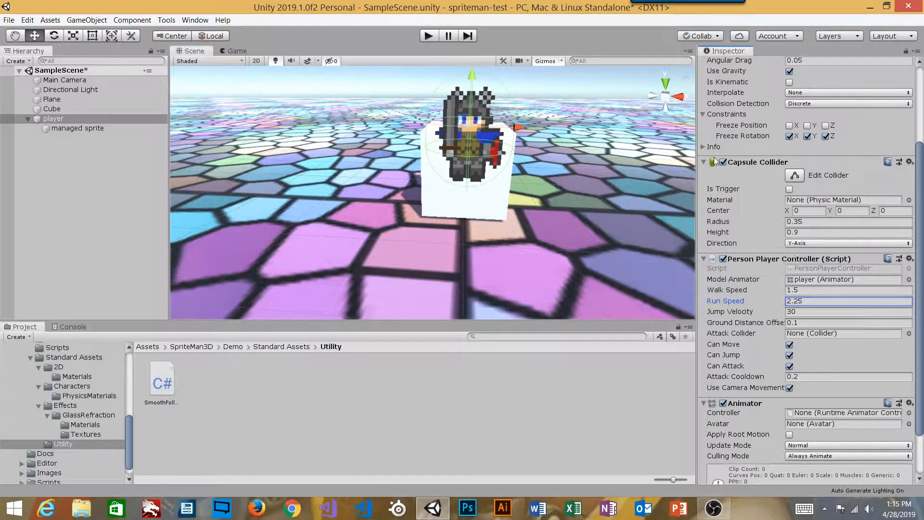
- Turn off Use Camera Movement in the Person Player Controller, test-running the scene before and after the change
click(427, 37)
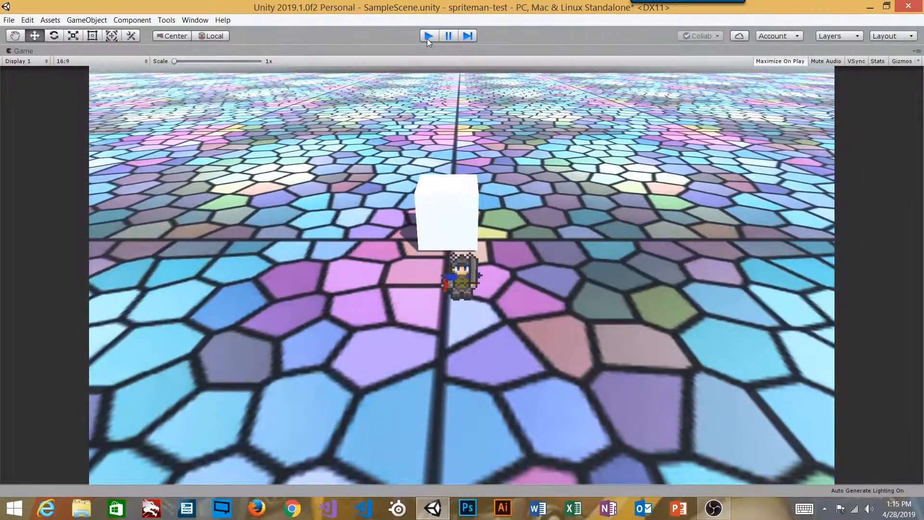
click(427, 36)
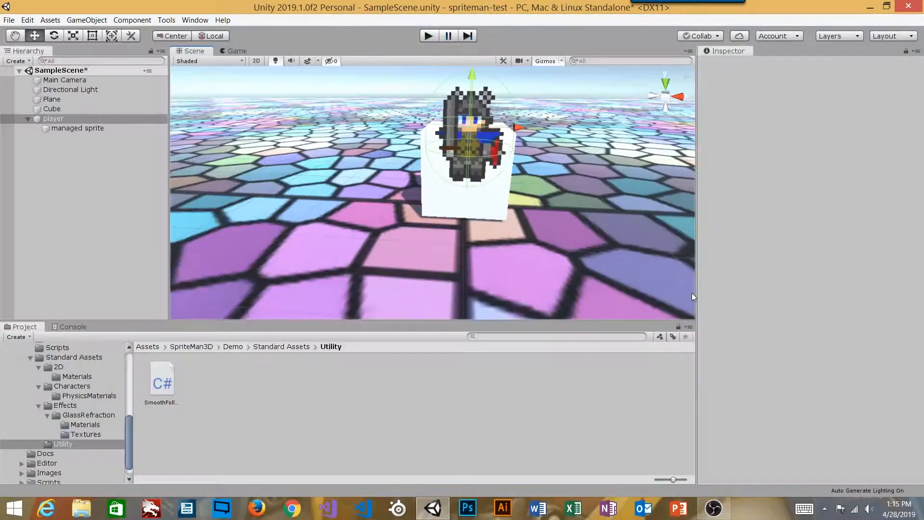
scroll(770, 344, down, 4)
click(789, 334)
click(426, 38)
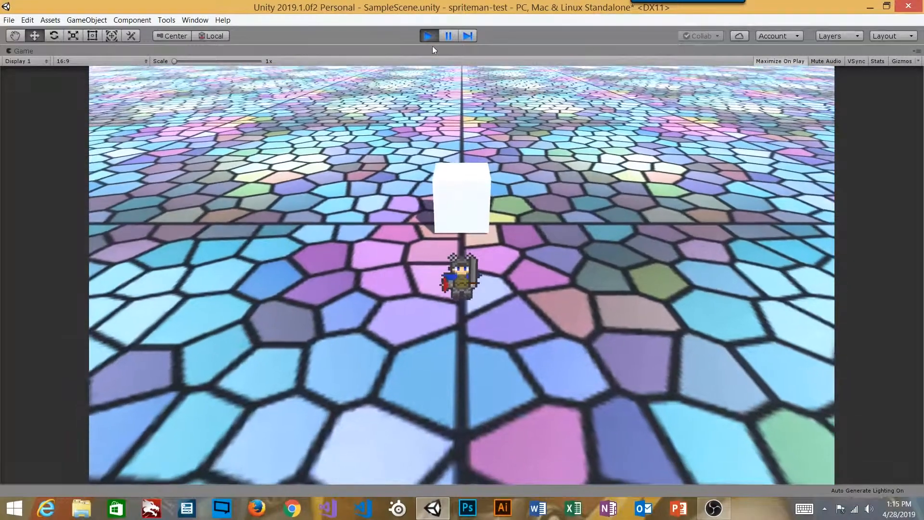
click(428, 35)
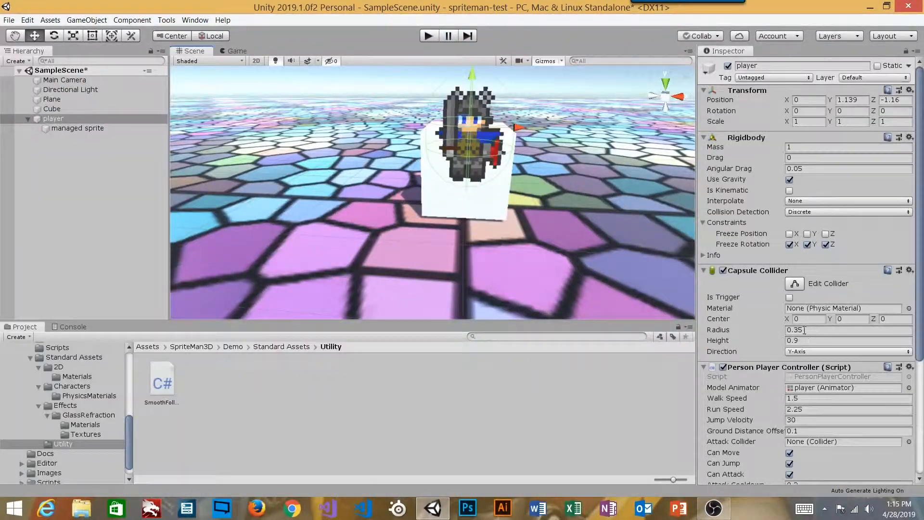
- Set the player's Jump Velocity to 10, and run the scene briefly to test the knight's movement
scroll(785, 364, down, 5)
click(795, 261)
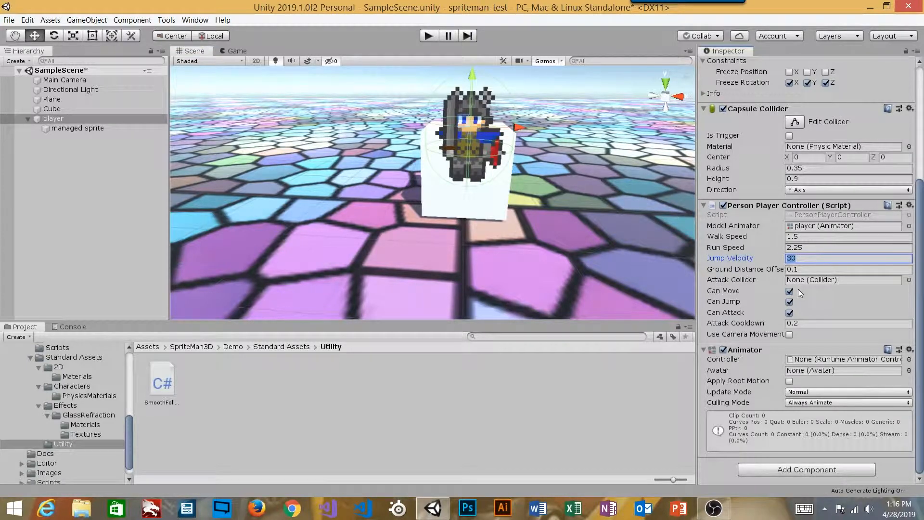
text(10)
click(428, 36)
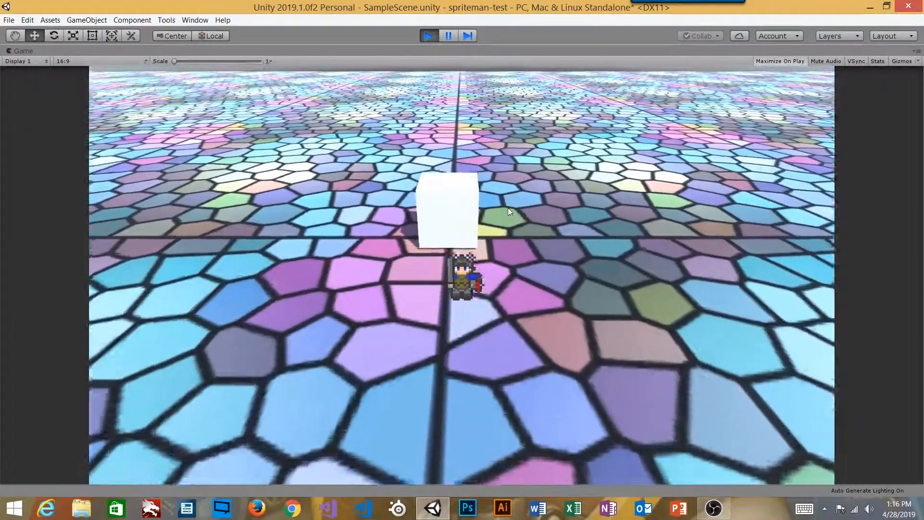
key(w)
key(s)
key(w)
click(428, 36)
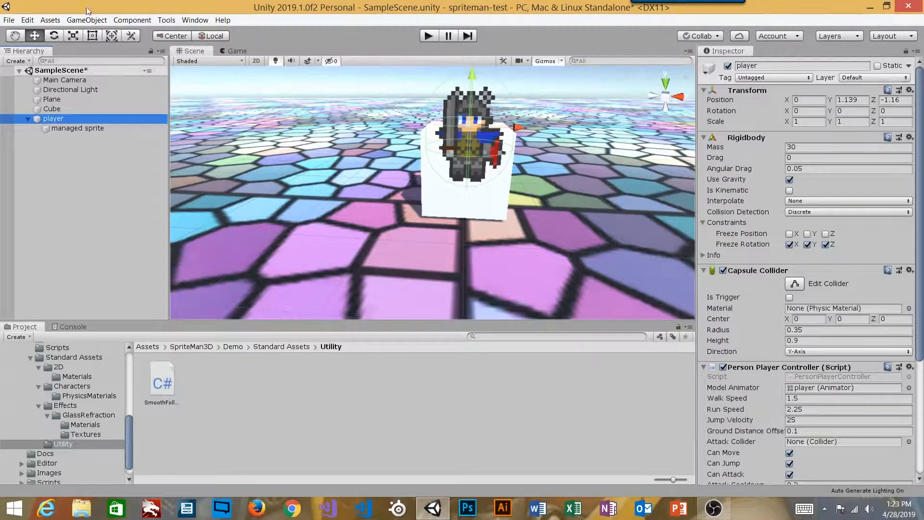
- Check the Y value of Gravity in the project's Physics settings and close the settings
click(28, 20)
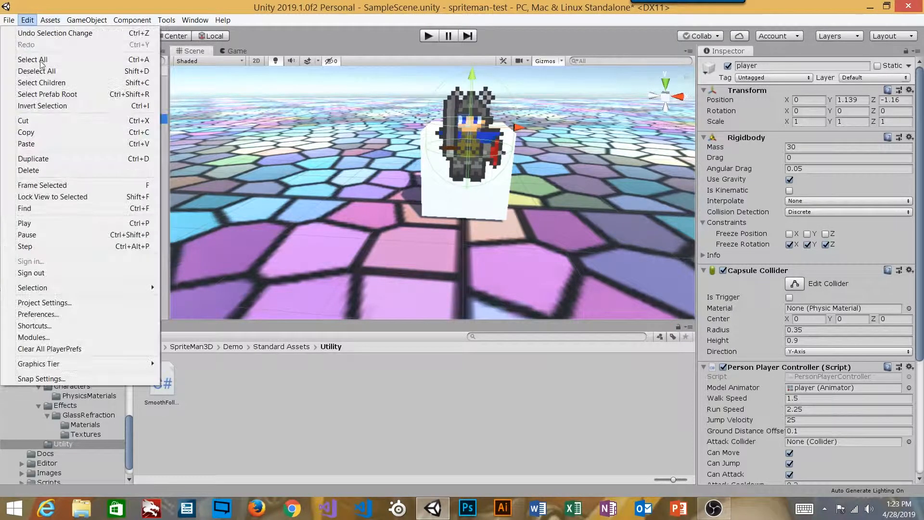
click(71, 303)
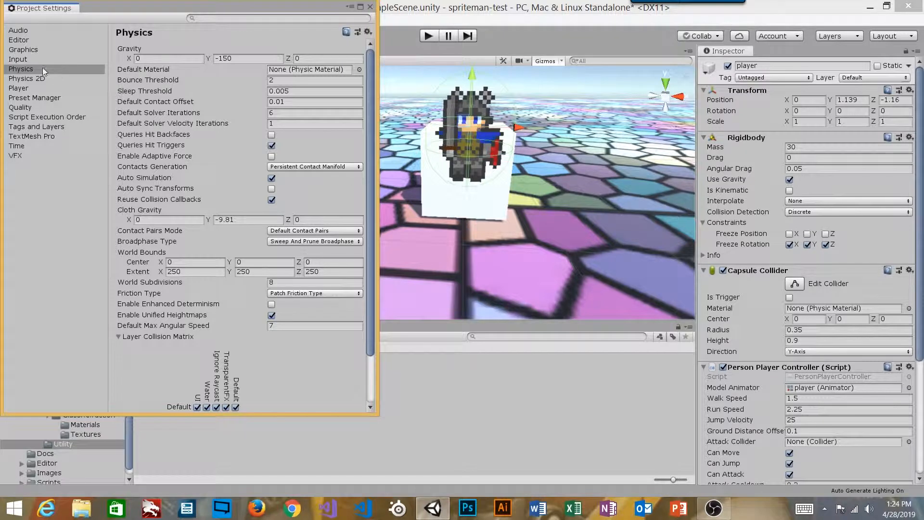
click(235, 60)
click(240, 60)
click(371, 8)
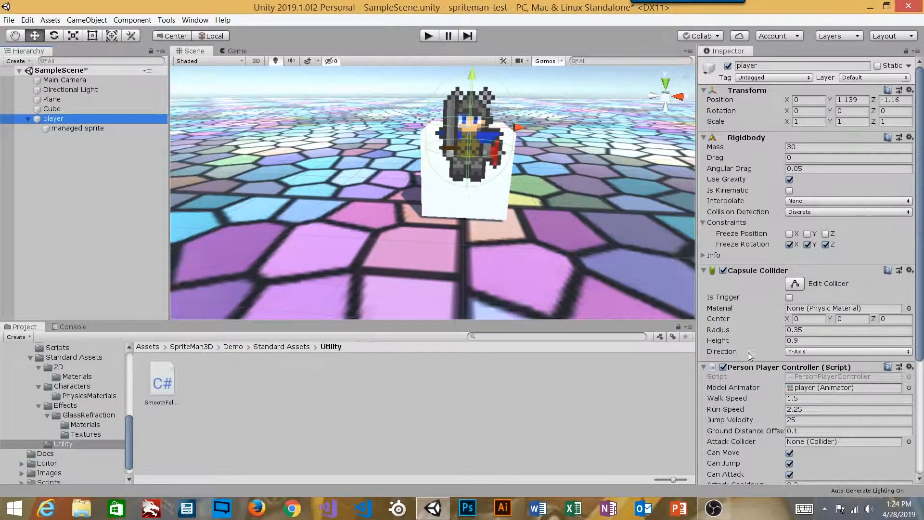
- Review the player controller's jump velocity and run speed, and start the scene to test the knight jumping at the white cube
click(760, 387)
scroll(760, 388, down, 3)
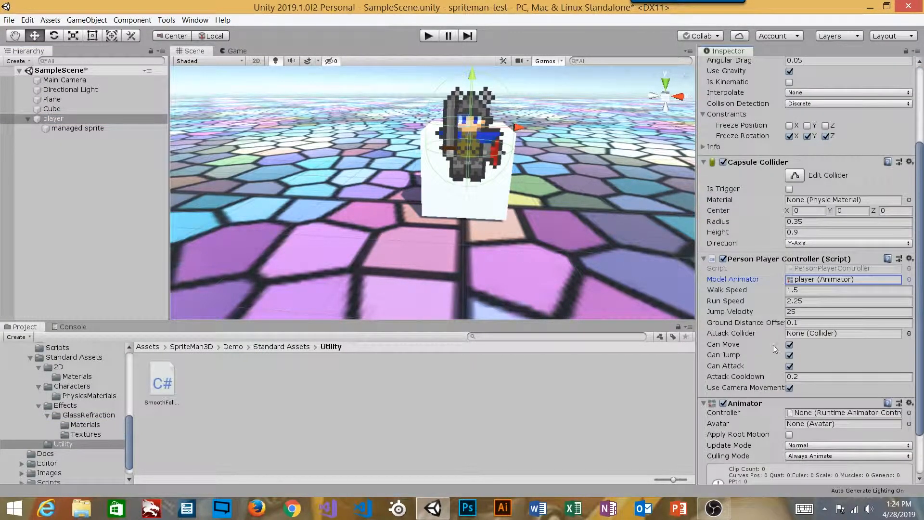
click(783, 313)
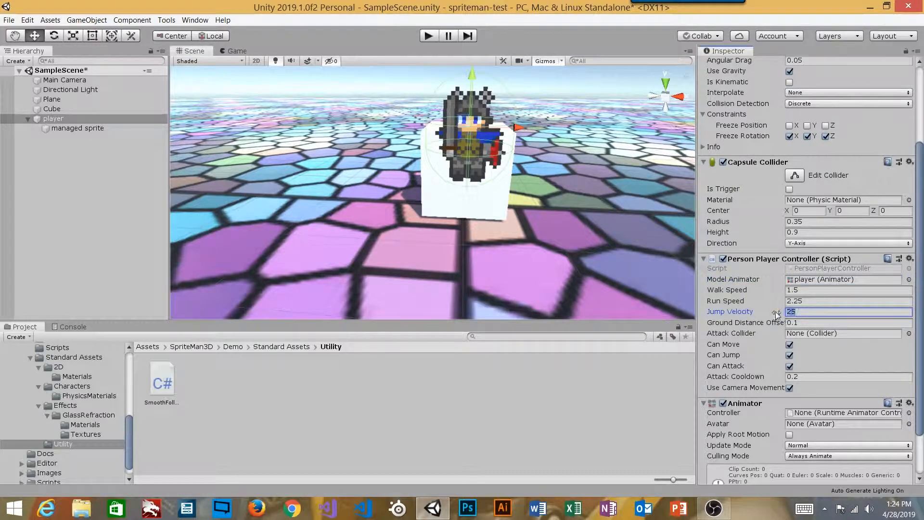
click(741, 301)
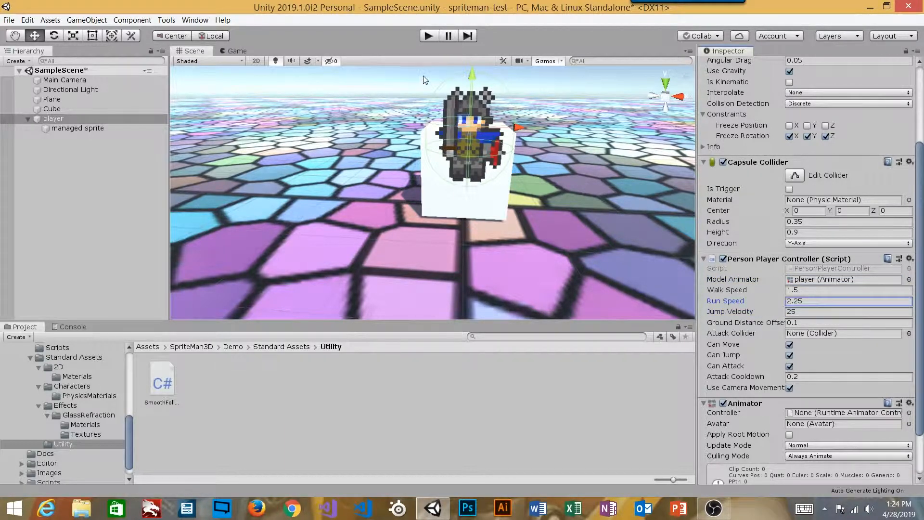
click(426, 36)
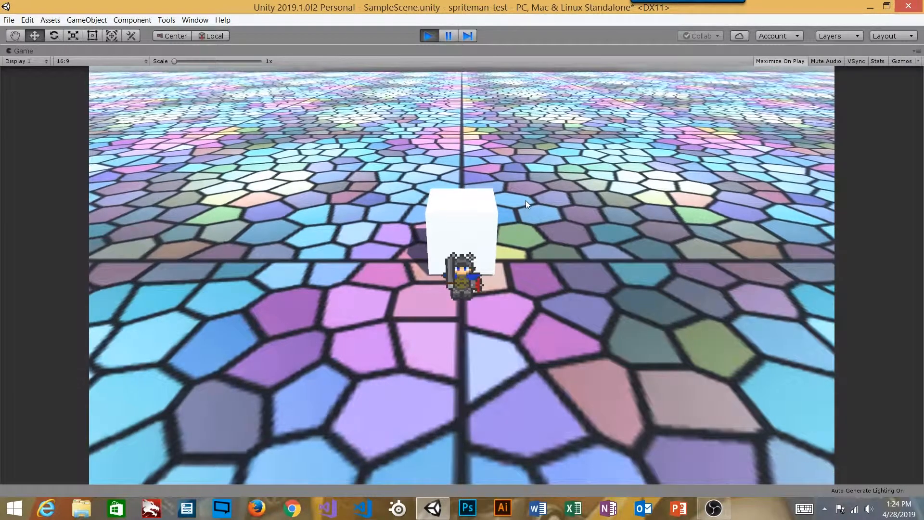
key(w)
key(space)
key(s)
key(w)
key(space)
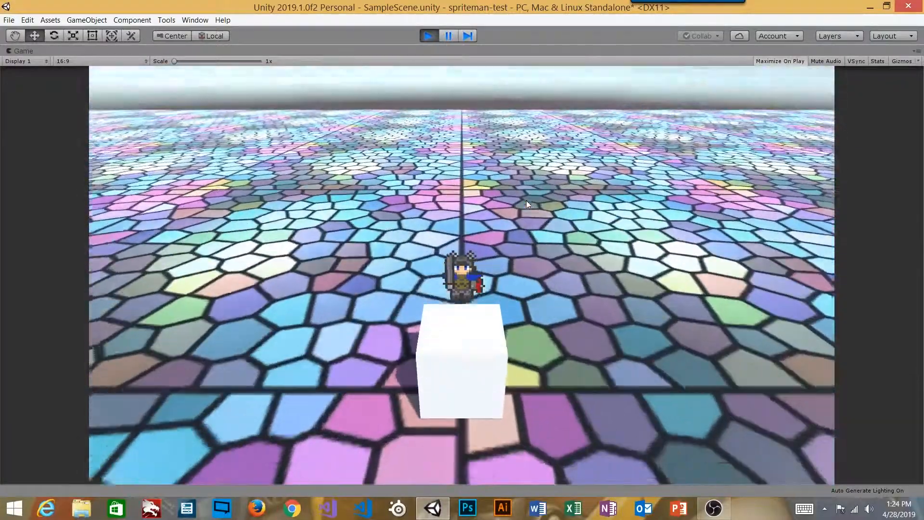
- Test walking the knight in all directions and jumping repeatedly around the cube, and stop the test run
key(space)
key(s)
key(a)
key(w)
key(d)
key(s)
key(space)
key(d)
key(a)
key(a)
key(space)
key(s)
key(d)
key(a)
key(w)
key(s)
key(a)
key(w)
key(space)
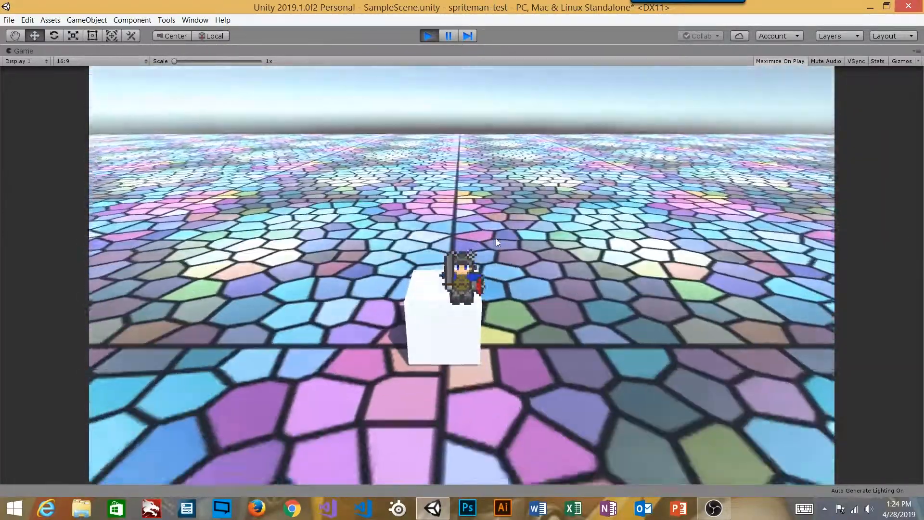
key(s)
key(space)
key(w)
key(space)
key(space)
key(s)
key(space)
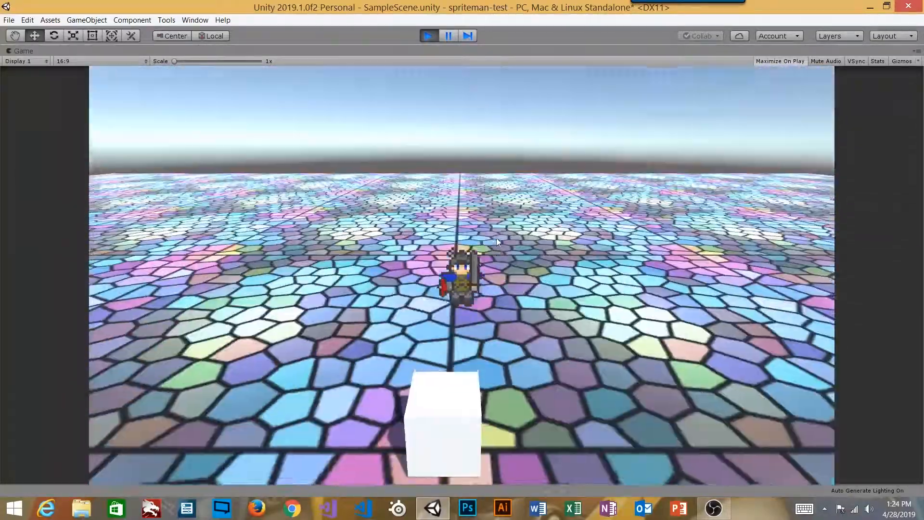
key(space)
key(a)
key(s)
key(d)
key(w)
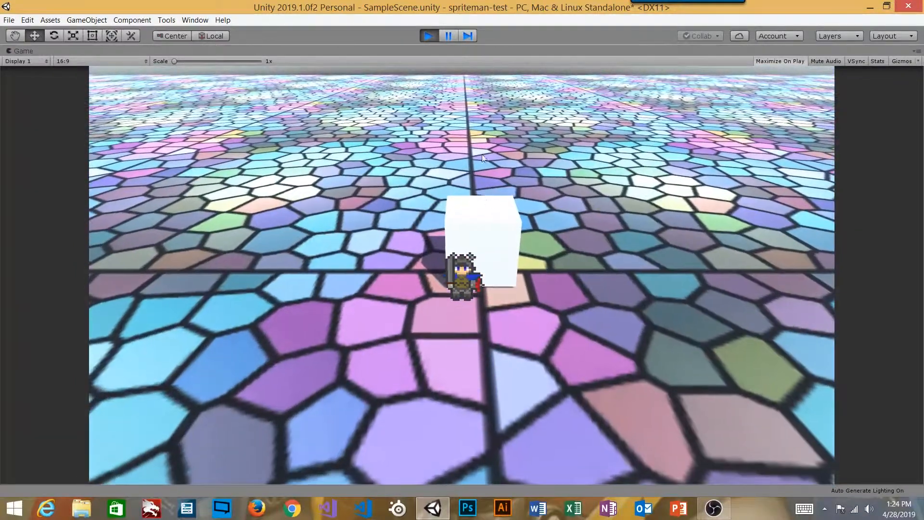
click(427, 35)
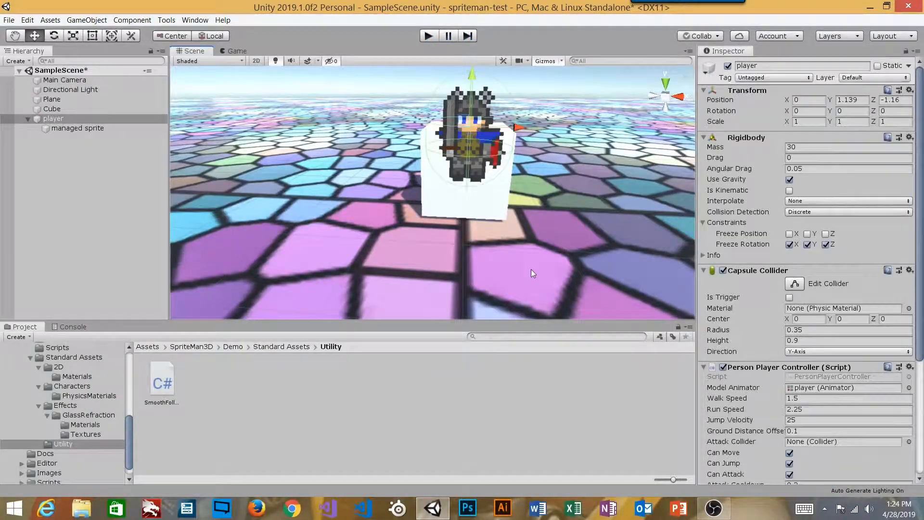